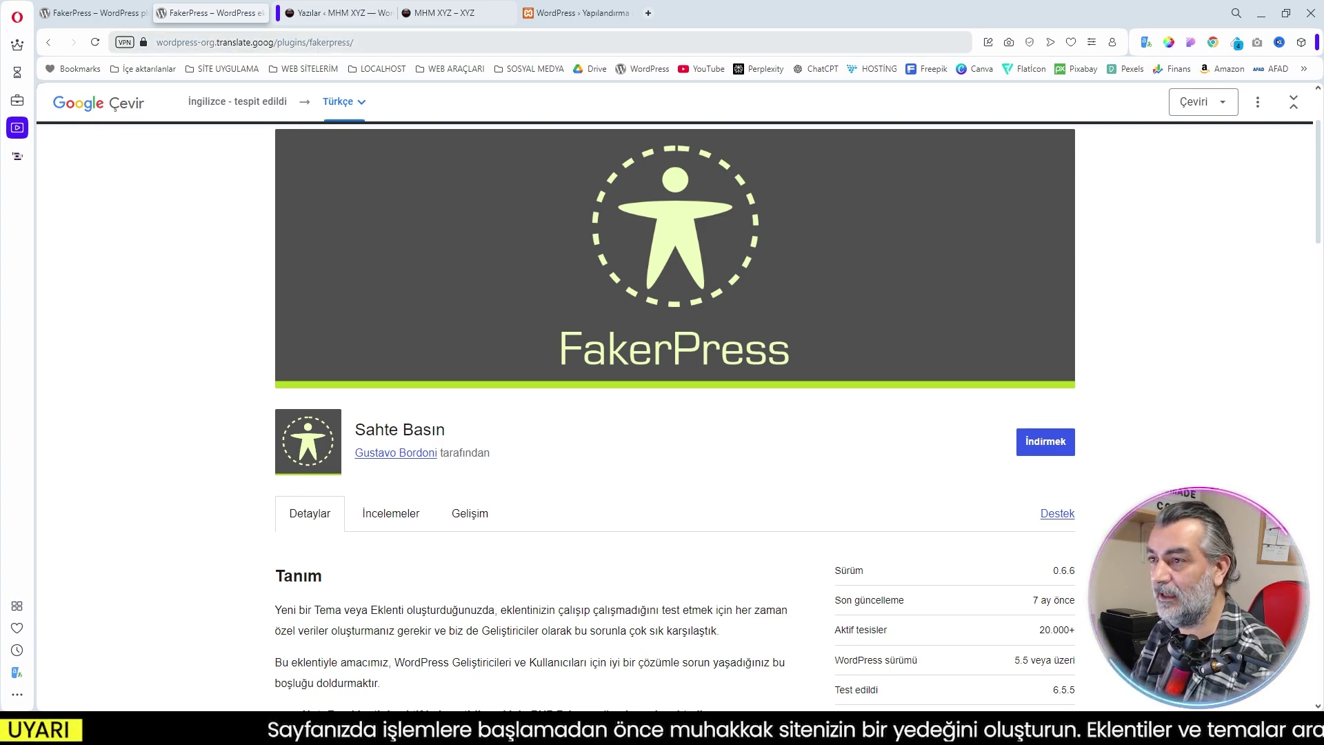
# Reload the local test site and scroll through the Blog page's dummy posts with images
pyautogui.click(434, 13)
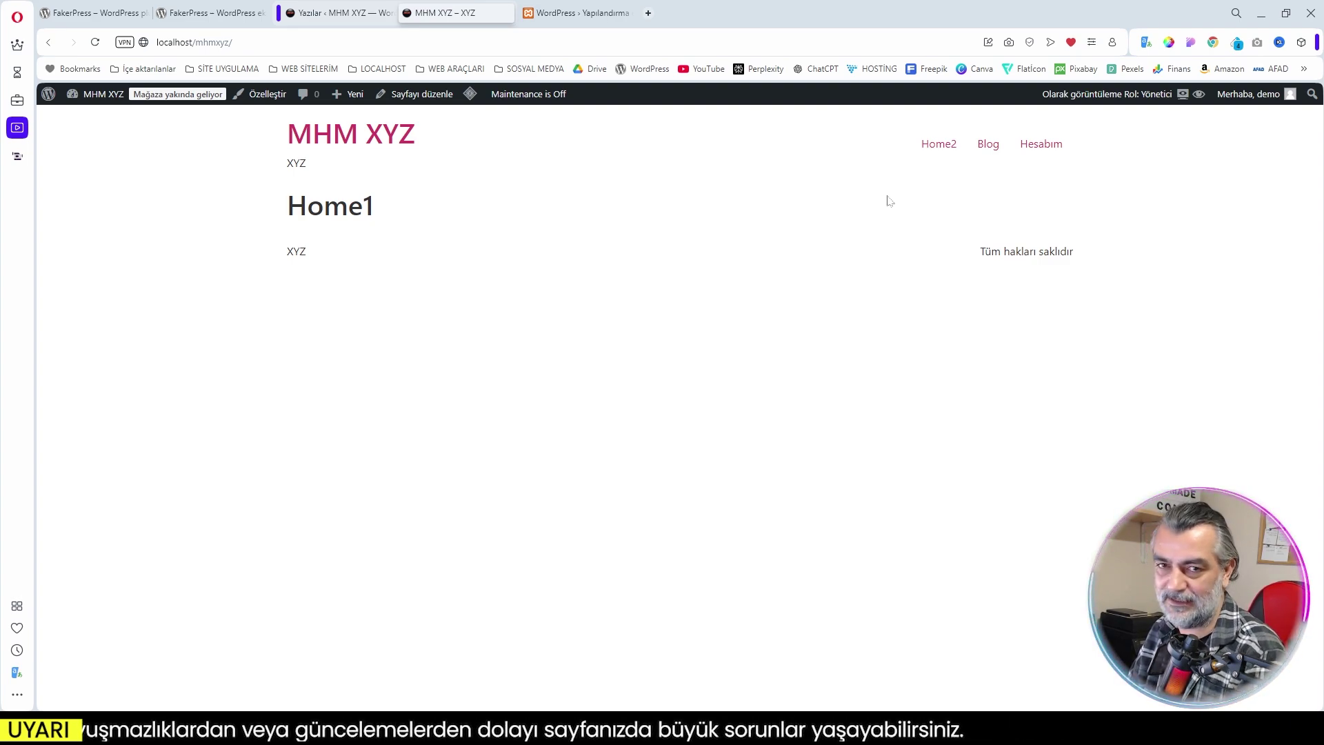
pyautogui.press('F5')
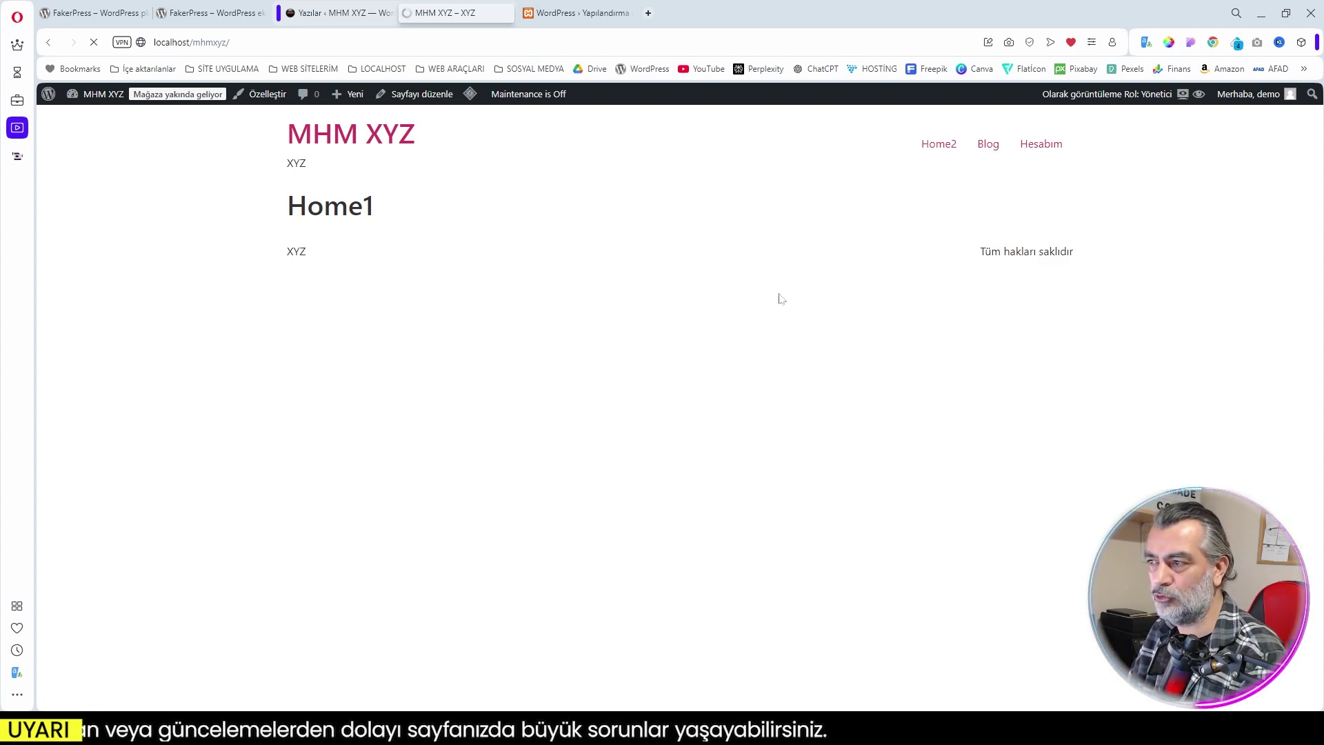
pyautogui.scroll(-2, 793, 282)
pyautogui.scroll(2, 788, 287)
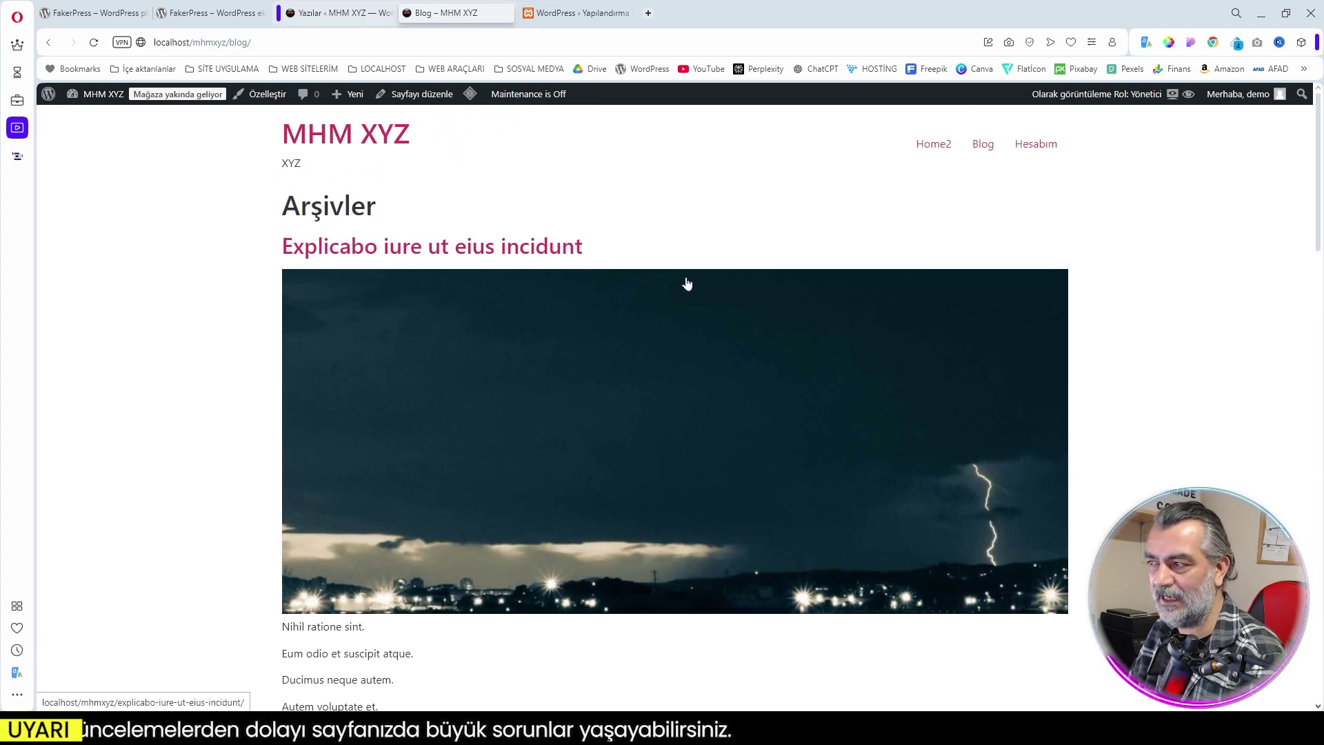
pyautogui.scroll(-2, 593, 411)
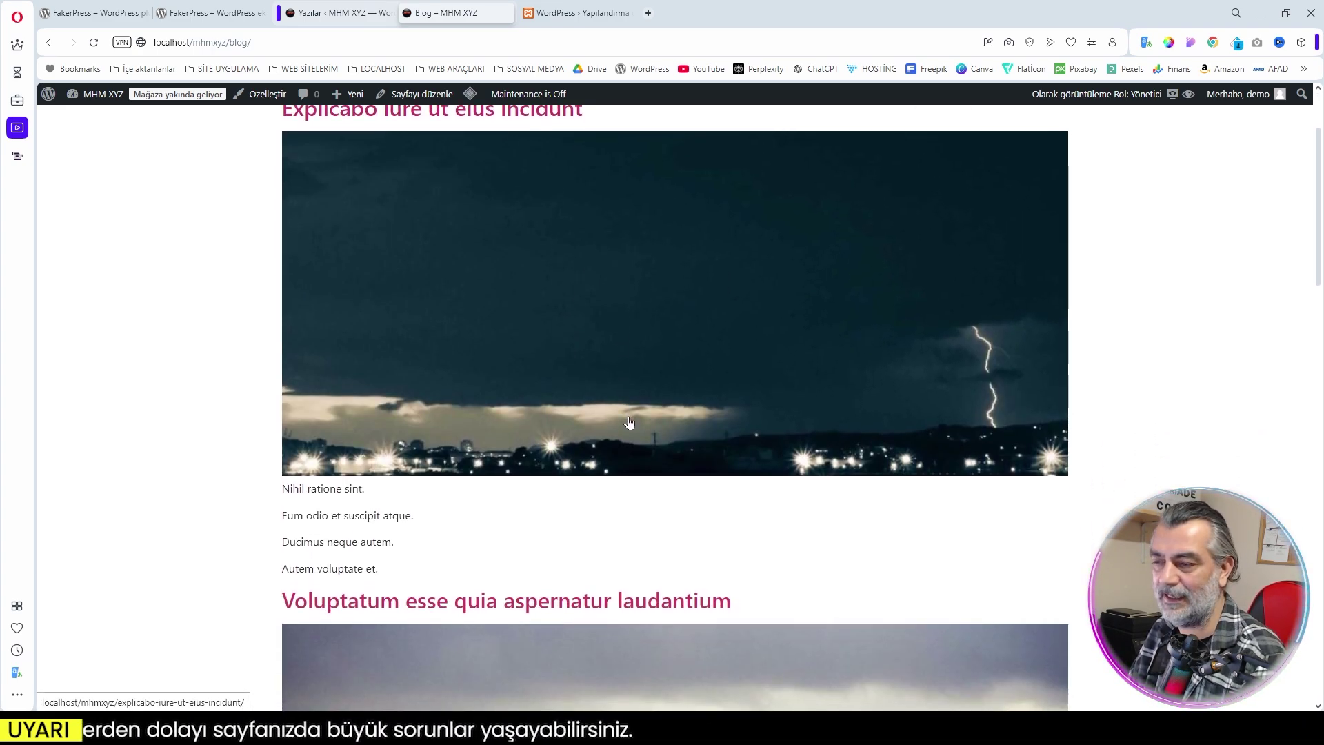
pyautogui.scroll(1, 639, 382)
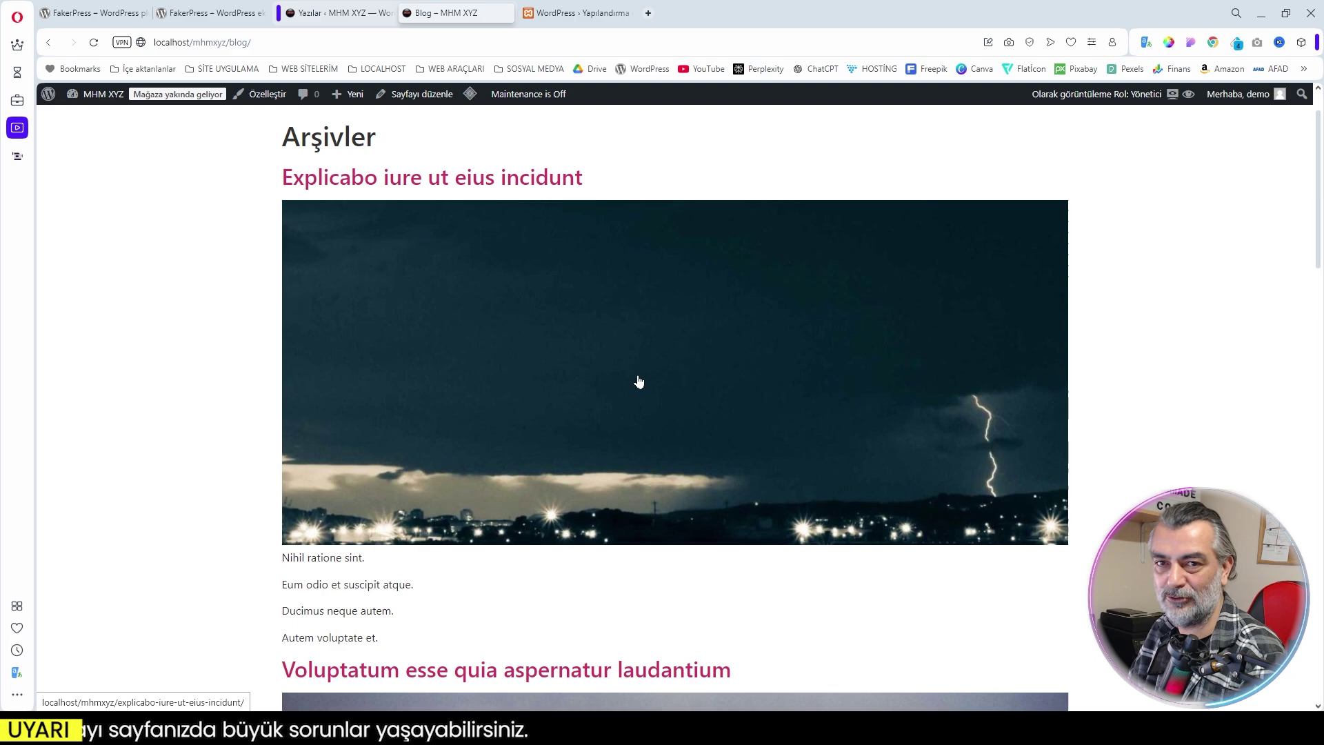
pyautogui.scroll(1, 639, 382)
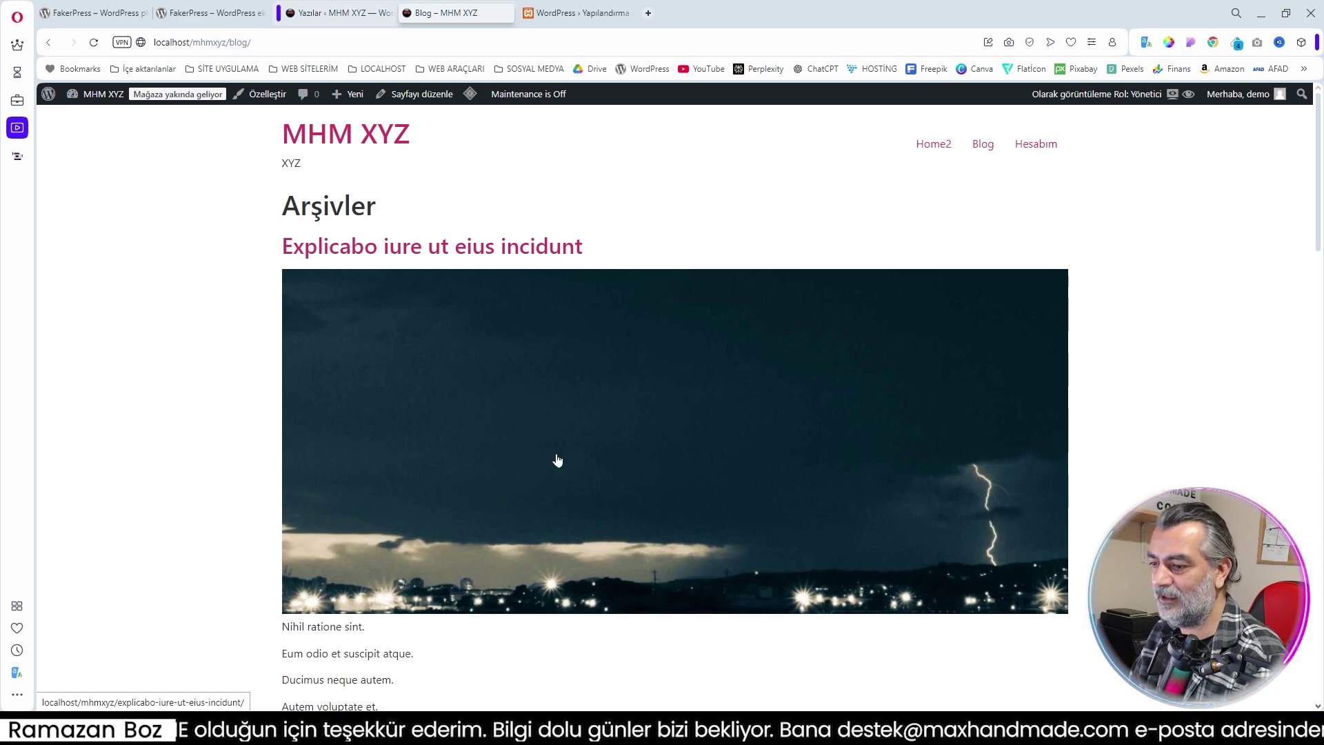
# Read the post 'Explicabo iure ut eius incidunt' and its dummy comment, then return home
pyautogui.click(521, 251)
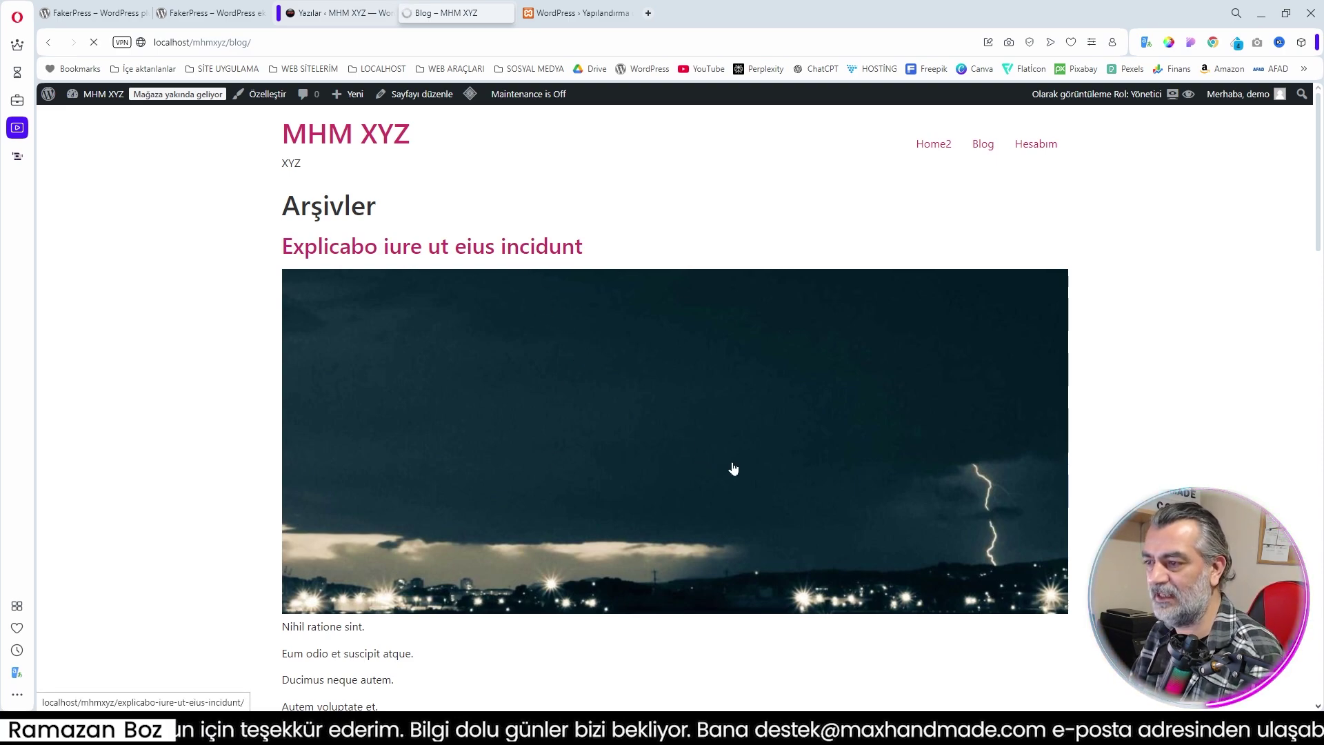
pyautogui.scroll(-5, 733, 469)
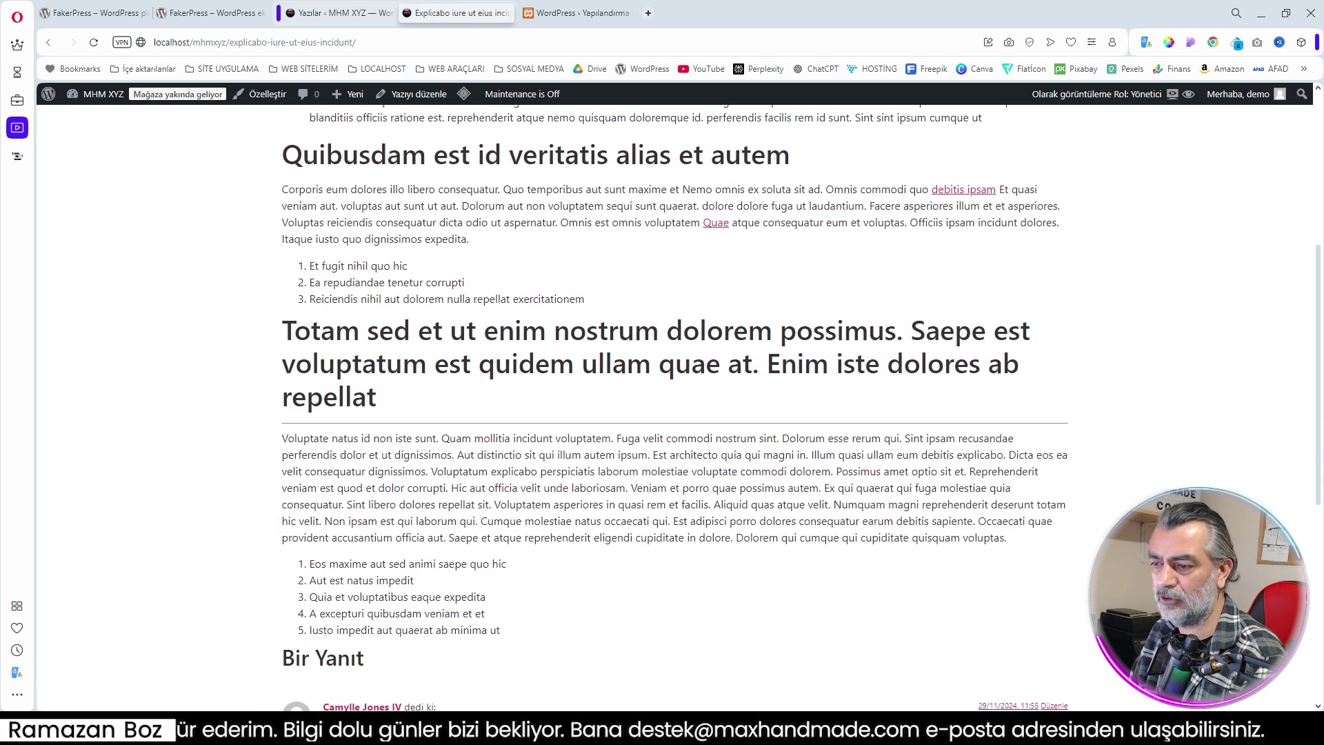
pyautogui.scroll(-5, 590, 321)
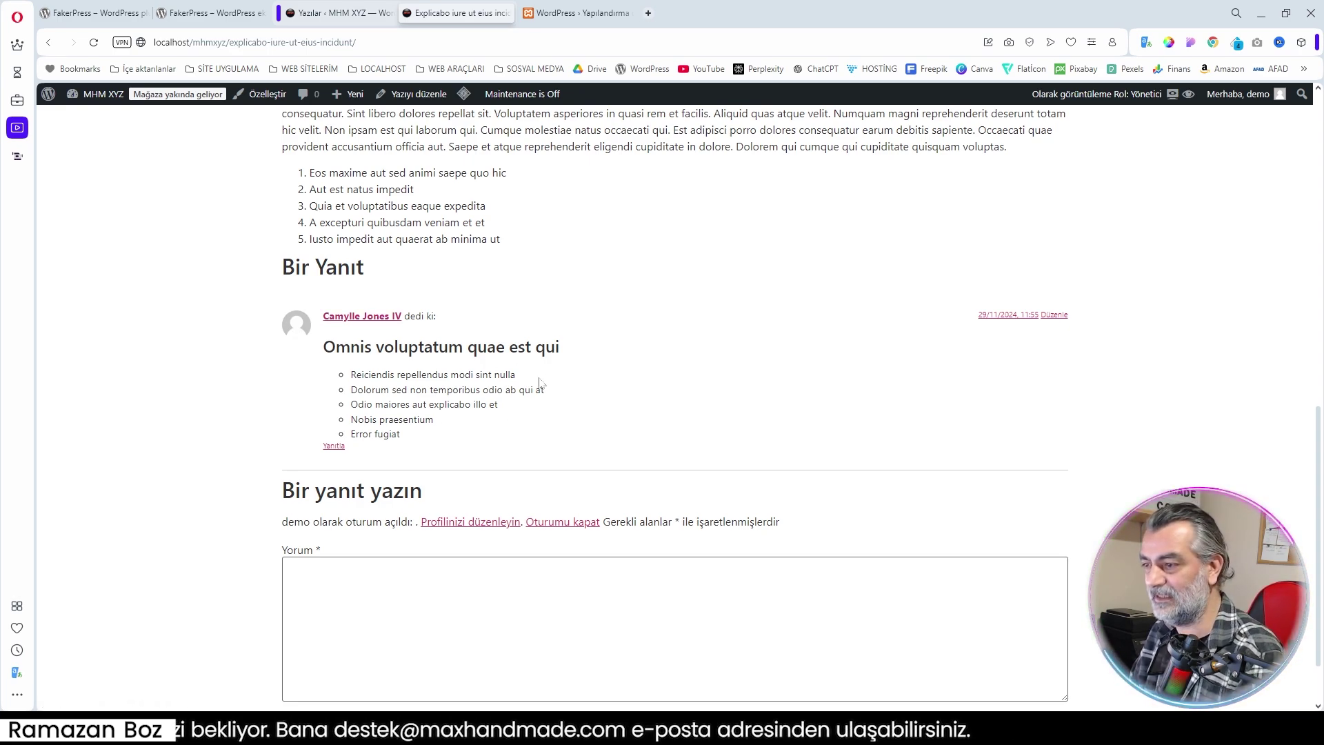
pyautogui.scroll(3, 579, 390)
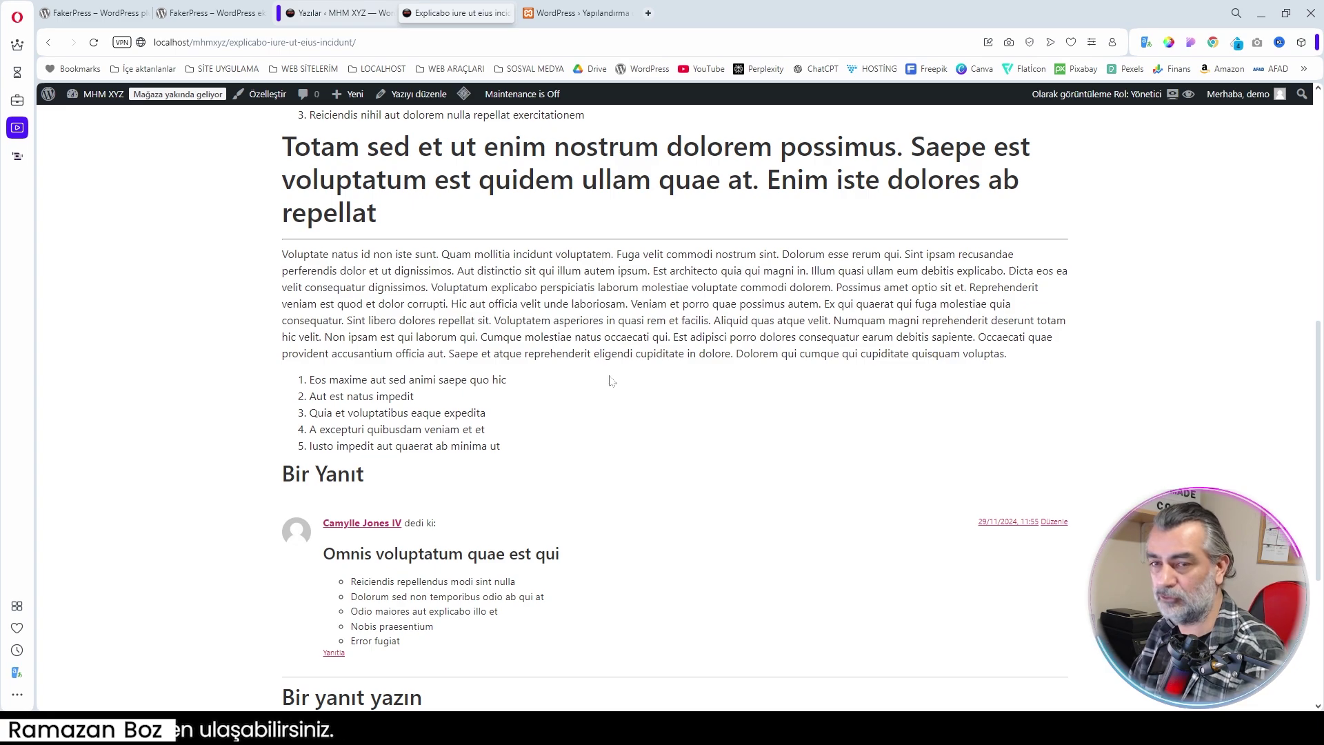
pyautogui.scroll(8, 682, 293)
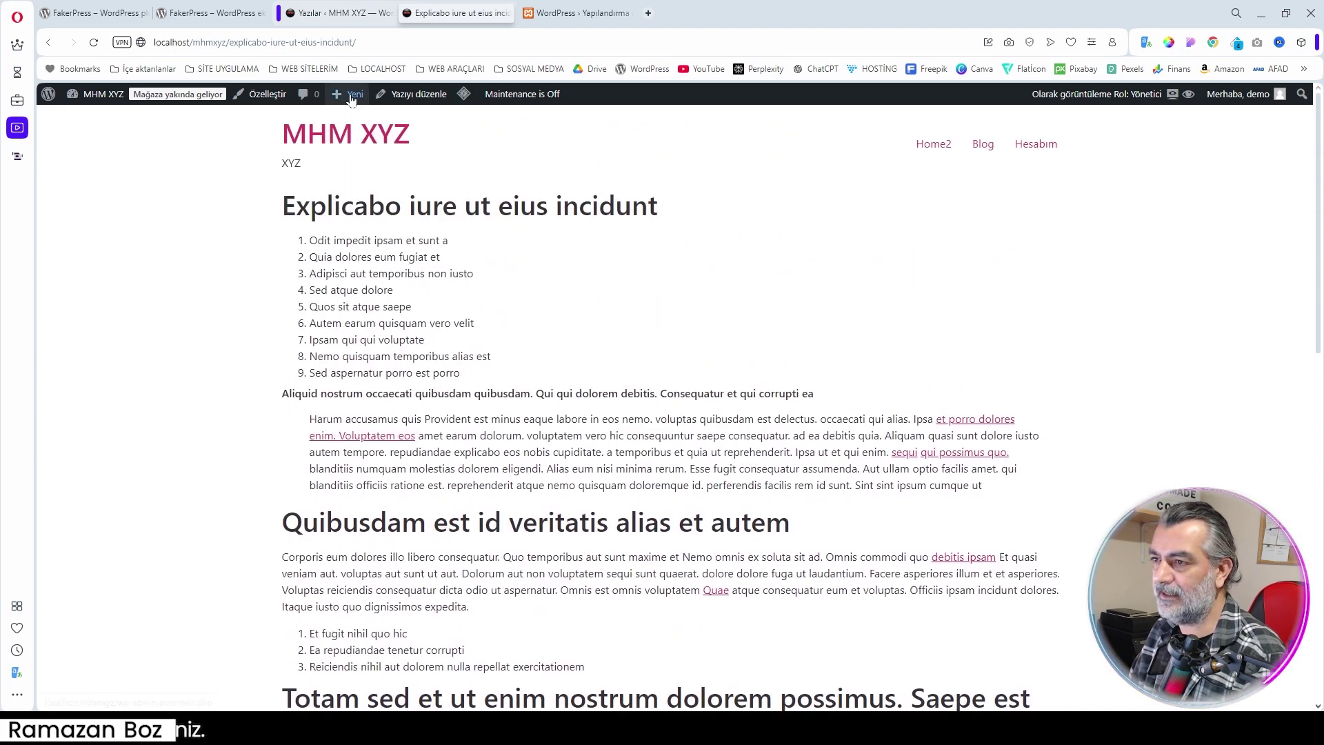
pyautogui.press('F5')
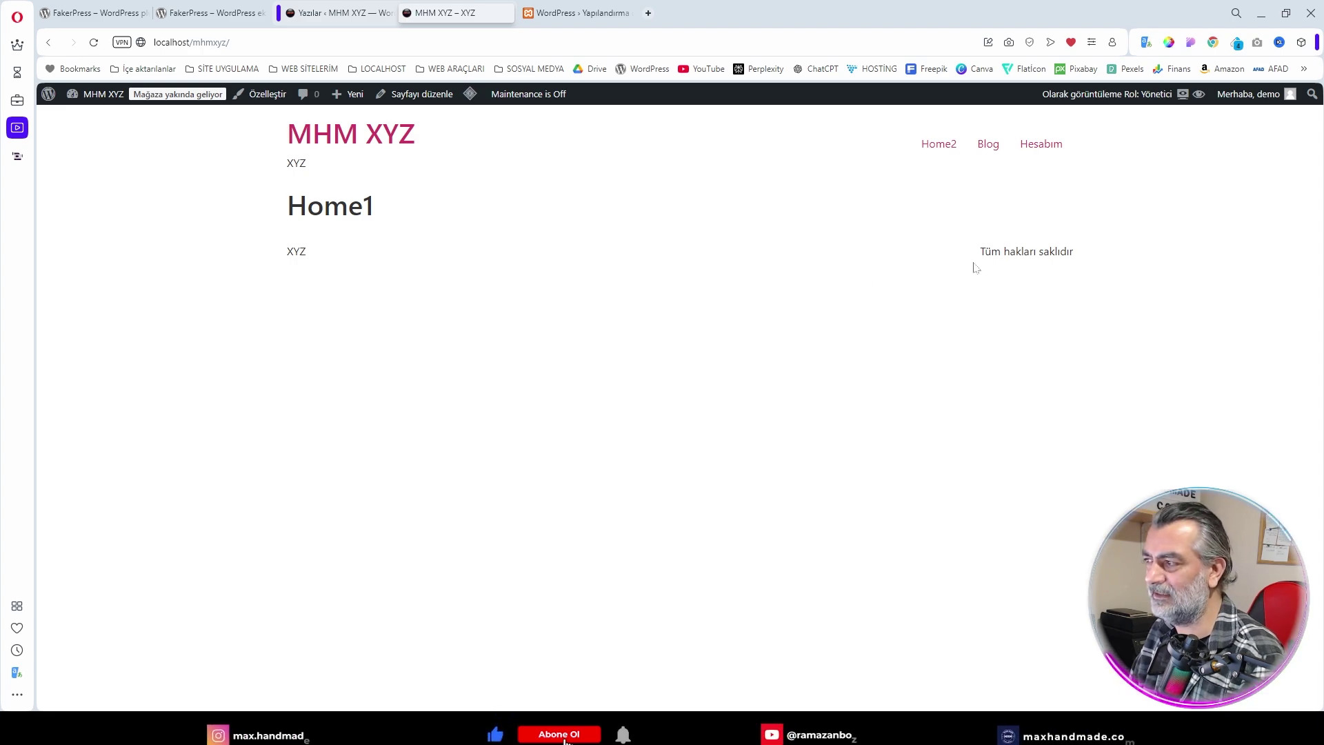
# Browse the dummy post cards on the test site's Home2 page
pyautogui.click(937, 146)
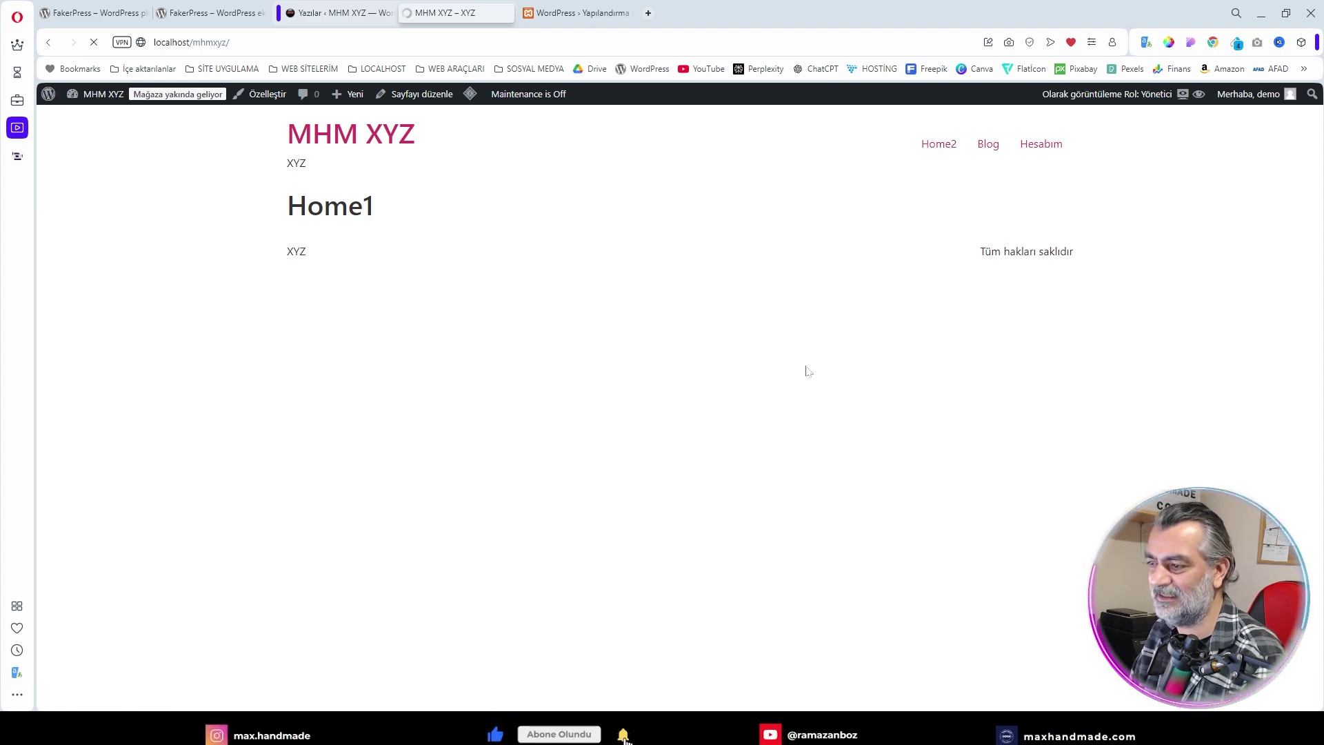
pyautogui.scroll(-3, 793, 376)
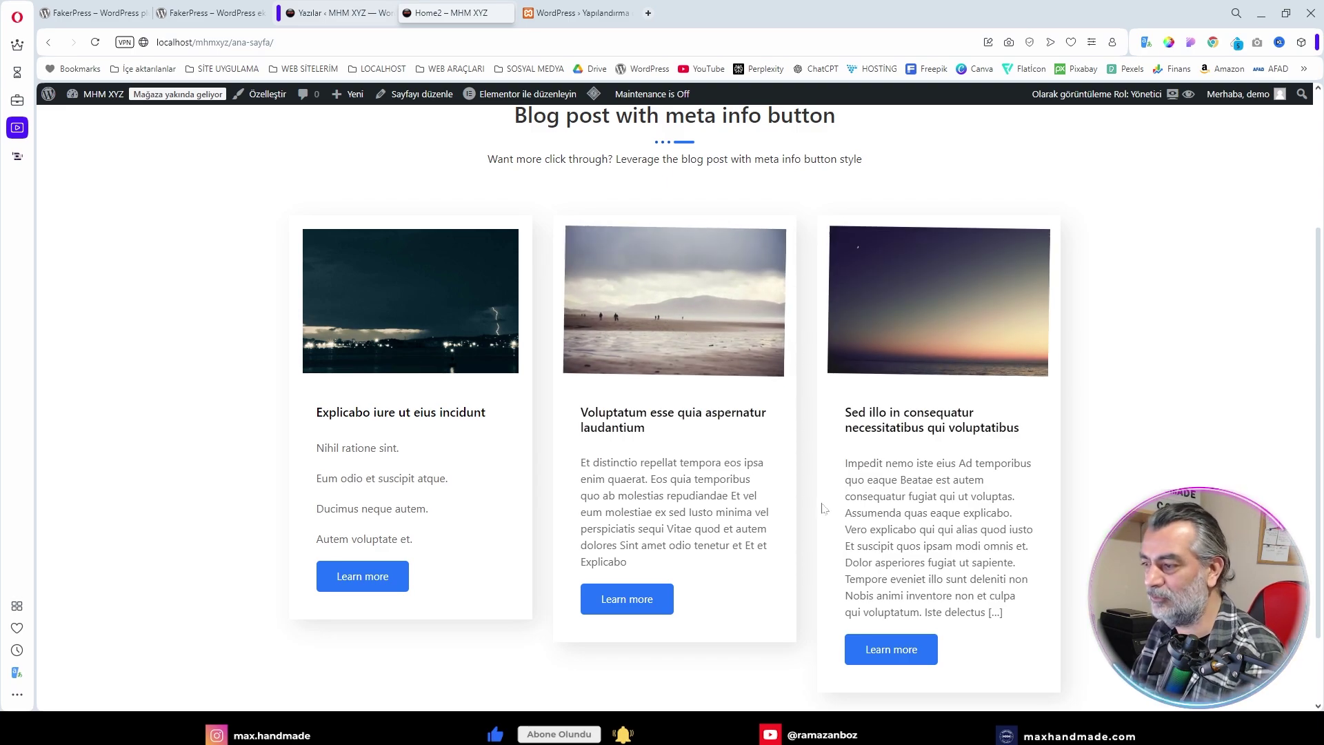
pyautogui.scroll(3, 889, 477)
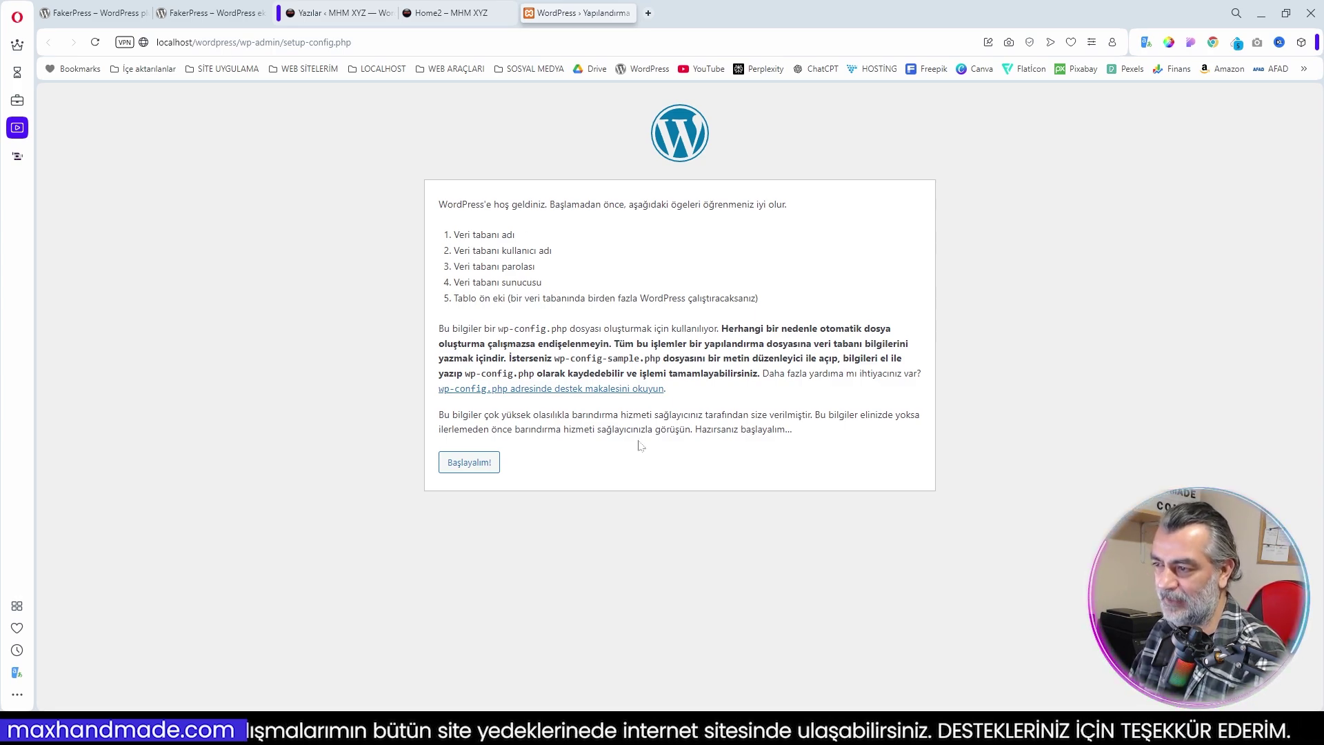
# Connect the new WordPress install to database wordpressdb with user root
pyautogui.click(492, 464)
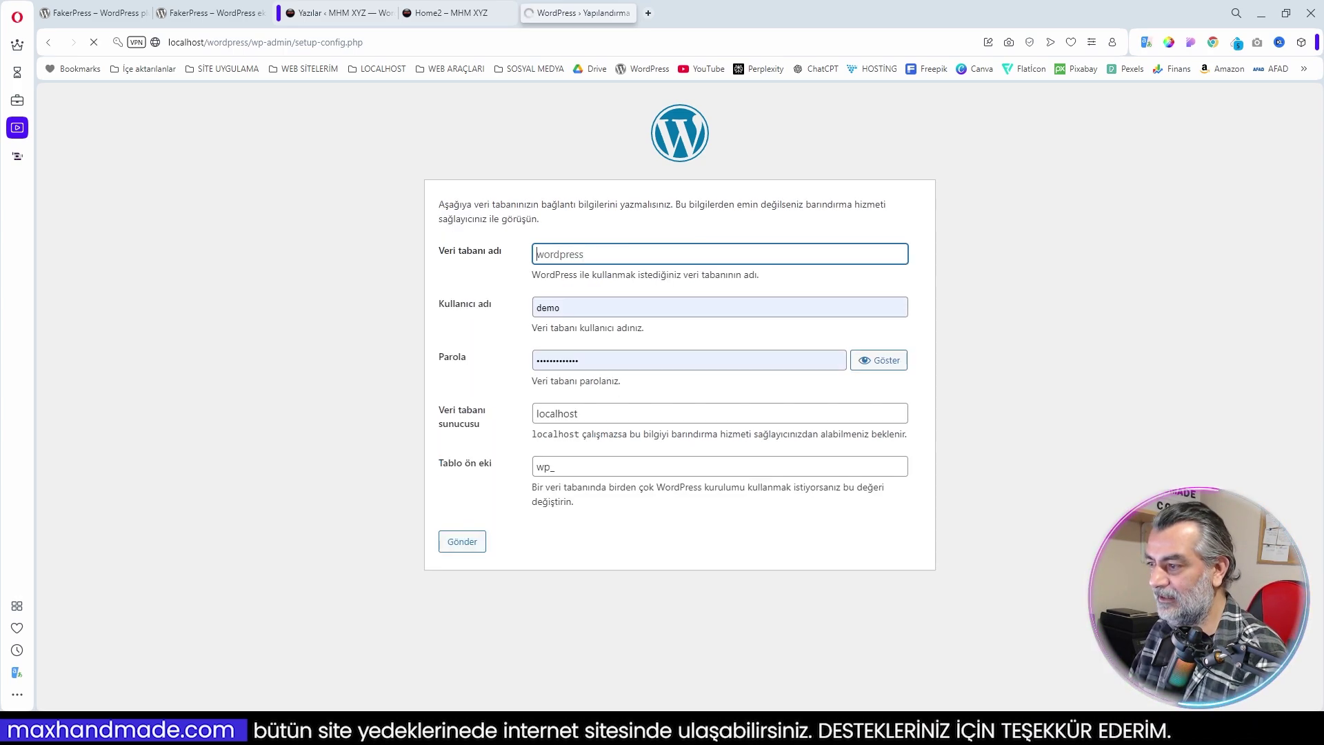
pyautogui.write('w')
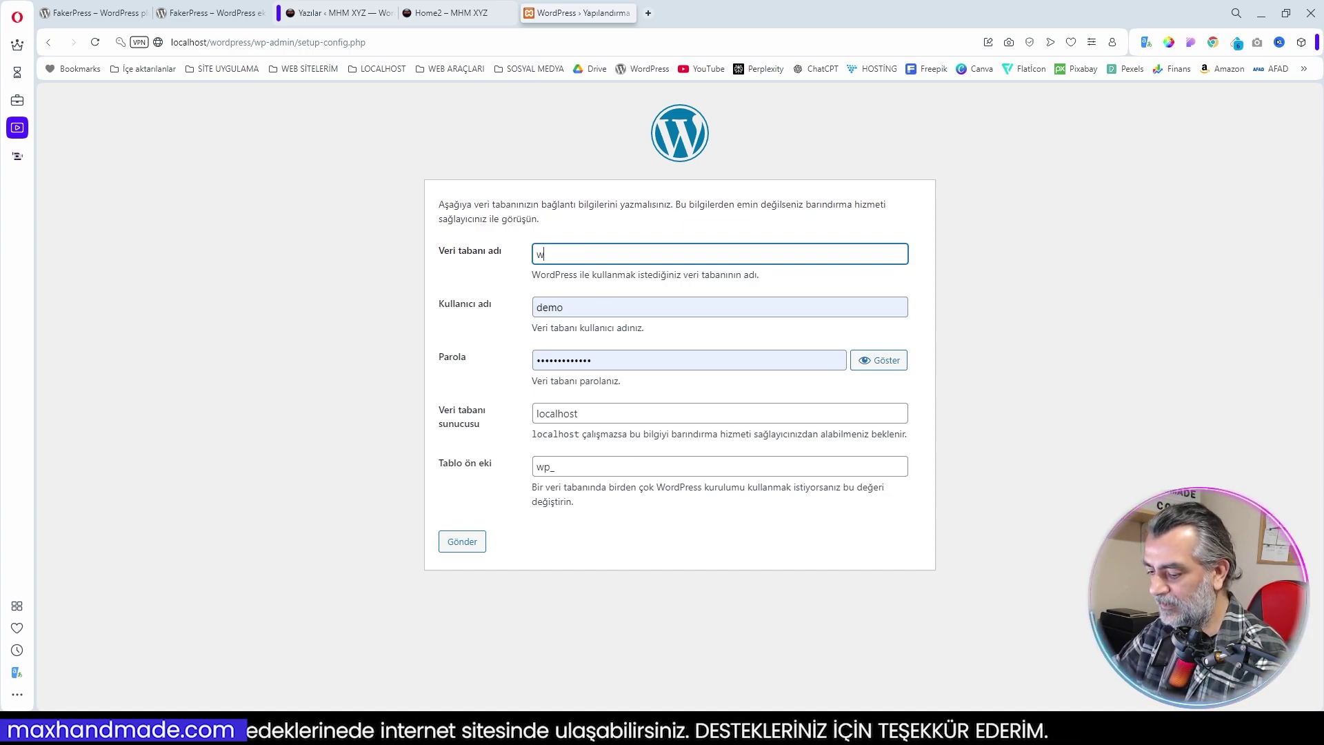
pyautogui.write('ordpressdb')
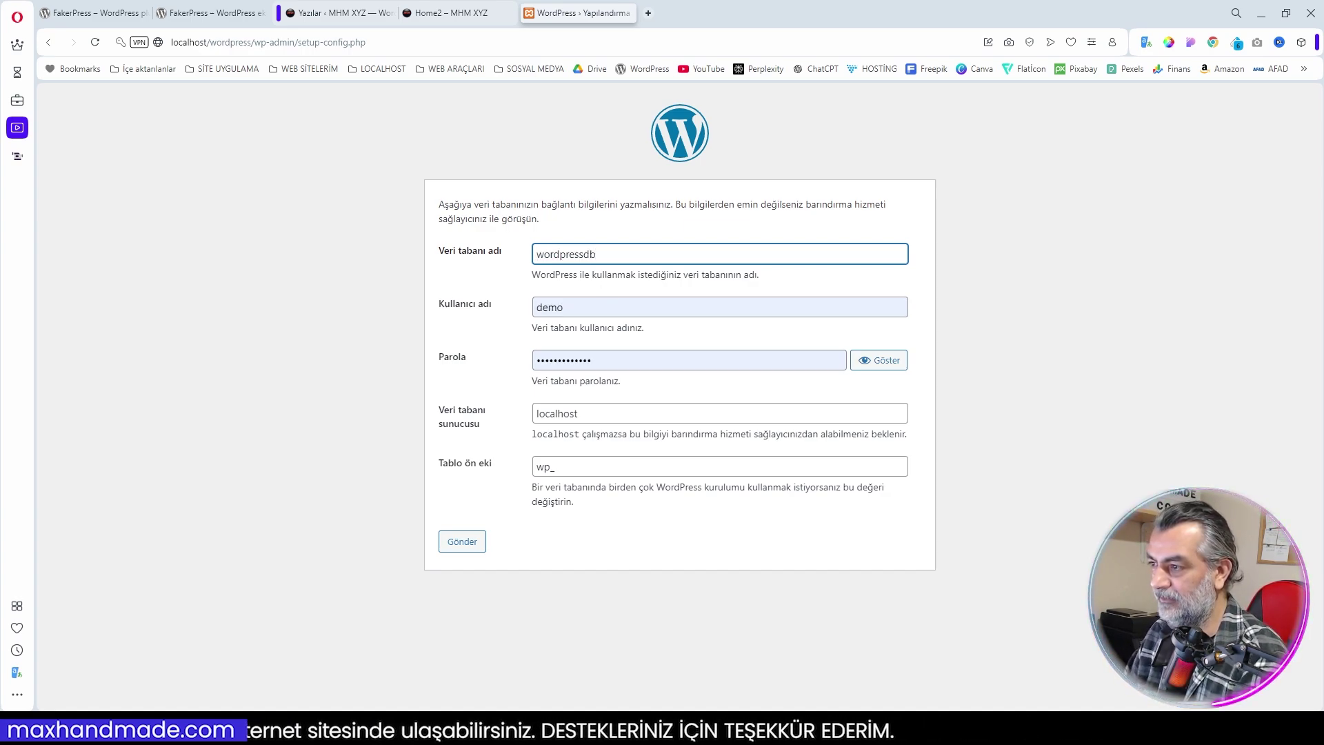
pyautogui.press('Tab')
pyautogui.write('root')
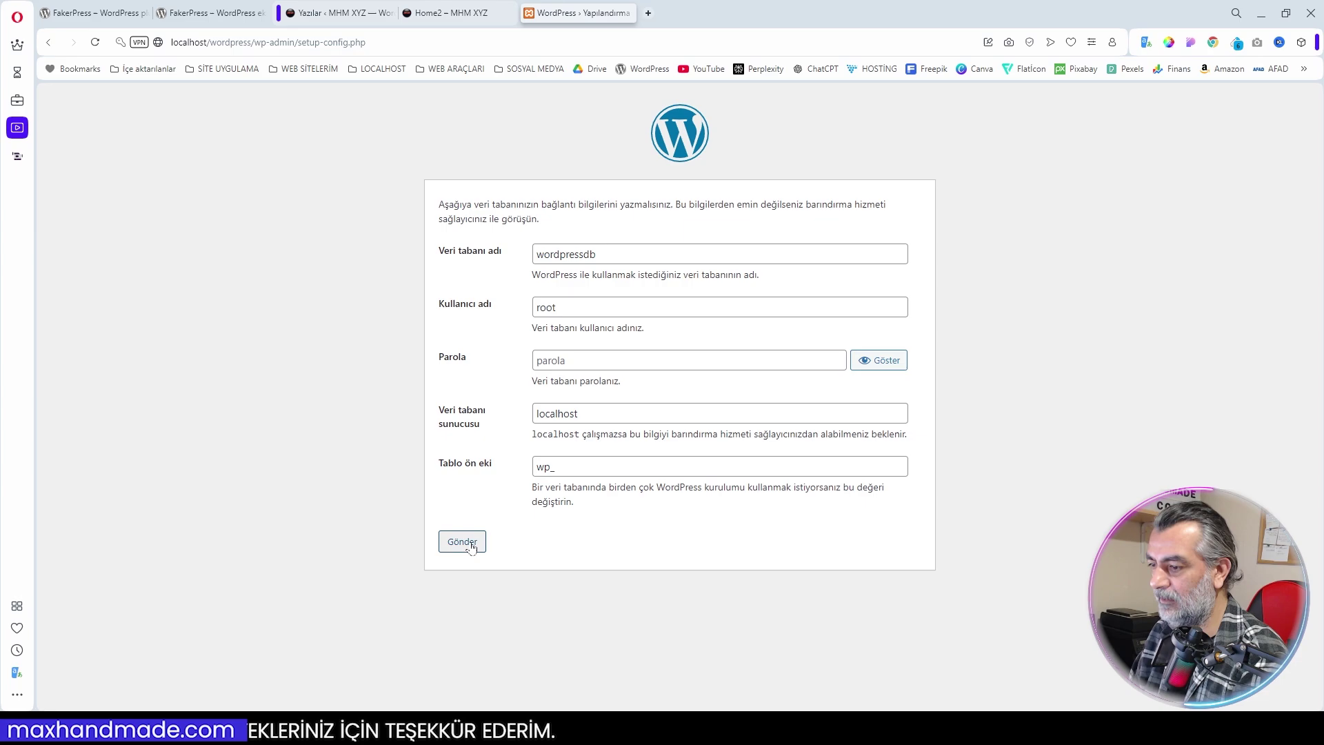
pyautogui.click(468, 542)
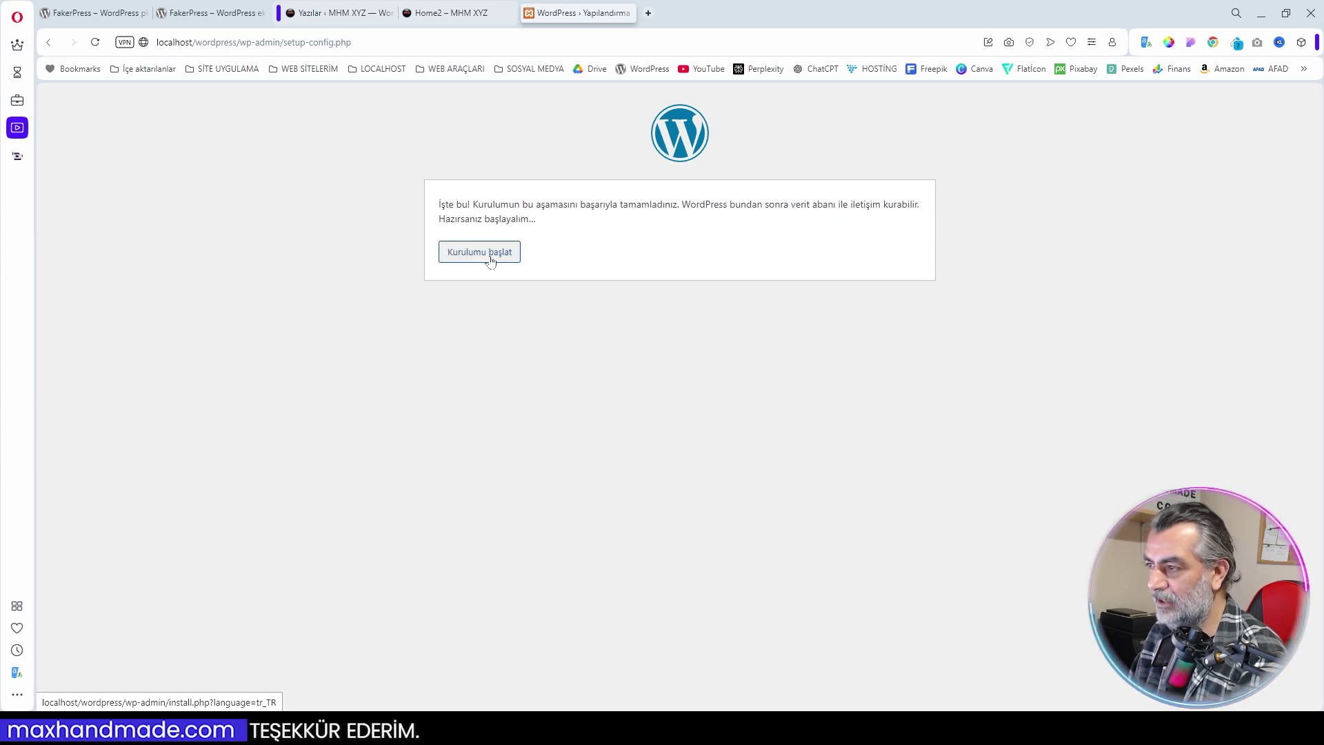
# Install the site titled TEST with administrator username demo, then go to login
pyautogui.click(486, 252)
pyautogui.write('TEST')
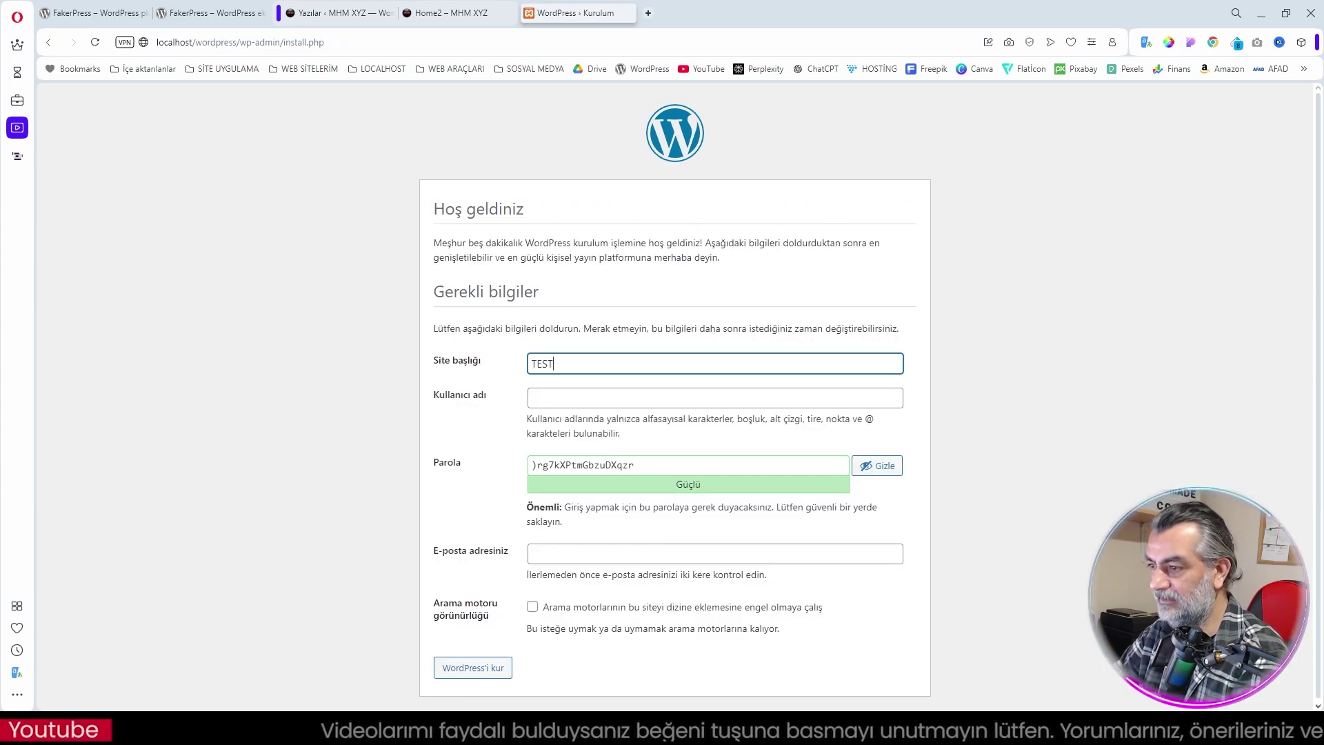
pyautogui.press('Tab')
pyautogui.write('admin')
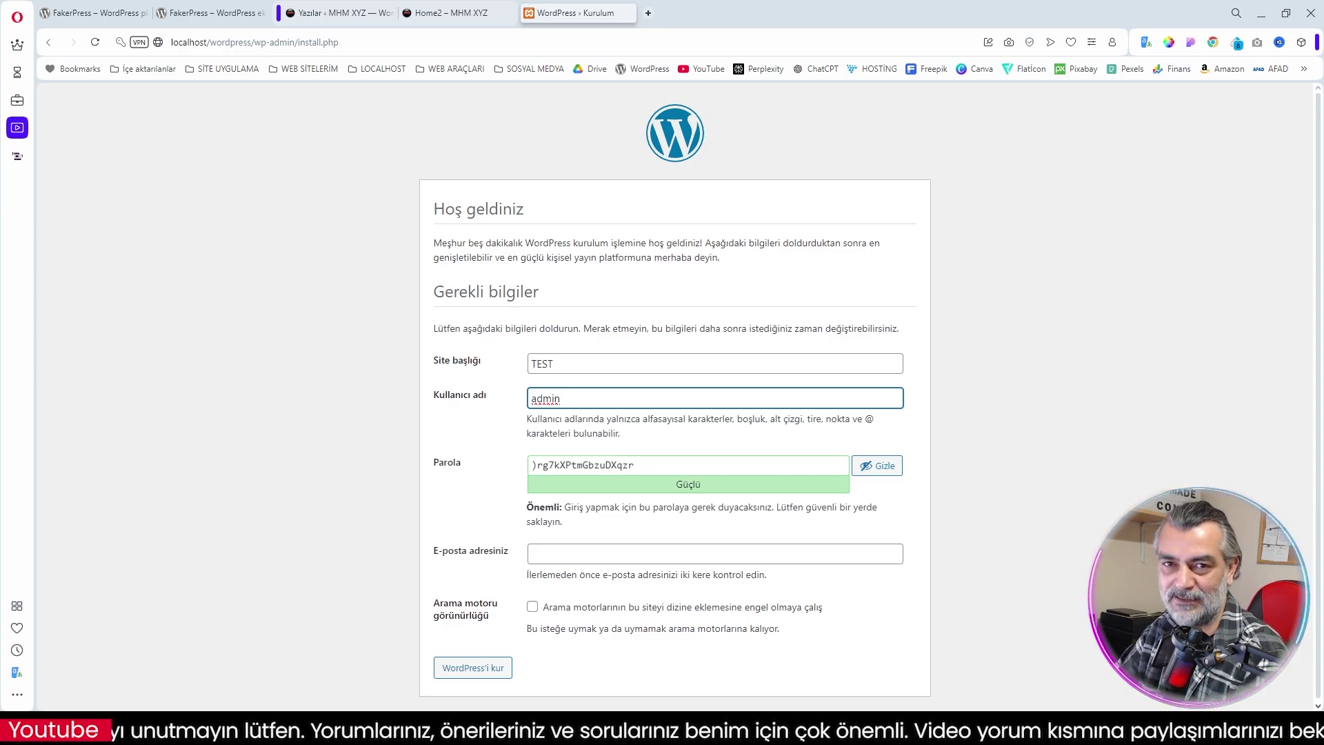
pyautogui.hotkey('ctrl', 'a')
pyautogui.write('demo')
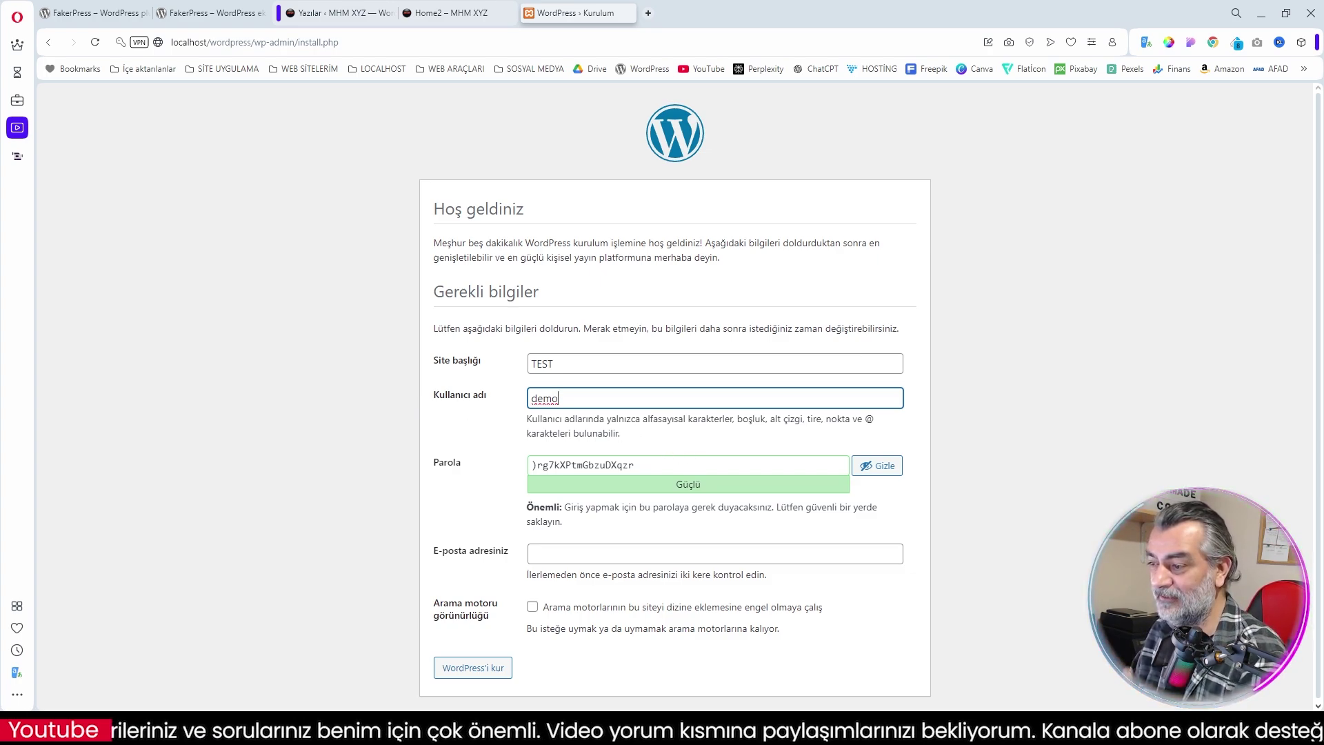
pyautogui.press('Tab')
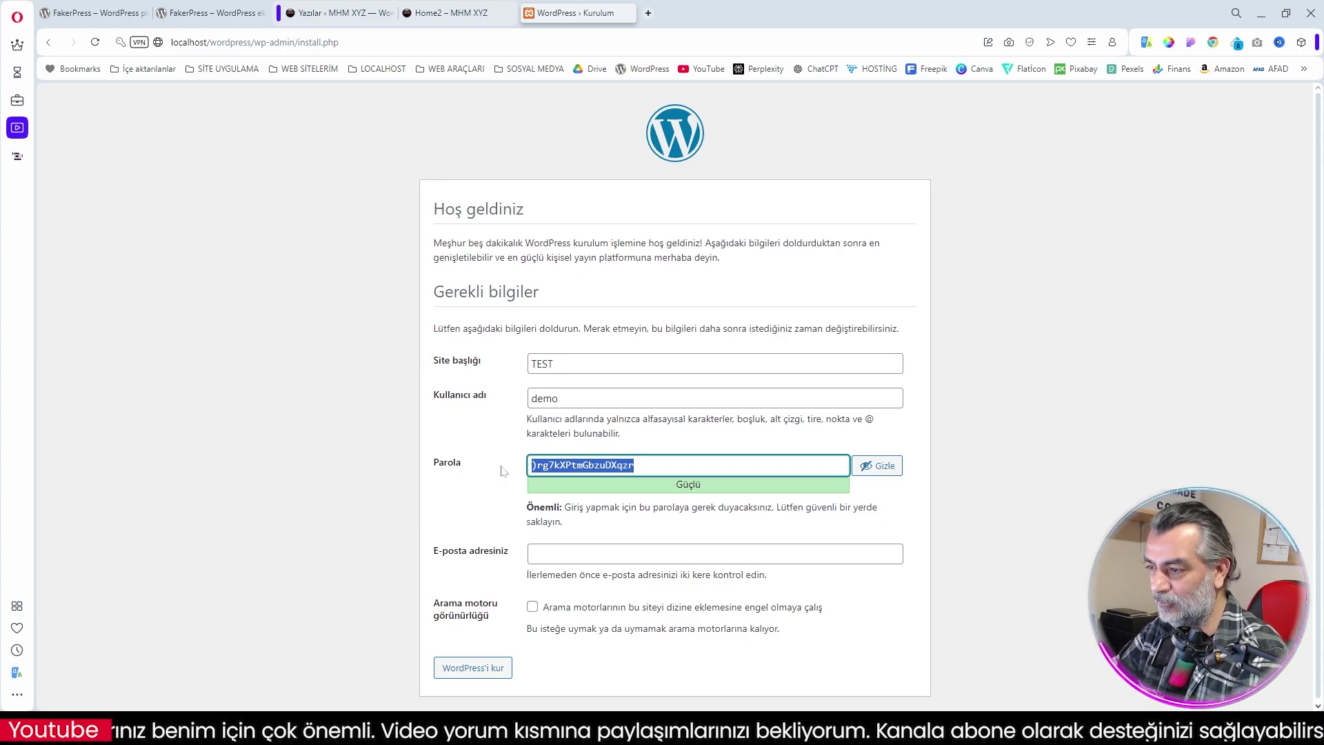
pyautogui.press('Return')
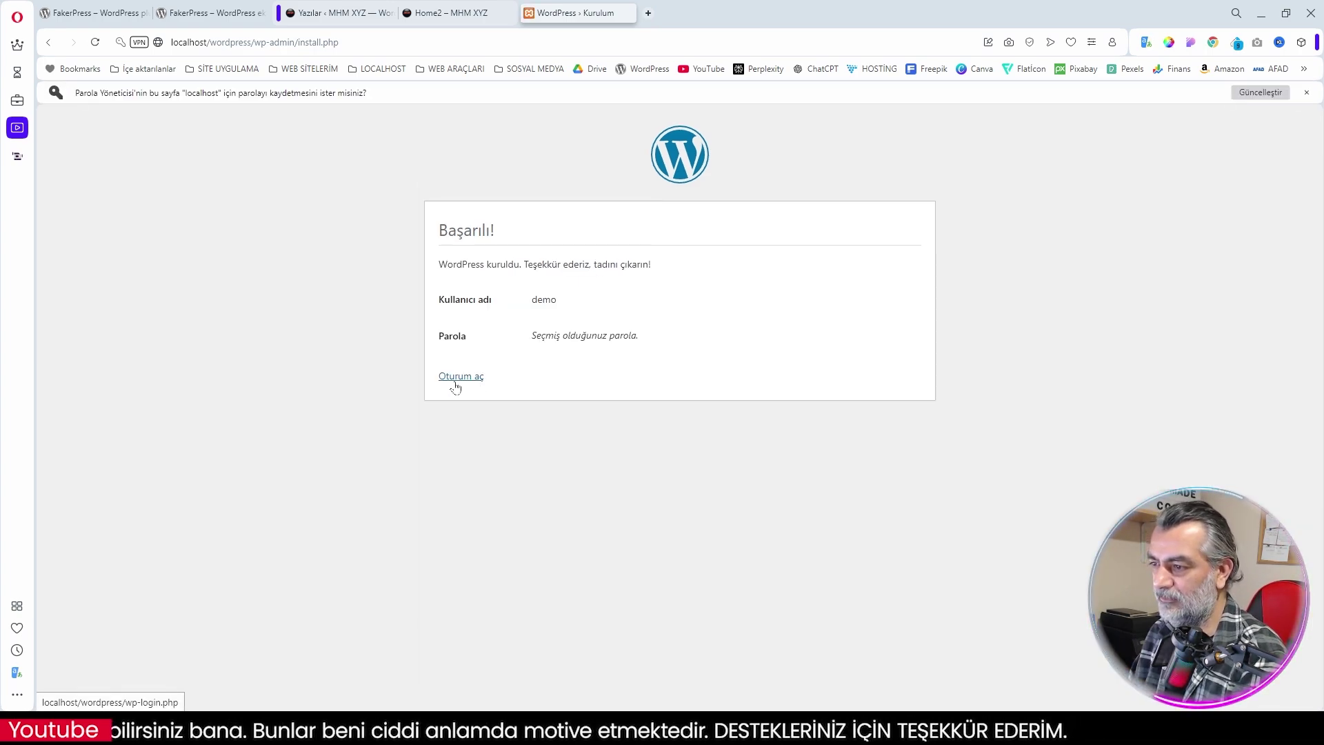
pyautogui.click(460, 378)
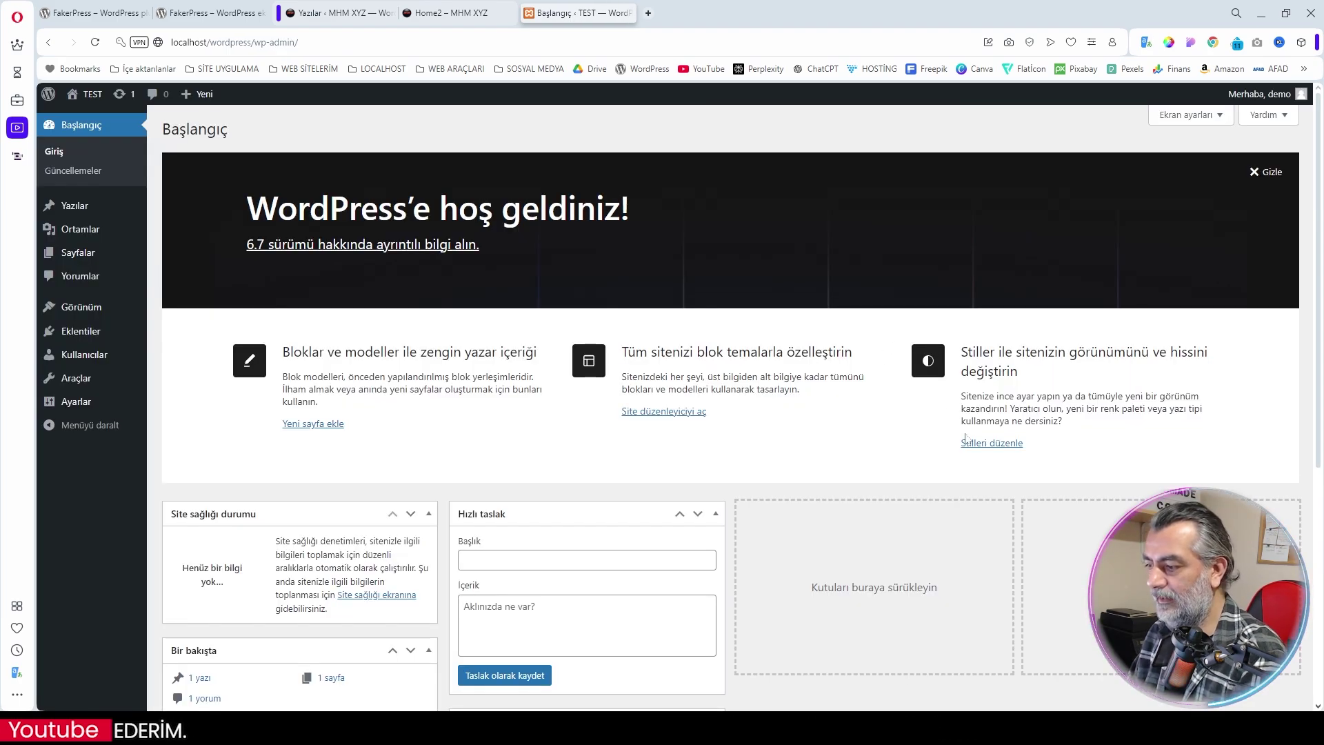
# Dismiss the dashboard's WordPress welcome panel
pyautogui.scroll(-2, 964, 438)
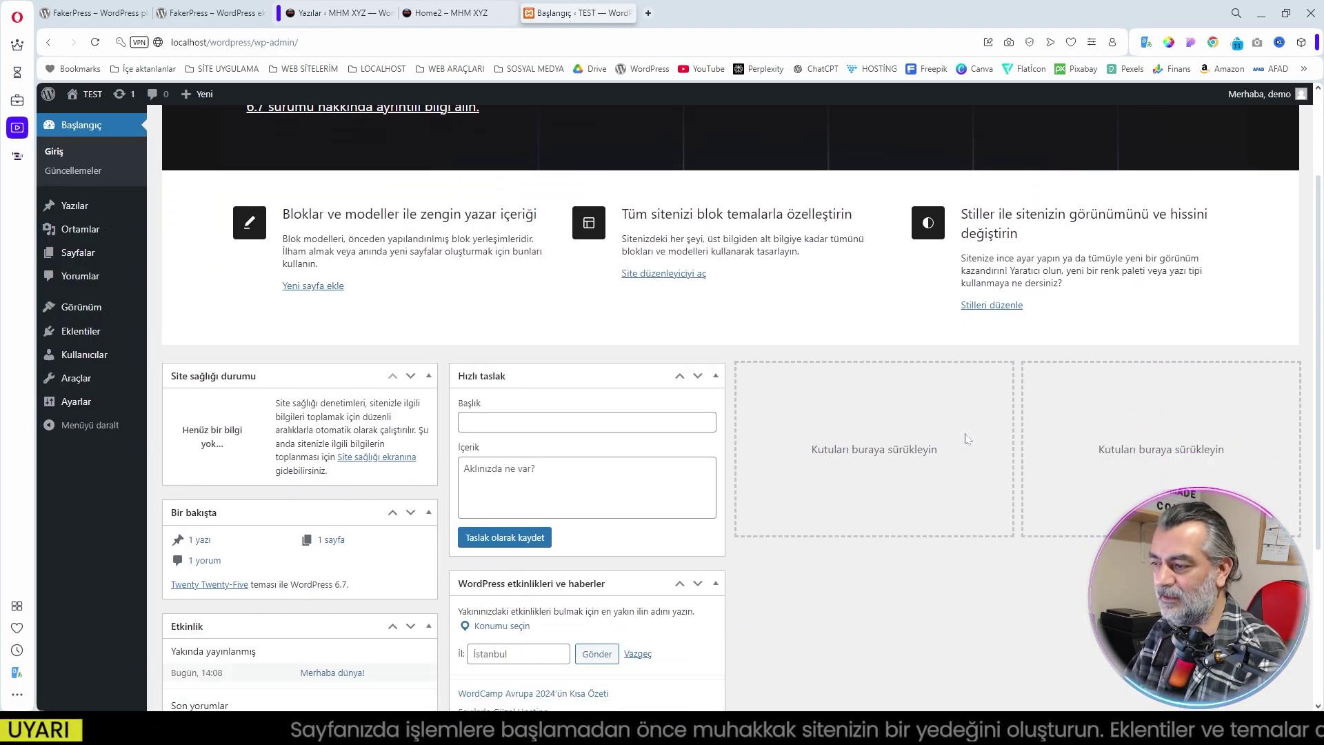
pyautogui.scroll(-4, 1000, 452)
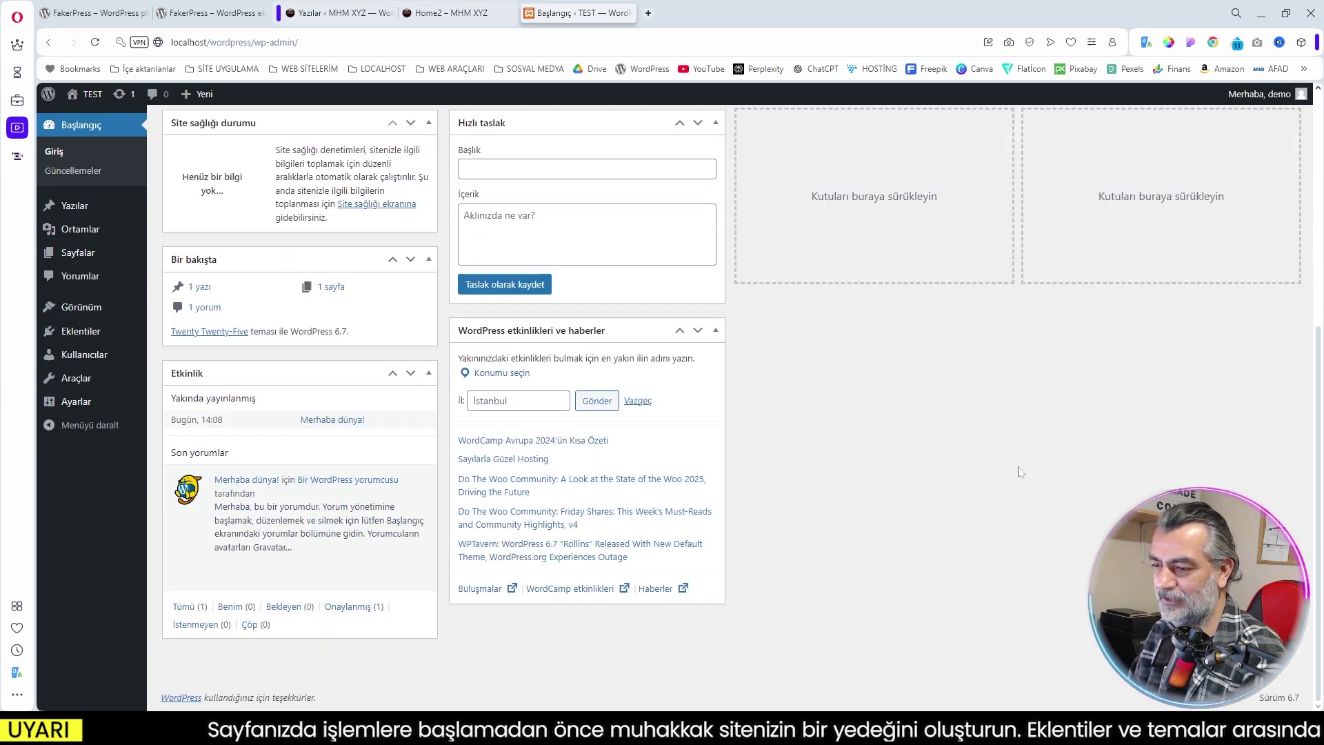
pyautogui.scroll(6, 1146, 373)
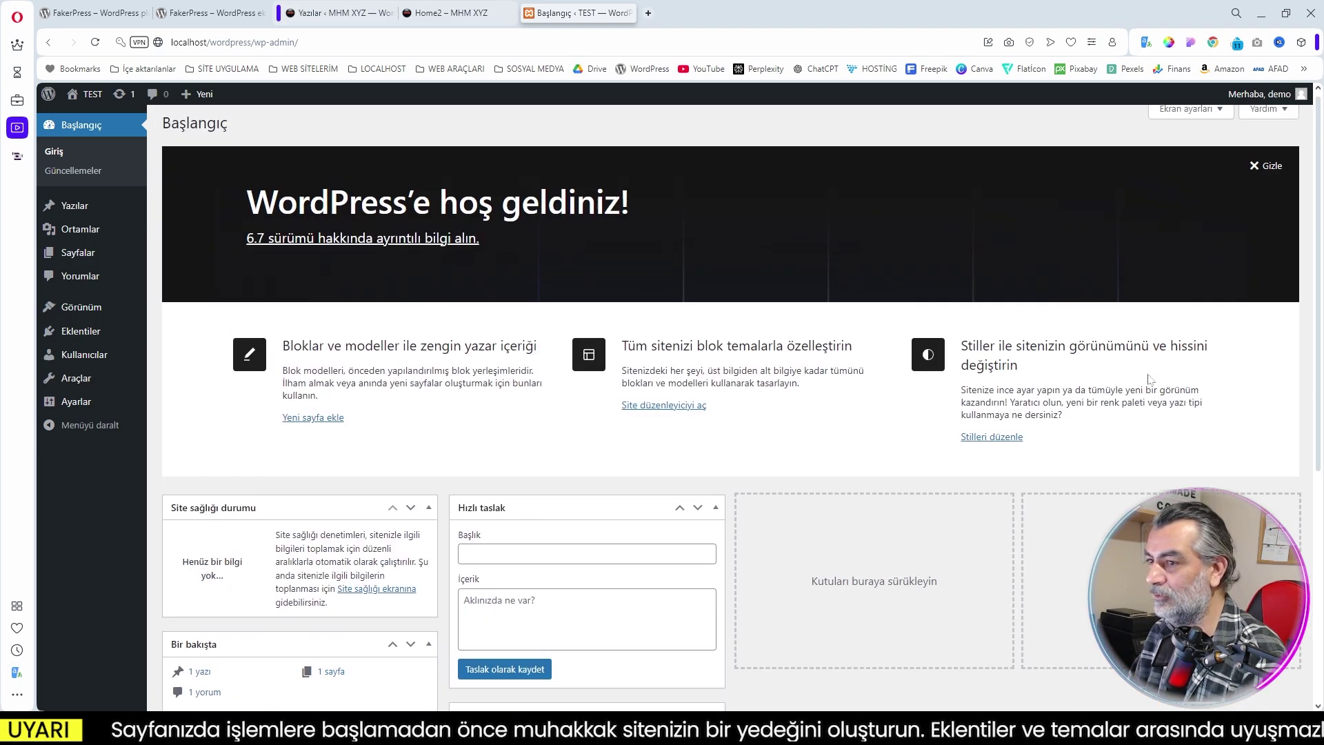
pyautogui.click(1271, 168)
# Hide every dashboard widget via Screen Options (Ekran ayarları) and open the Posts (Yazılar) list
pyautogui.click(1167, 115)
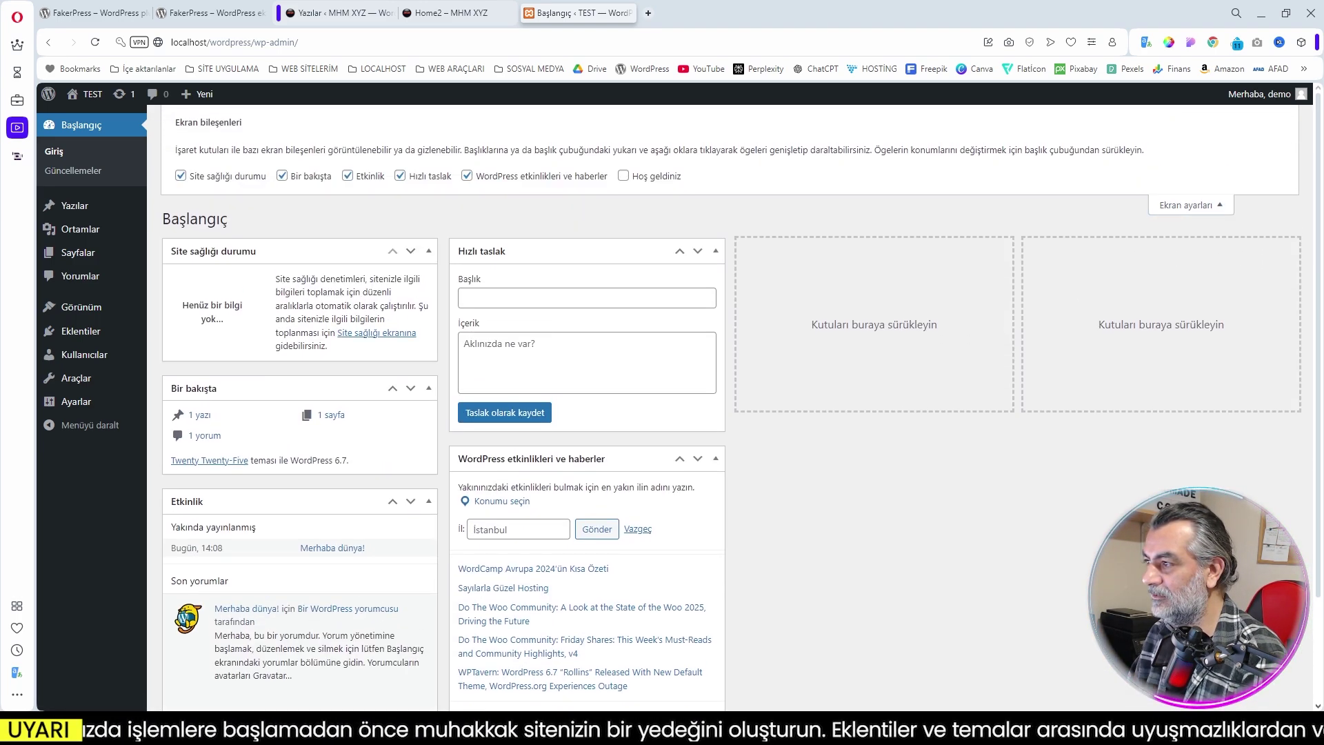
pyautogui.click(466, 176)
pyautogui.click(400, 176)
pyautogui.click(347, 176)
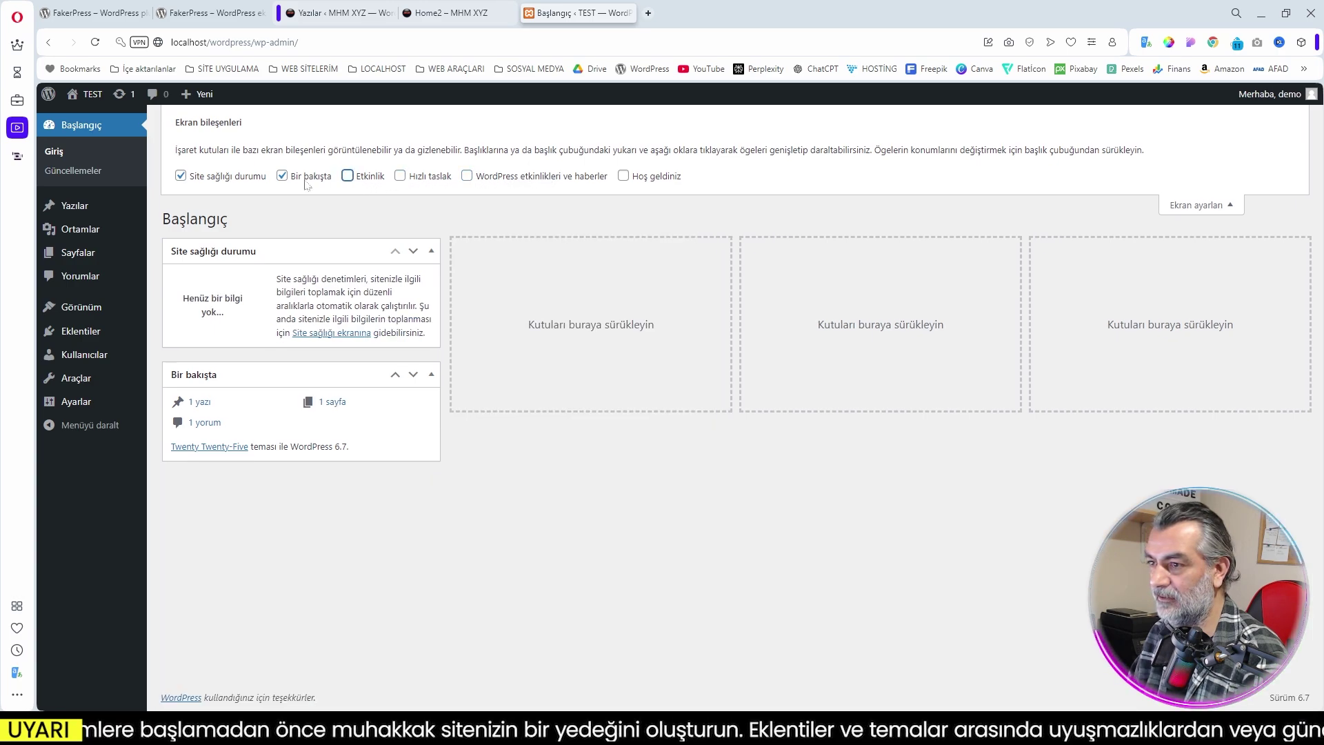
pyautogui.click(282, 175)
pyautogui.click(180, 175)
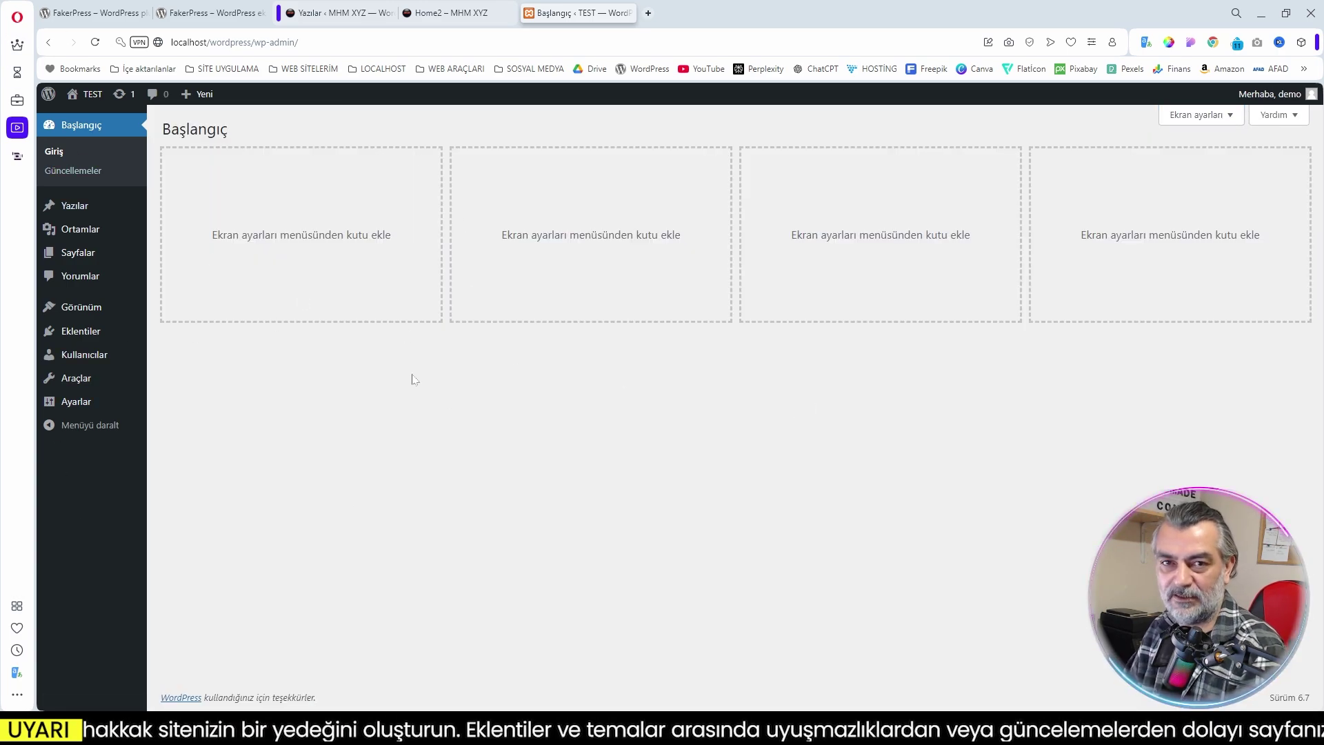
pyautogui.click(81, 215)
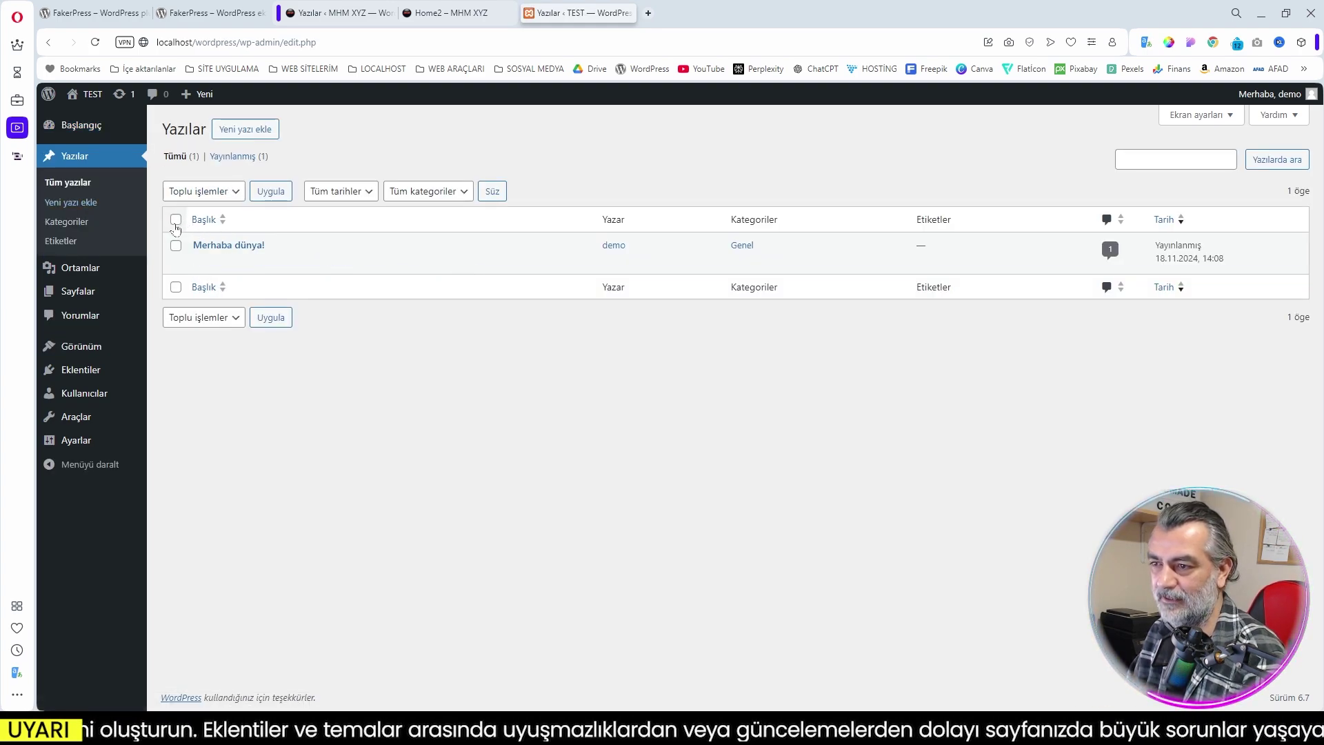
# Trash the sample post 'Merhaba dünya!' and look over Categories, Tags and Pages
pyautogui.click(297, 262)
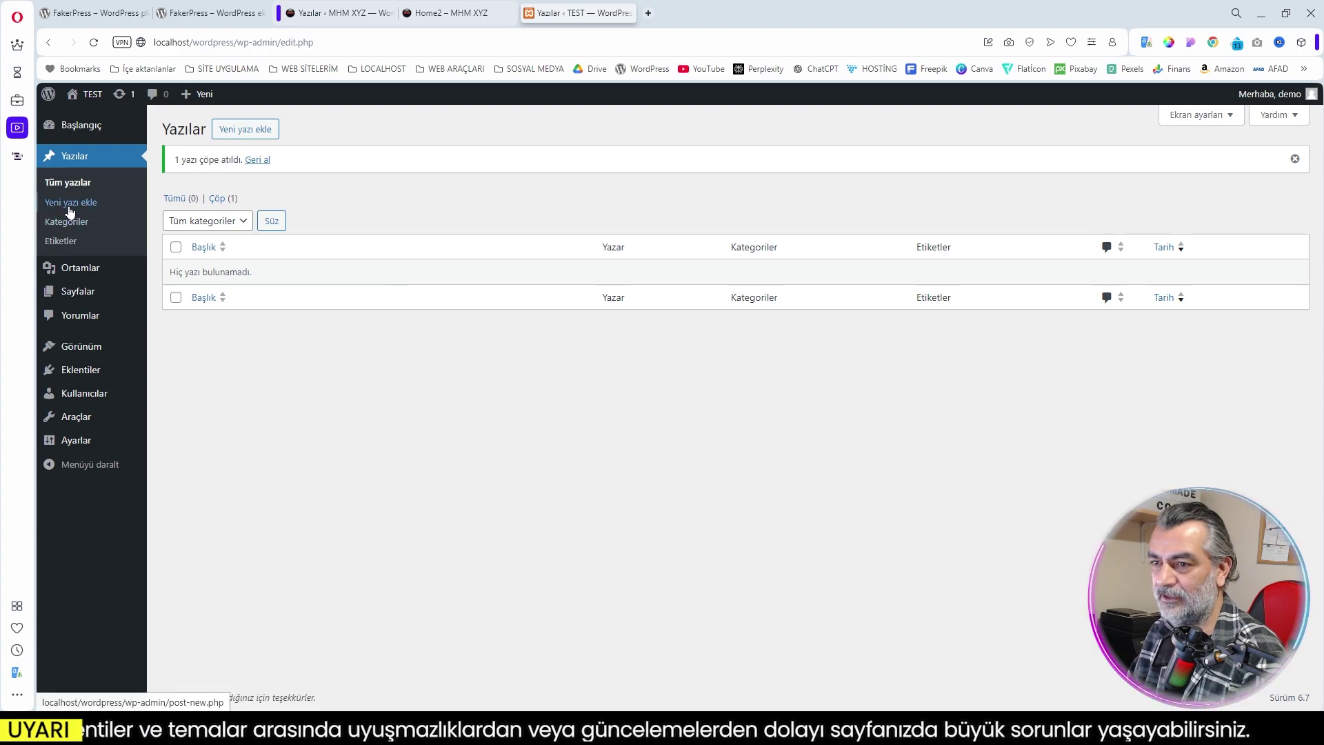
pyautogui.click(66, 223)
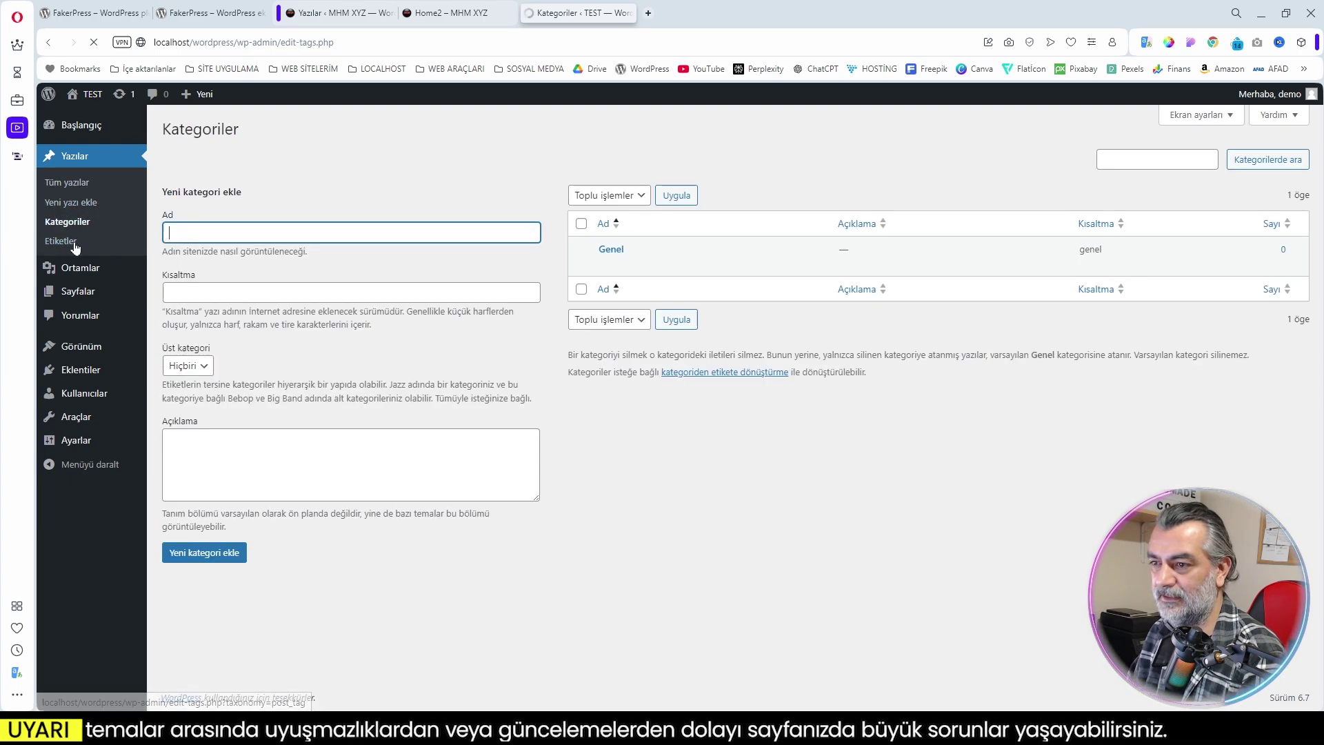
pyautogui.click(61, 240)
pyautogui.click(104, 291)
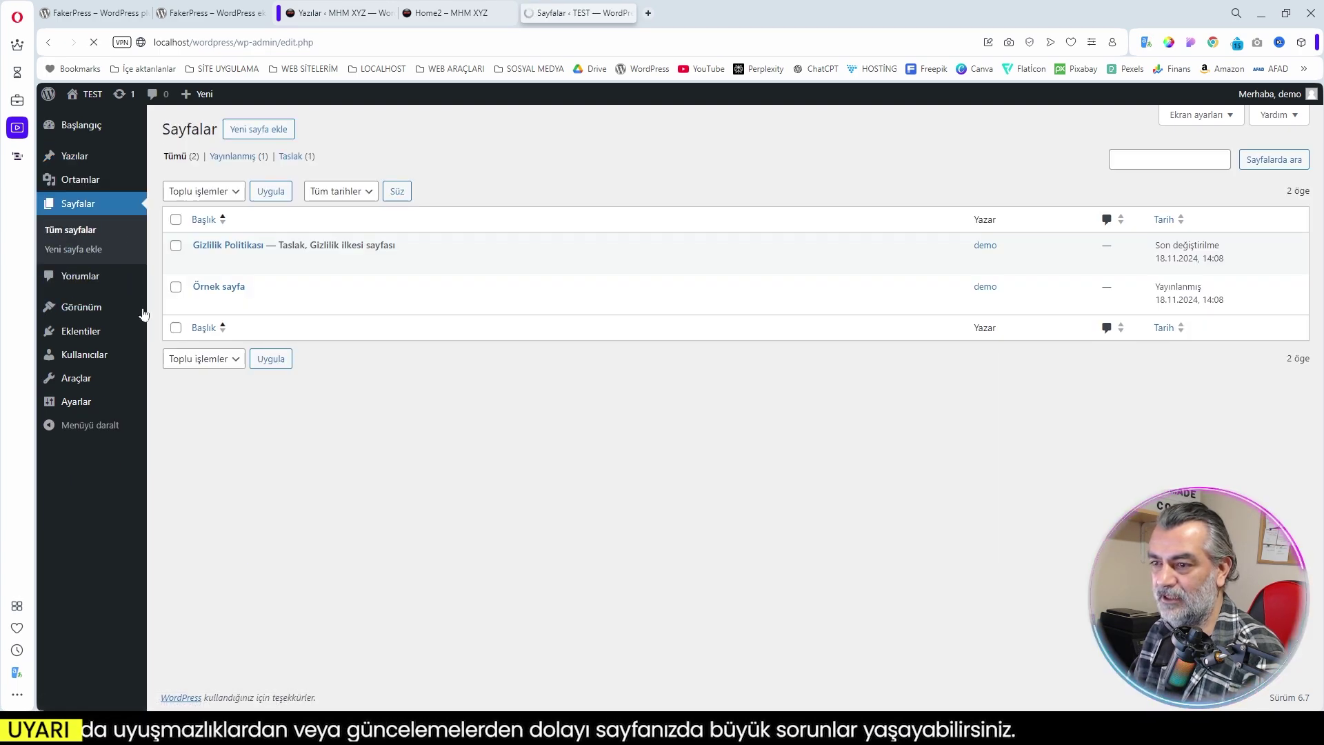
# Review Users, Comments and Updates, then go to Plugins > Add New Plugin
pyautogui.click(75, 360)
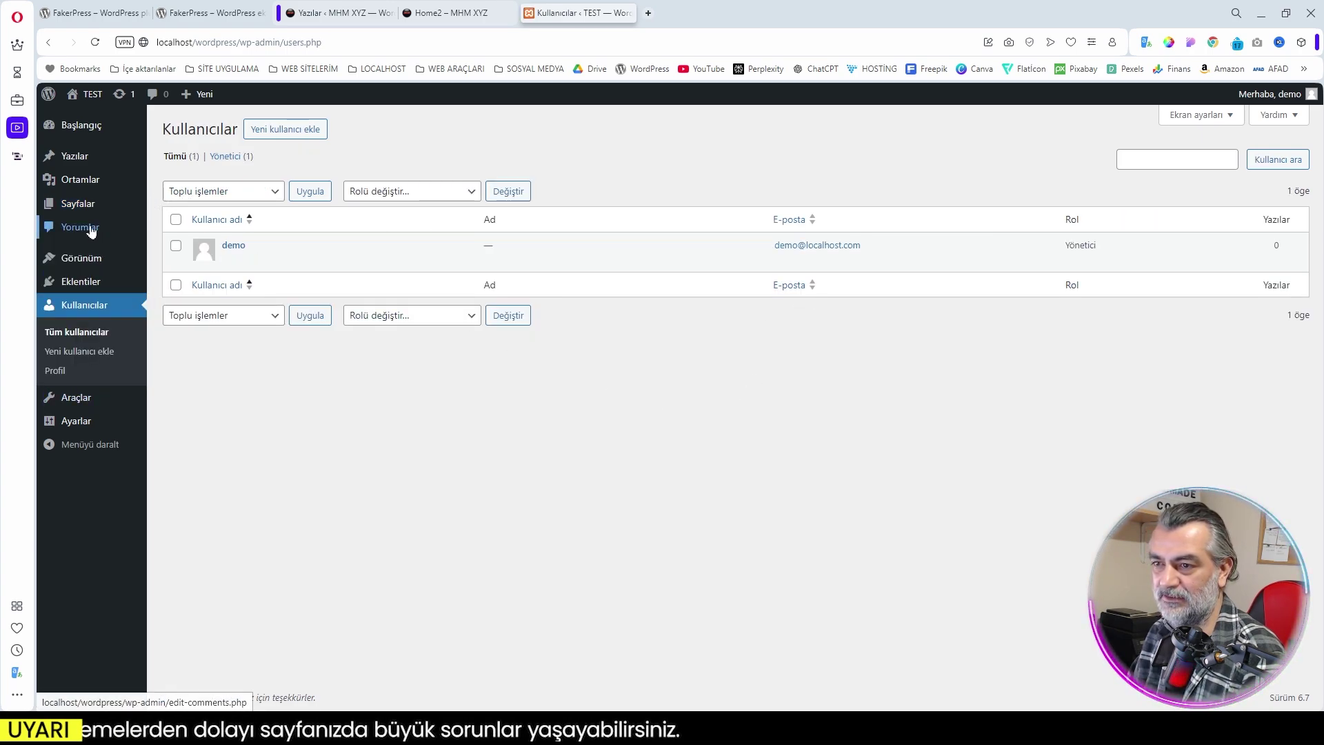
pyautogui.click(88, 228)
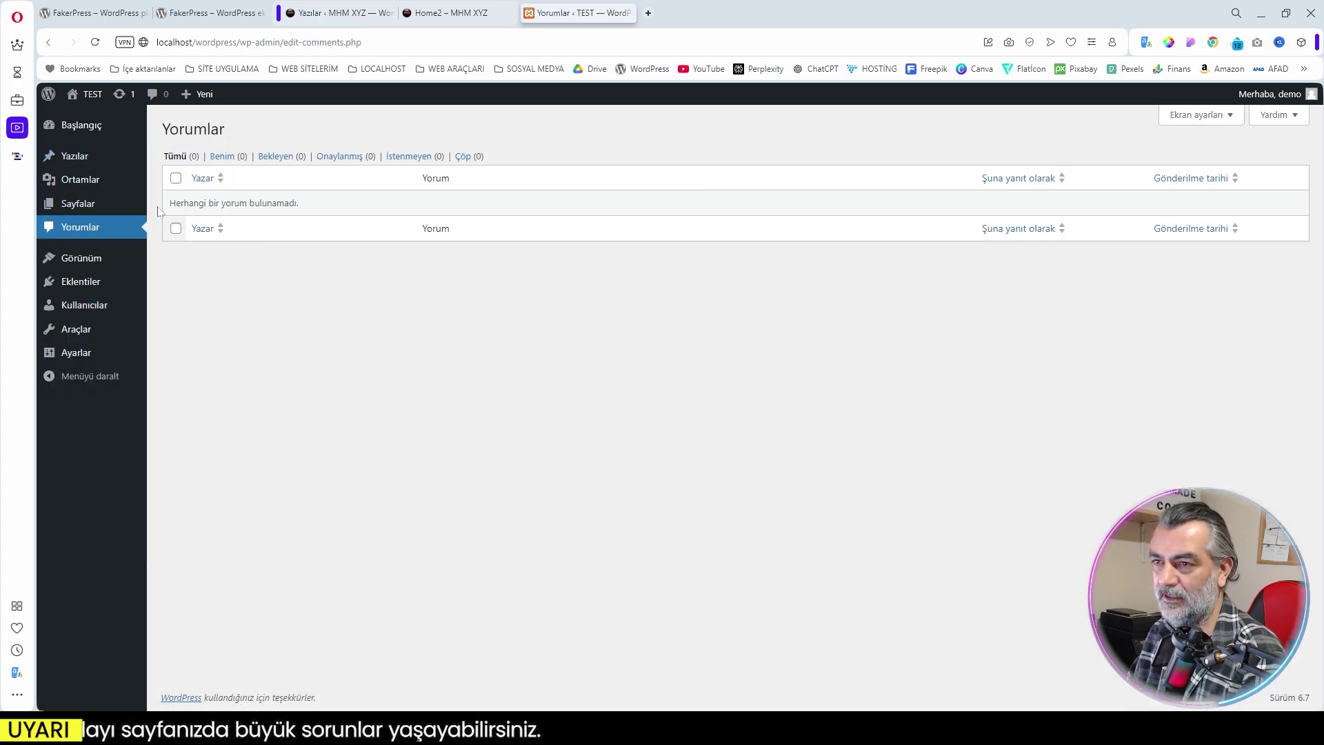
pyautogui.click(81, 125)
pyautogui.click(122, 182)
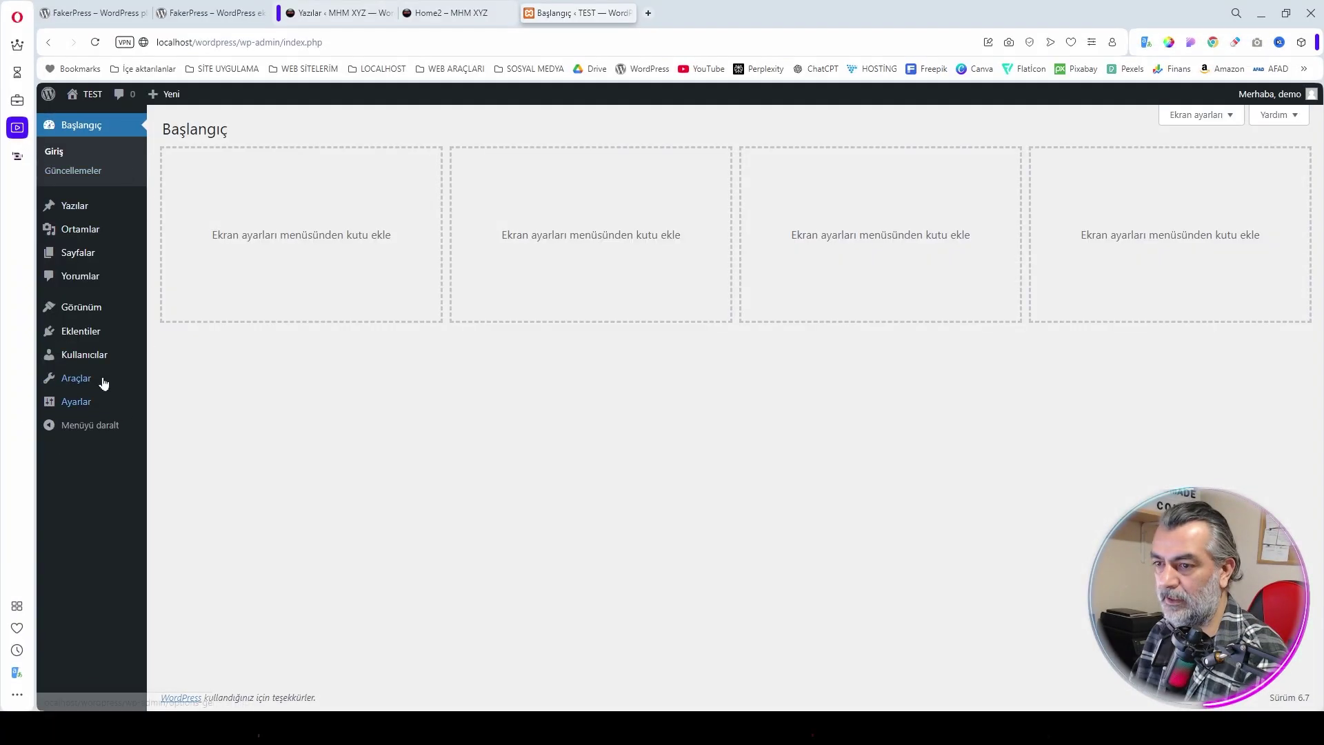
pyautogui.moveTo(73, 341)
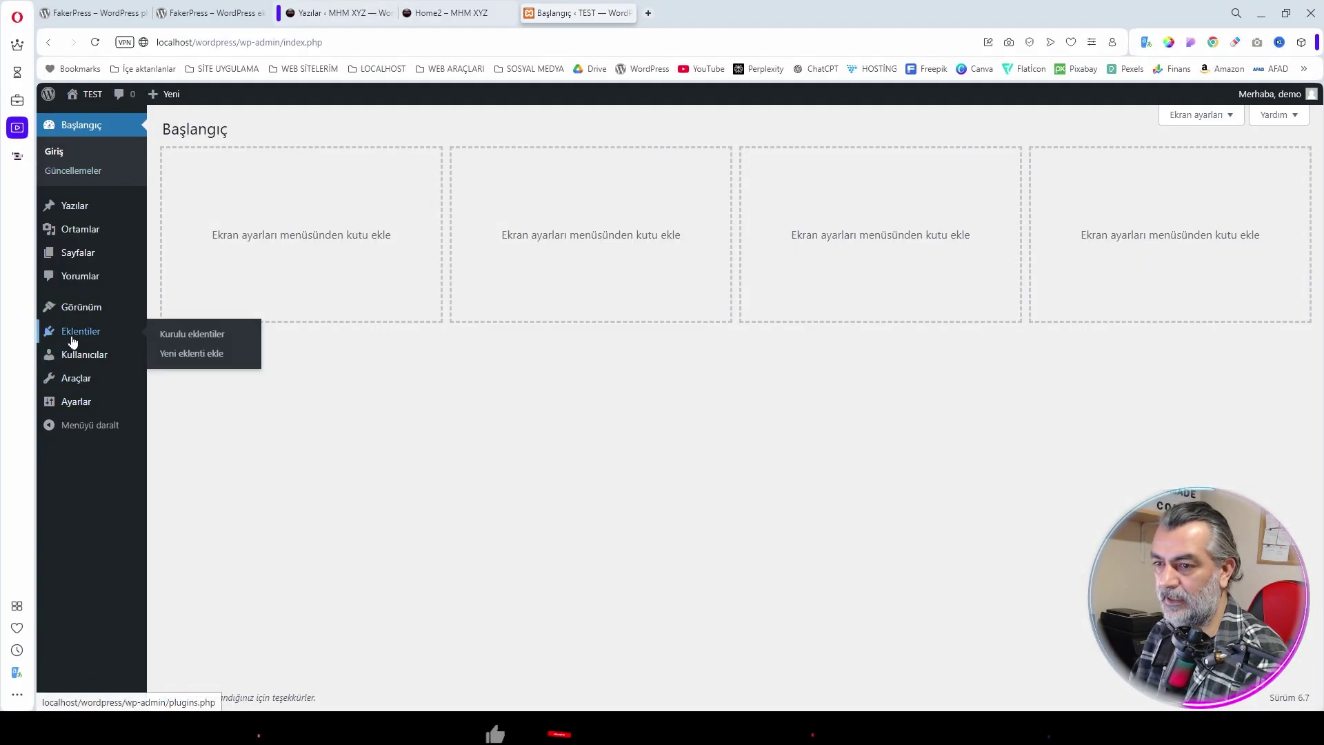
pyautogui.click(195, 355)
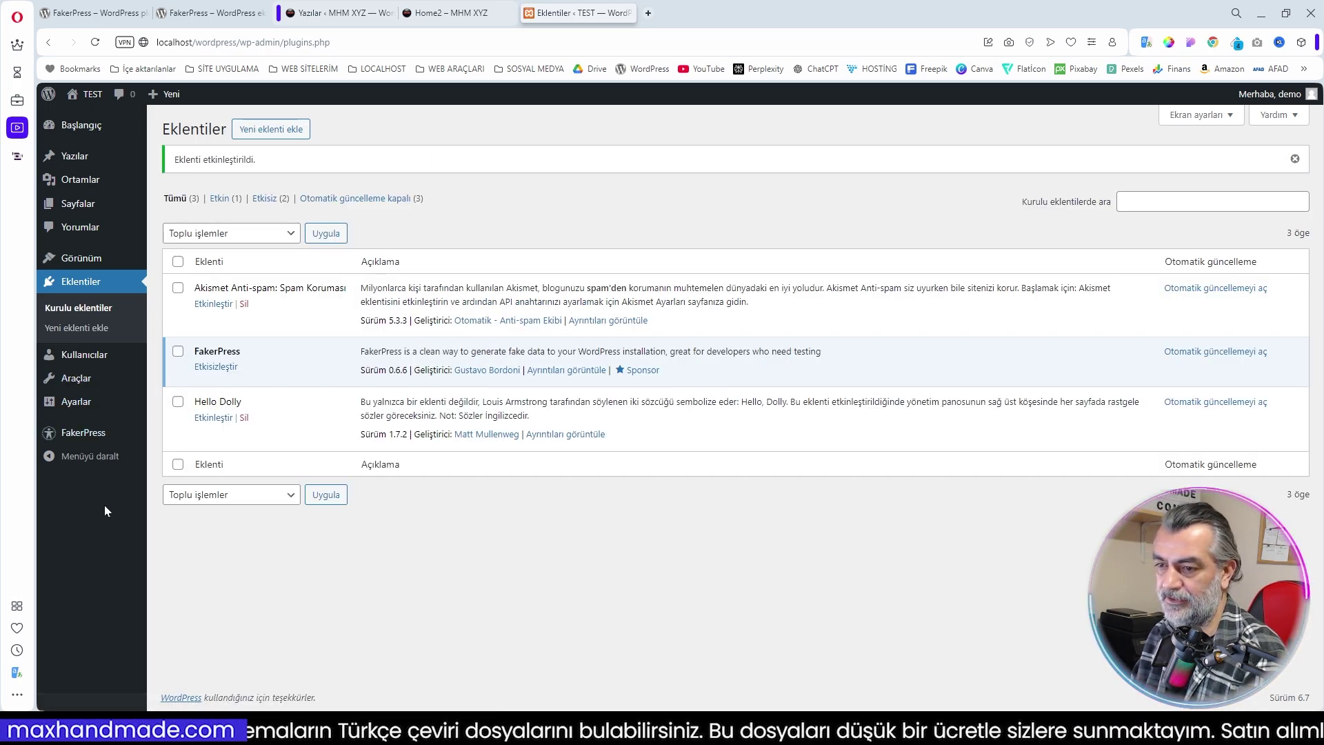
# Check FakerPress's new sidebar admin menu, then return to Plugins > Add New Plugin
pyautogui.moveTo(98, 439)
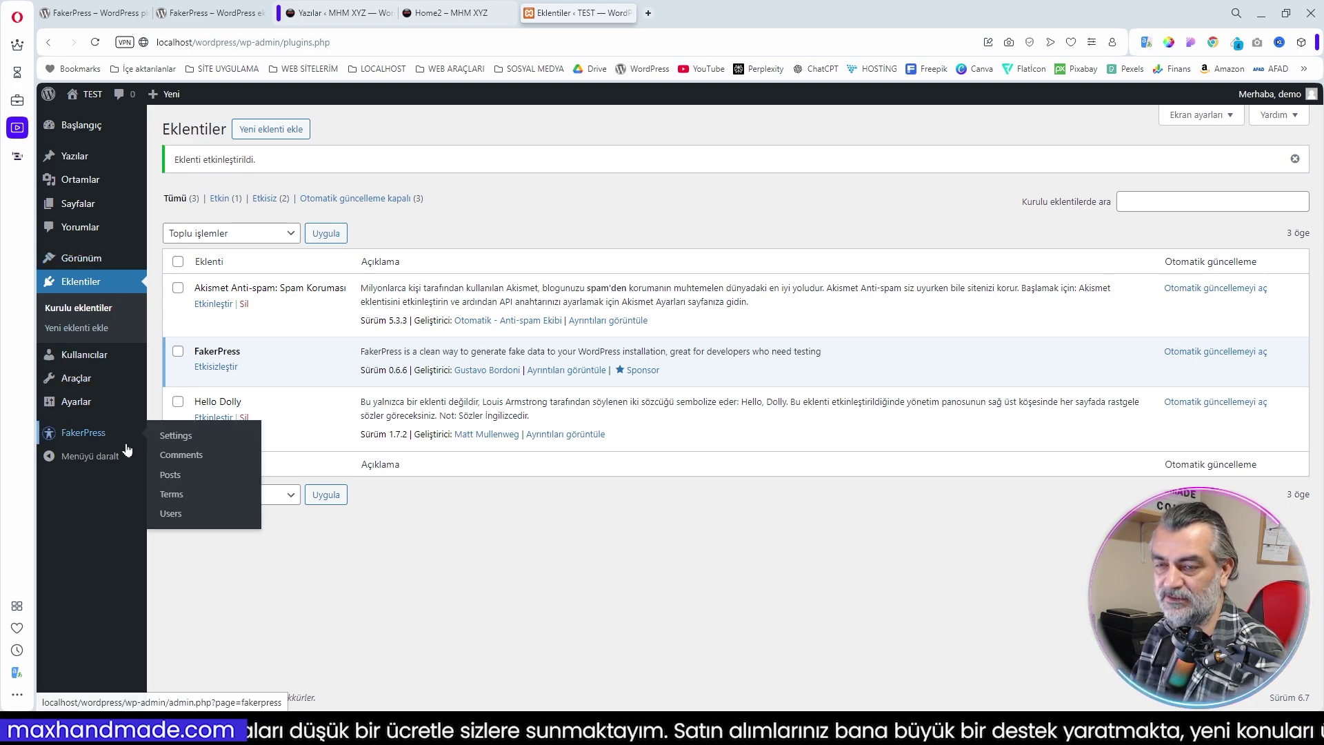
pyautogui.moveTo(110, 356)
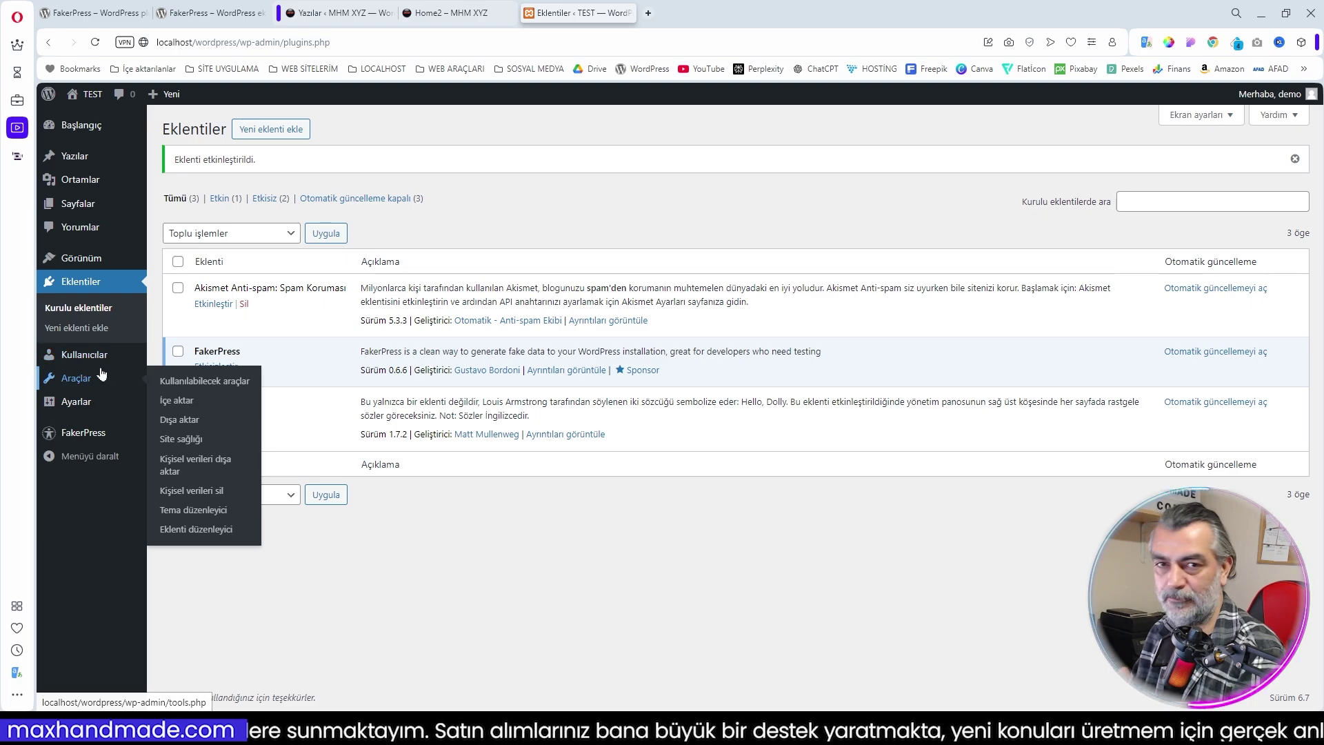
pyautogui.moveTo(116, 398)
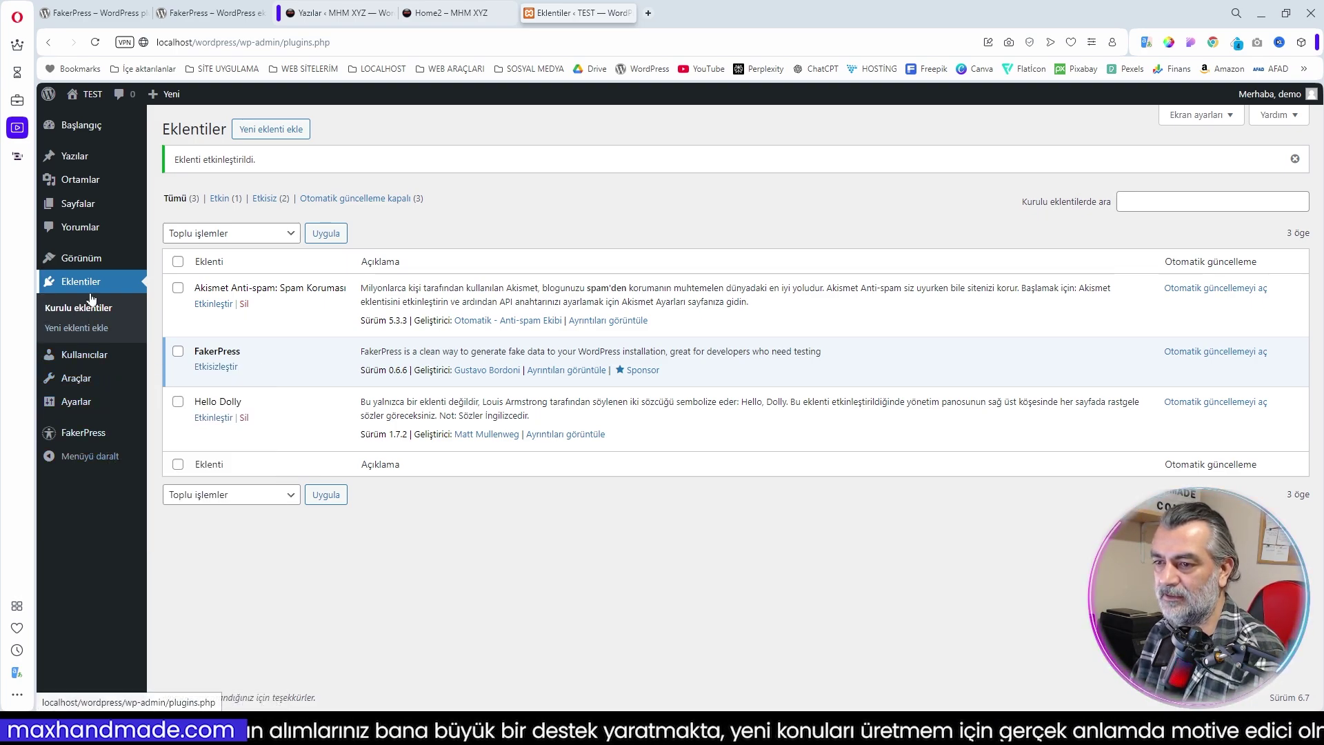
pyautogui.click(271, 131)
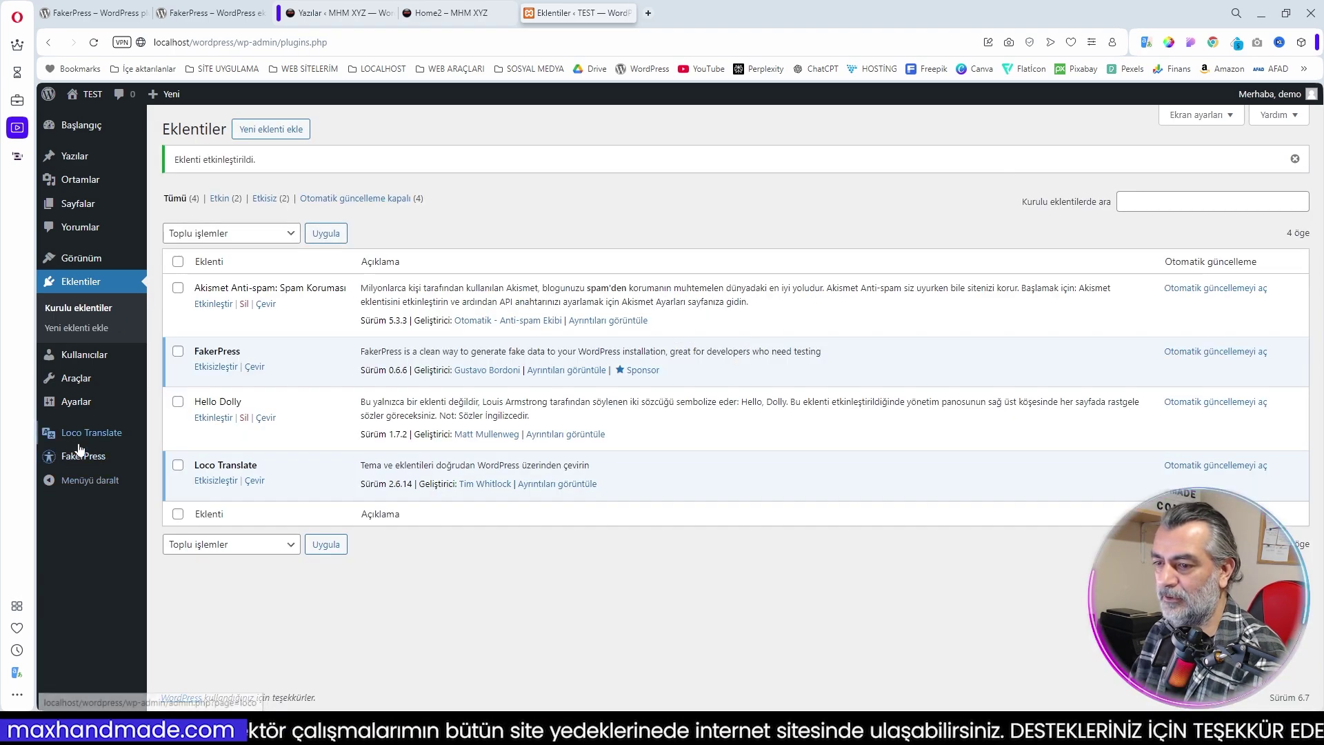
# Raise Loco Translate's PHP file size skip limit from 100K to 4096K and save settings
pyautogui.moveTo(87, 440)
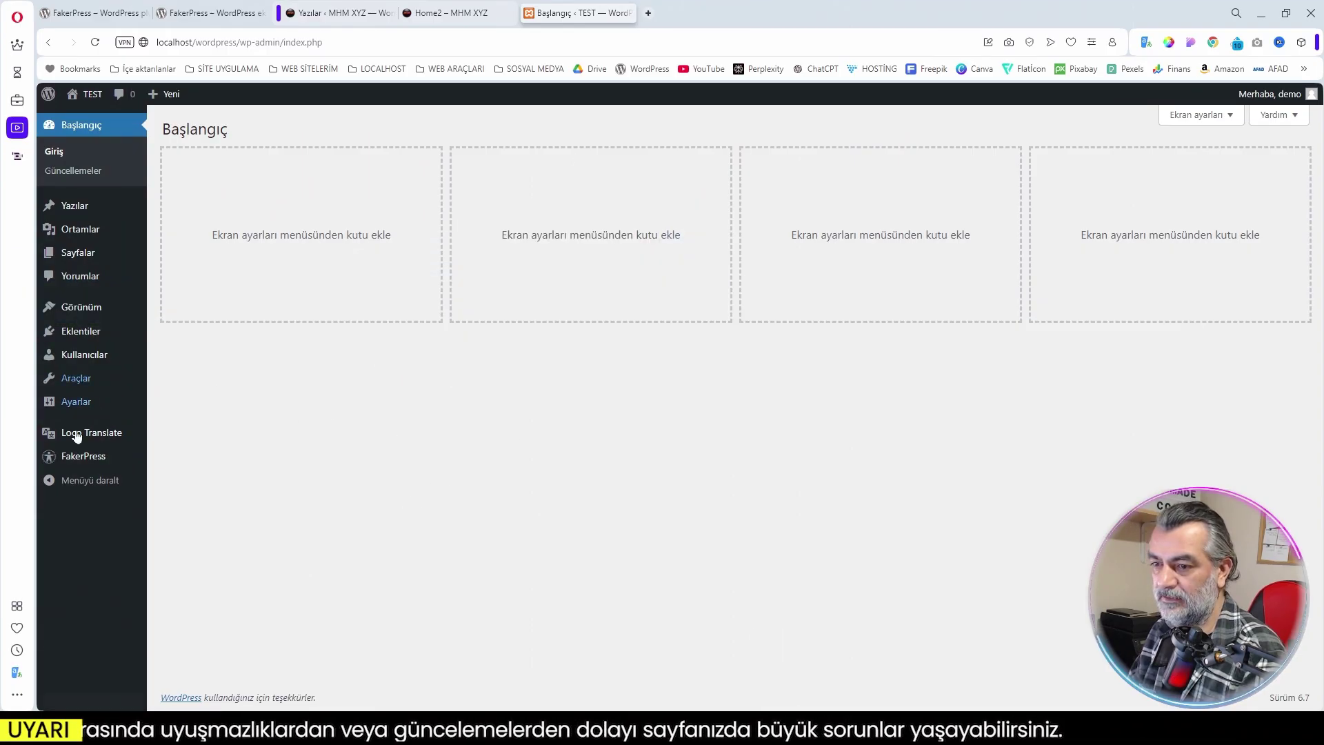
pyautogui.moveTo(72, 442)
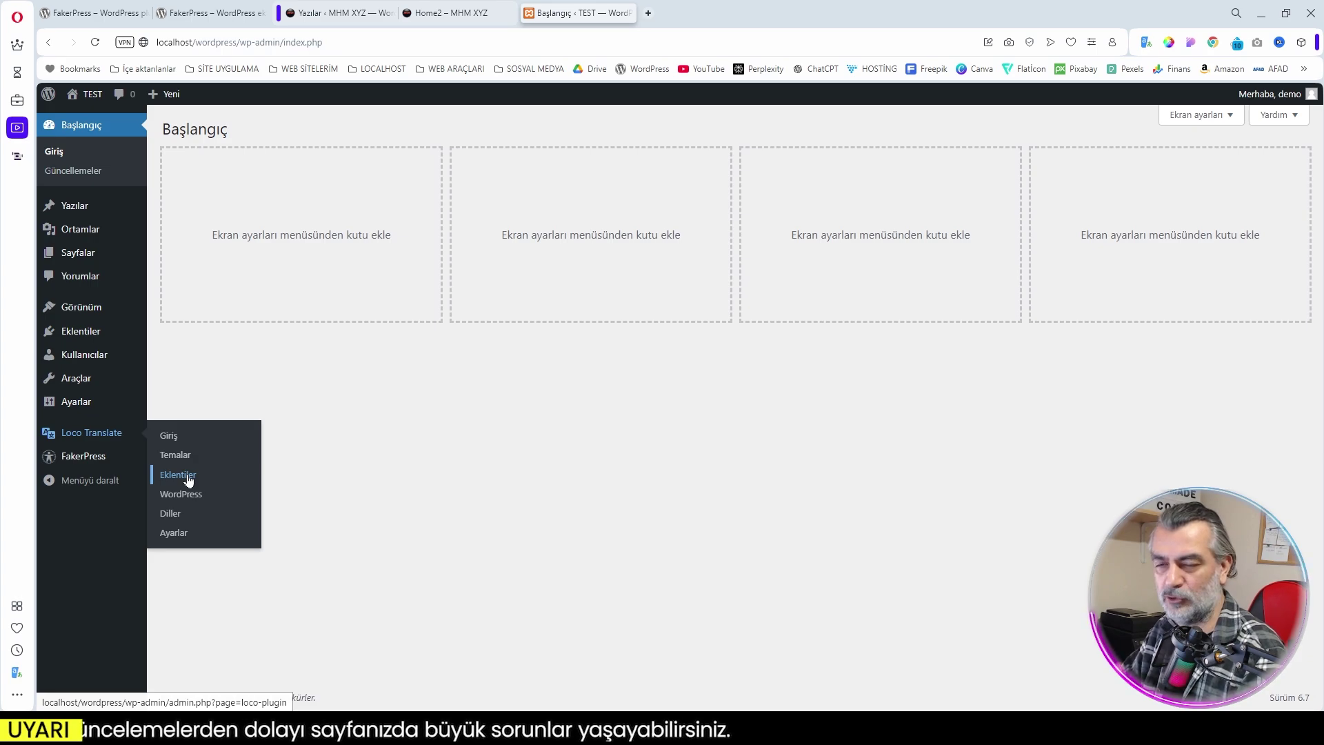
pyautogui.click(174, 535)
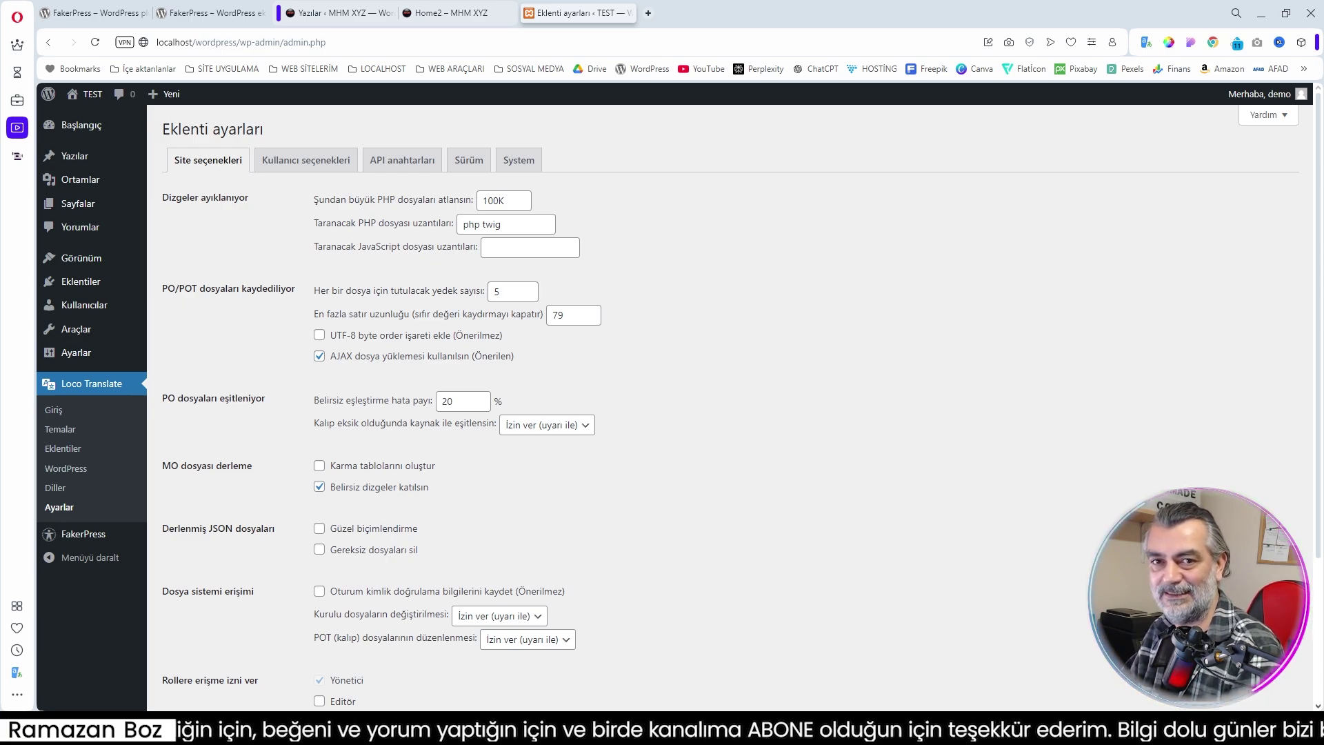
pyautogui.moveTo(498, 201); pyautogui.dragTo(483, 200)
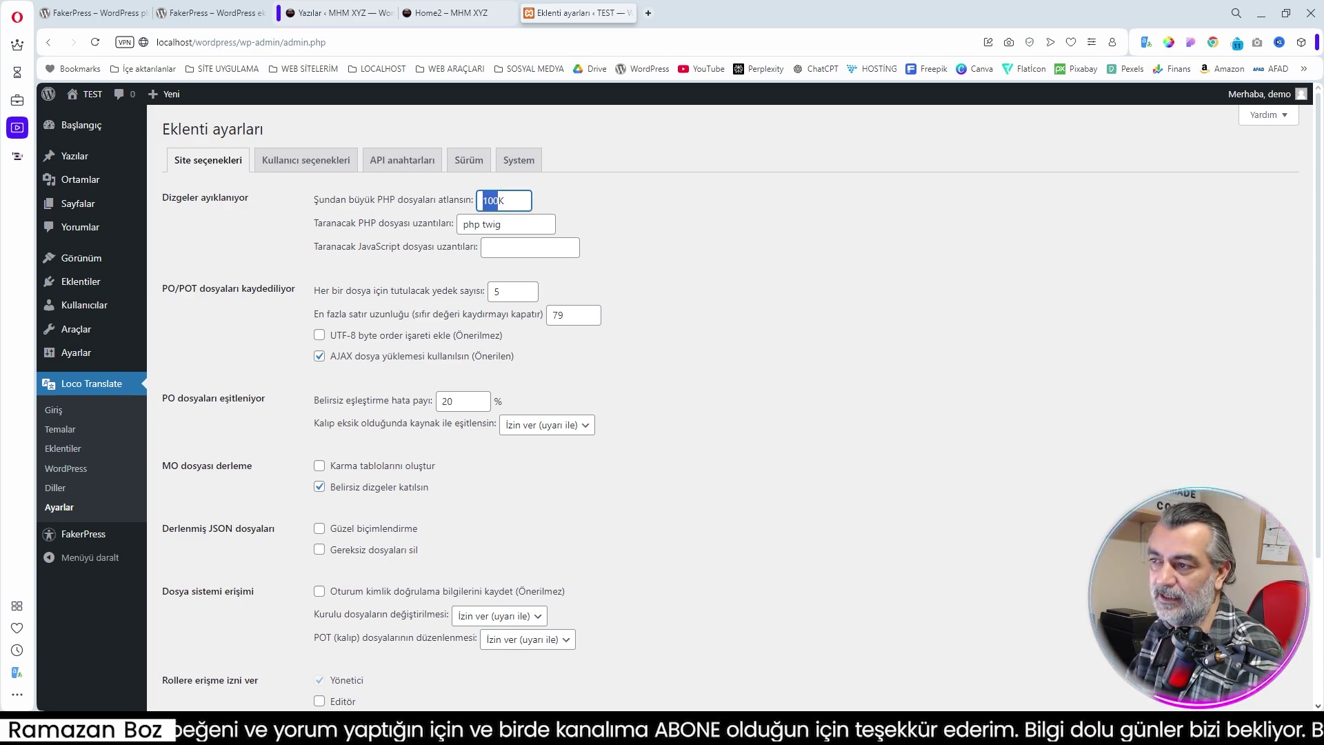
pyautogui.write('4096')
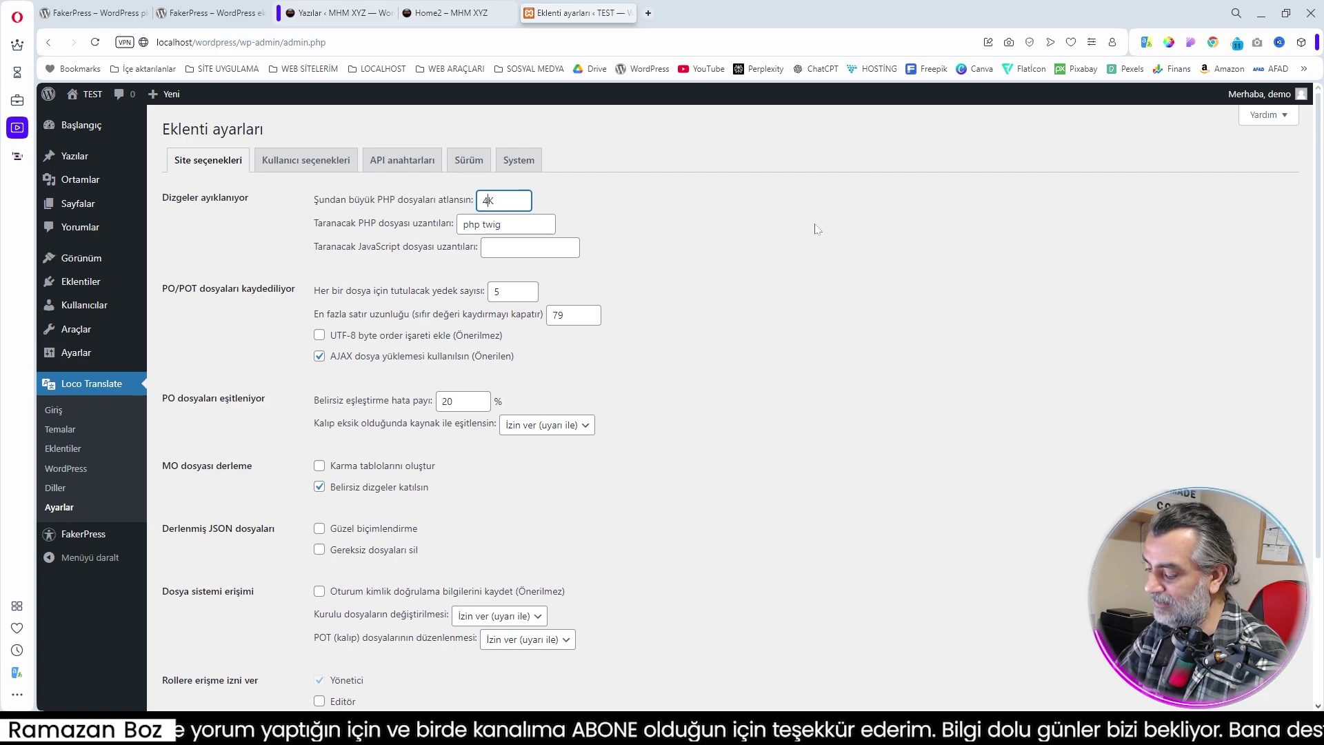
pyautogui.click(732, 321)
pyautogui.scroll(-3, 732, 321)
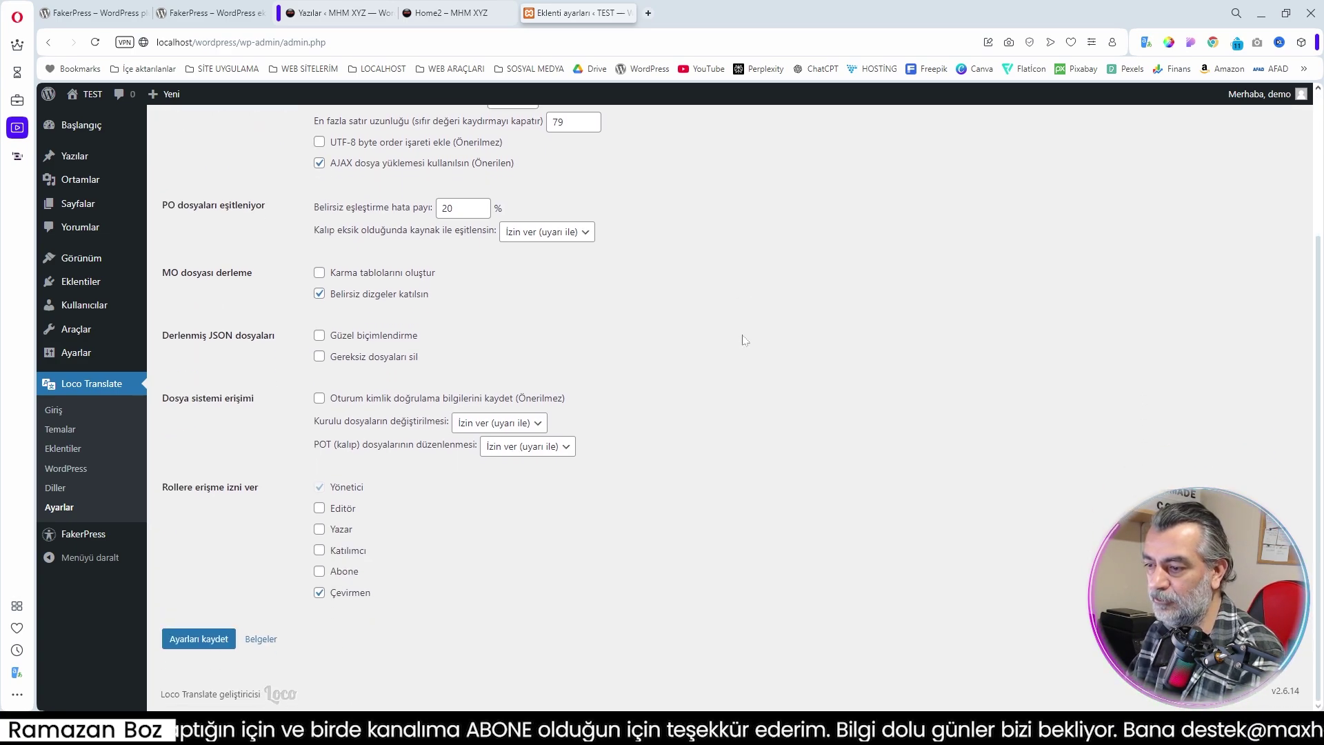
pyautogui.click(196, 638)
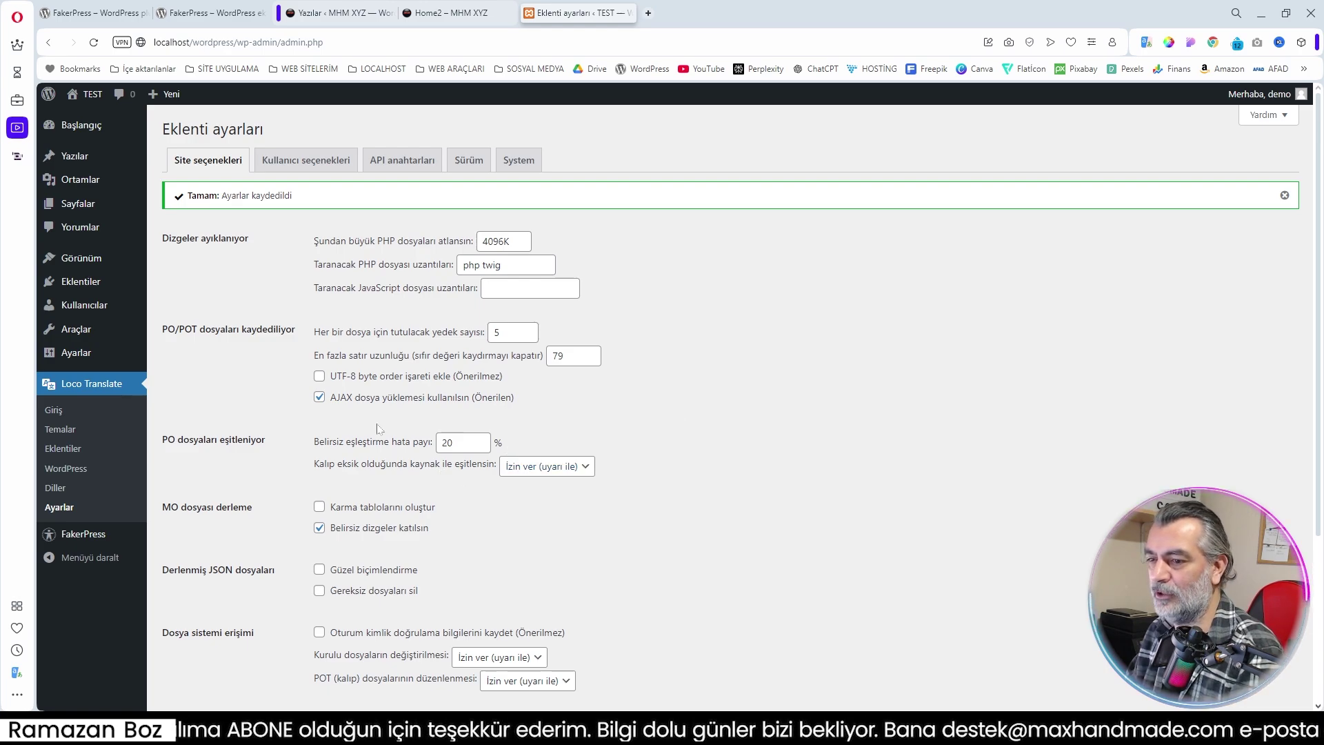
# Open FakerPress from Loco Translate's plugin list and scroll its language table
pyautogui.click(64, 449)
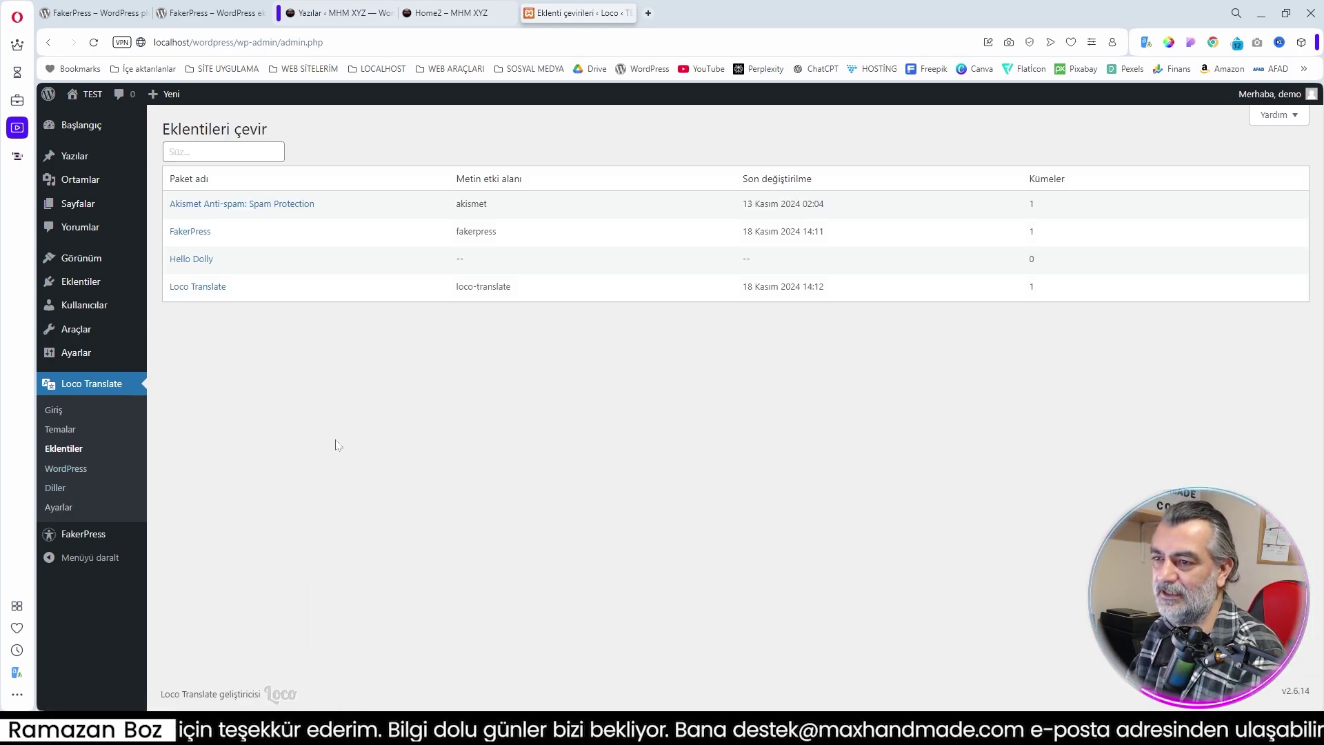
pyautogui.click(192, 232)
pyautogui.scroll(-1, 421, 331)
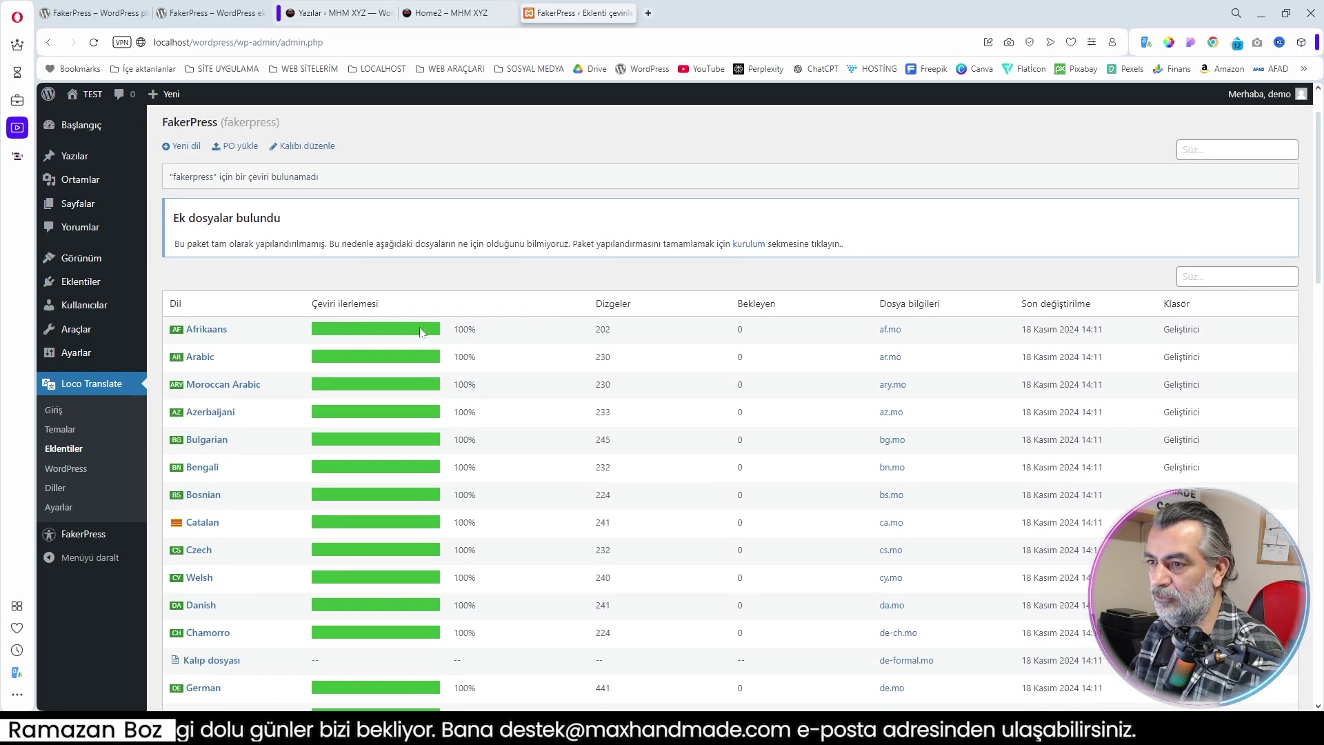
pyautogui.scroll(1, 239, 153)
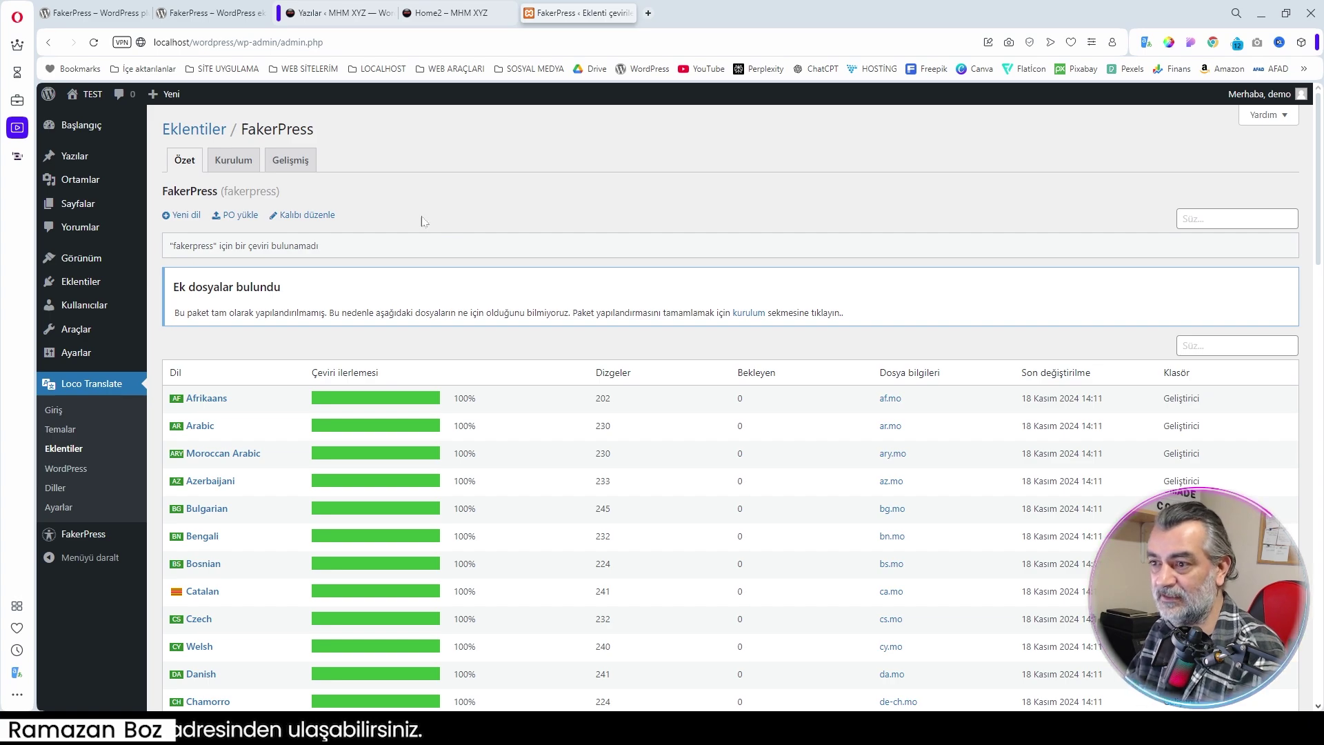
# Upload fakerpress-tr_TR.po, sync it with the template strings, and save the Turkish translation
pyautogui.click(239, 216)
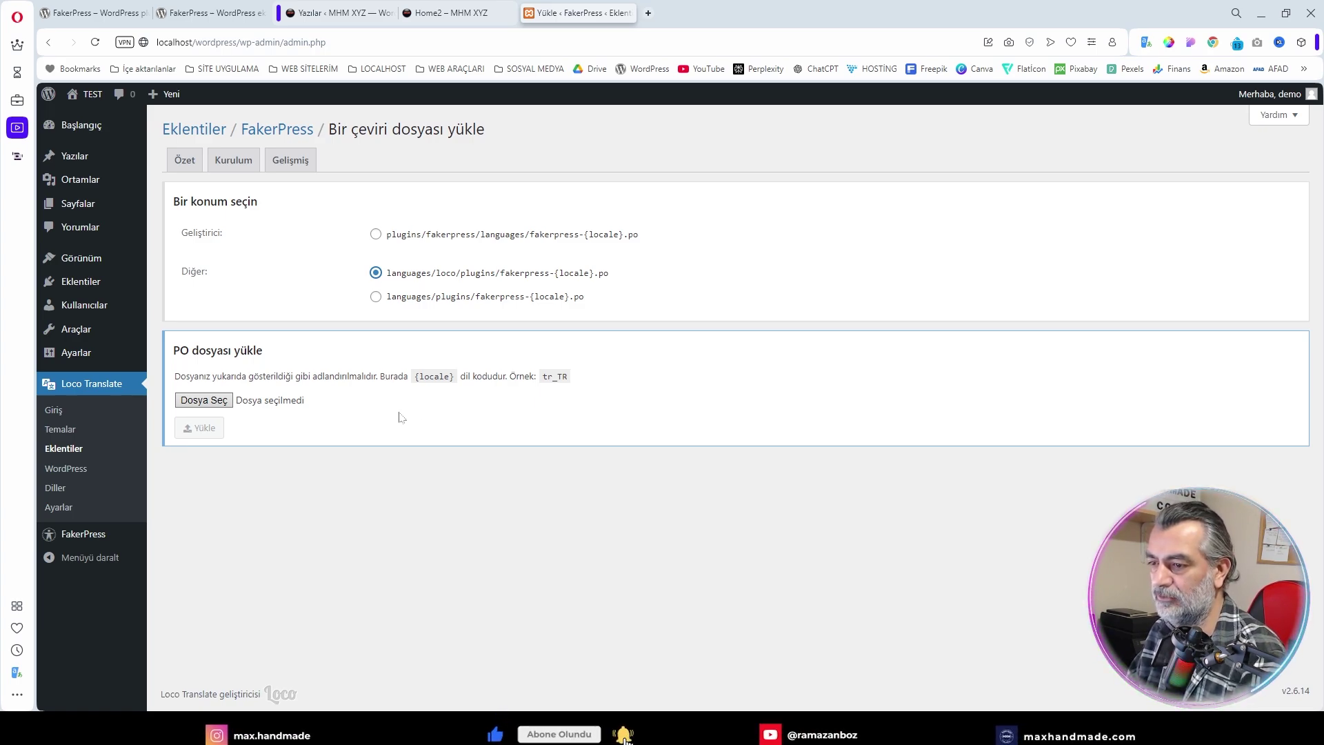
pyautogui.moveTo(765, 180); pyautogui.dragTo(209, 409)
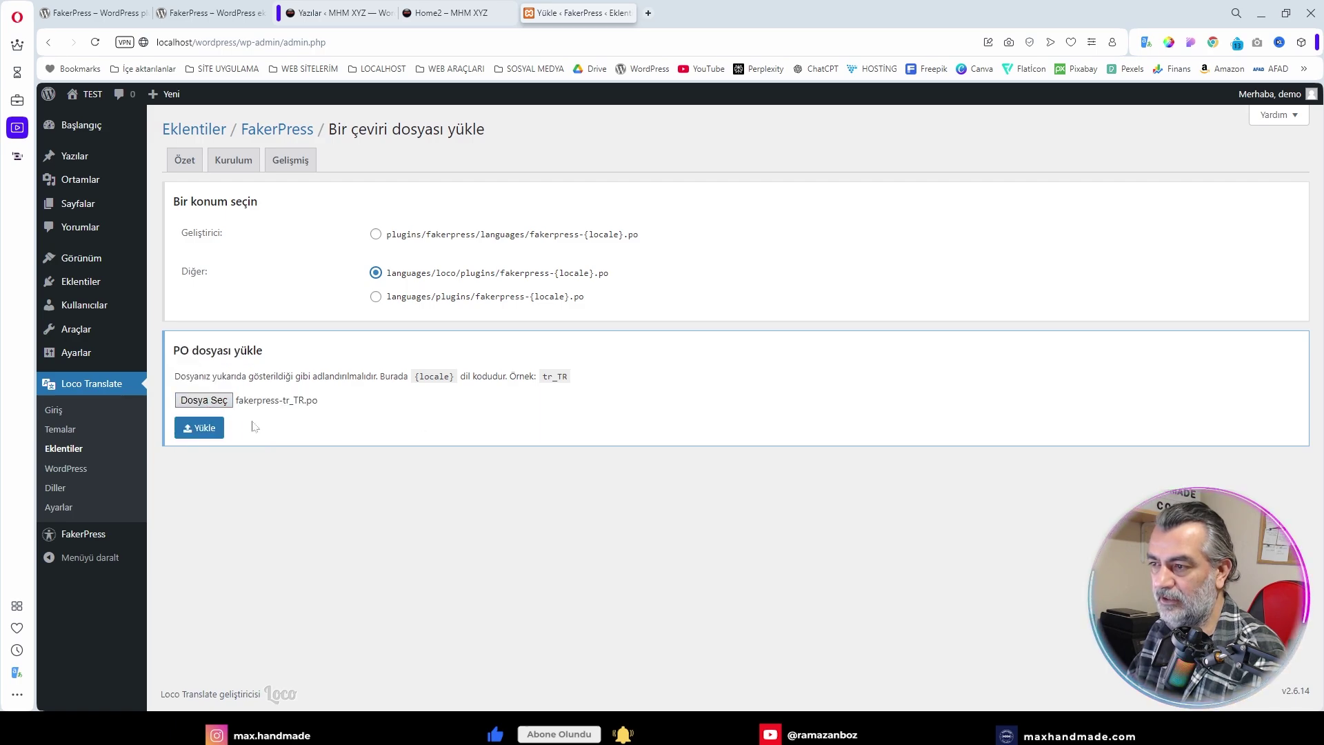
pyautogui.click(200, 429)
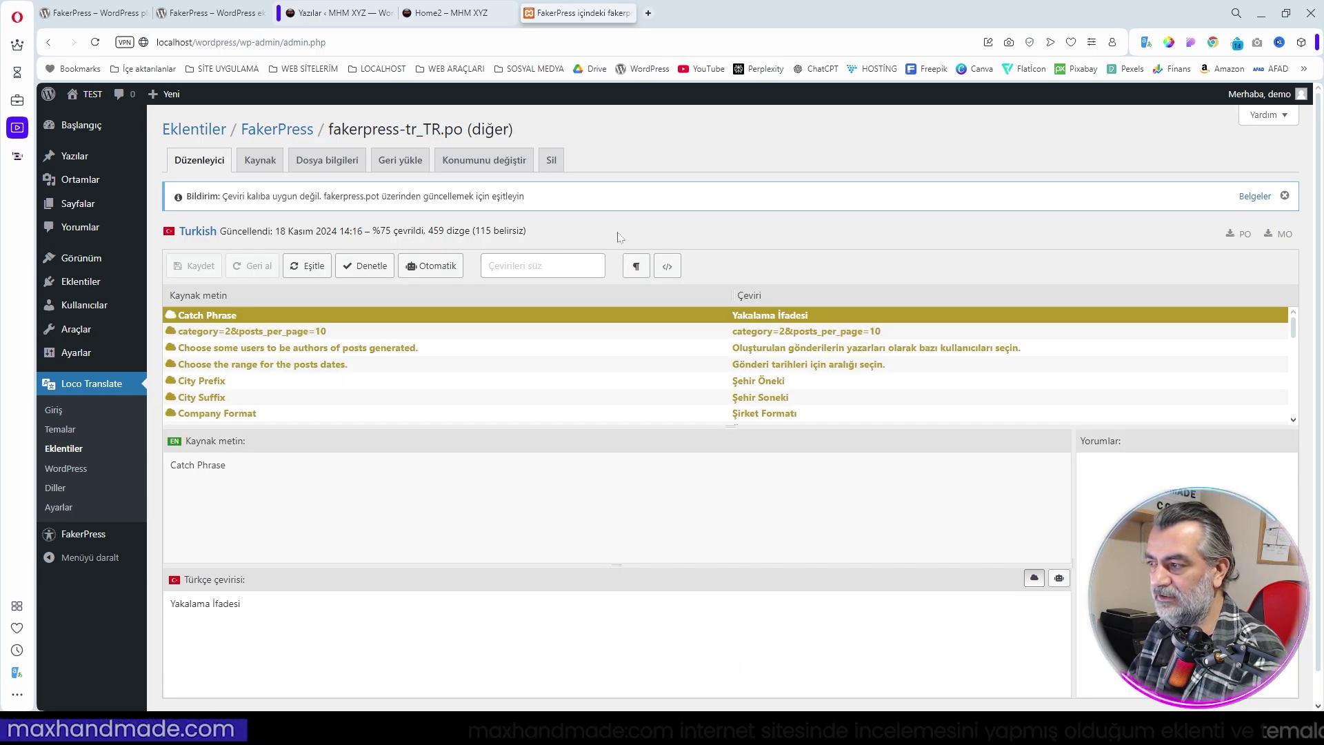
pyautogui.click(308, 266)
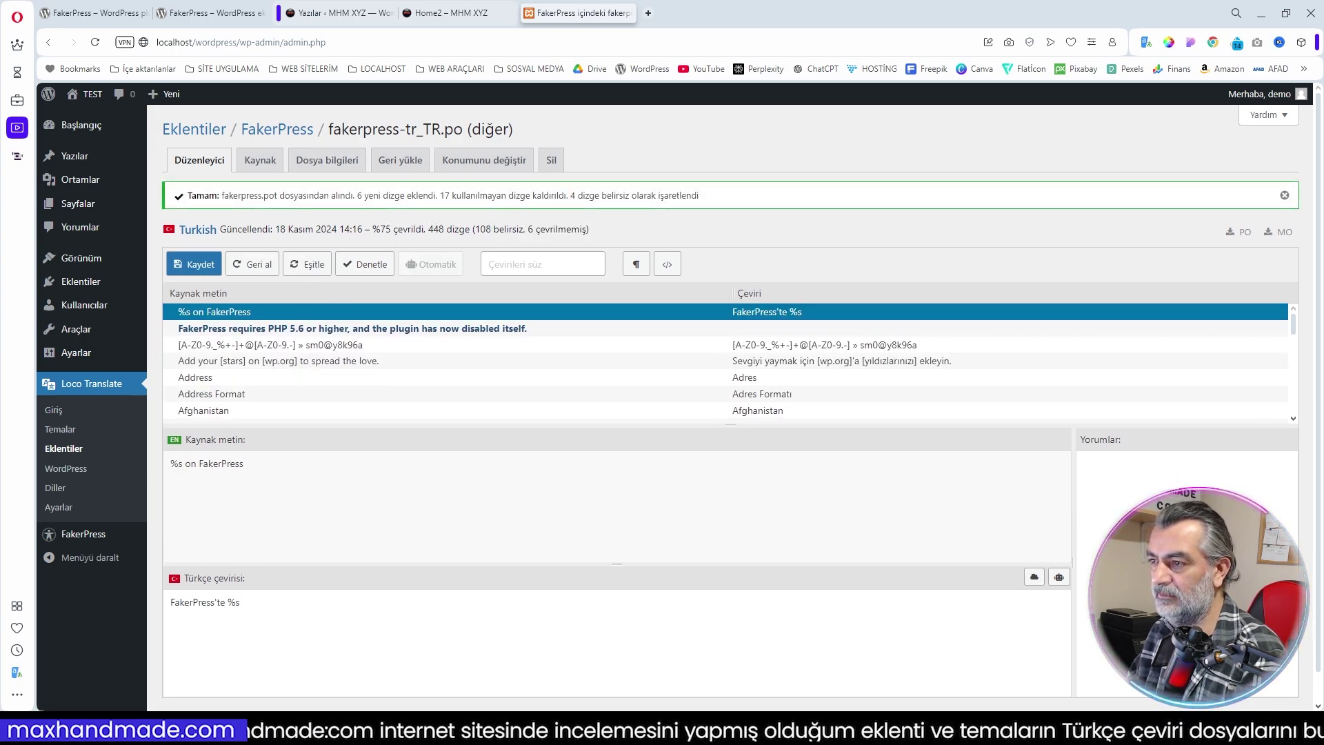
pyautogui.click(202, 265)
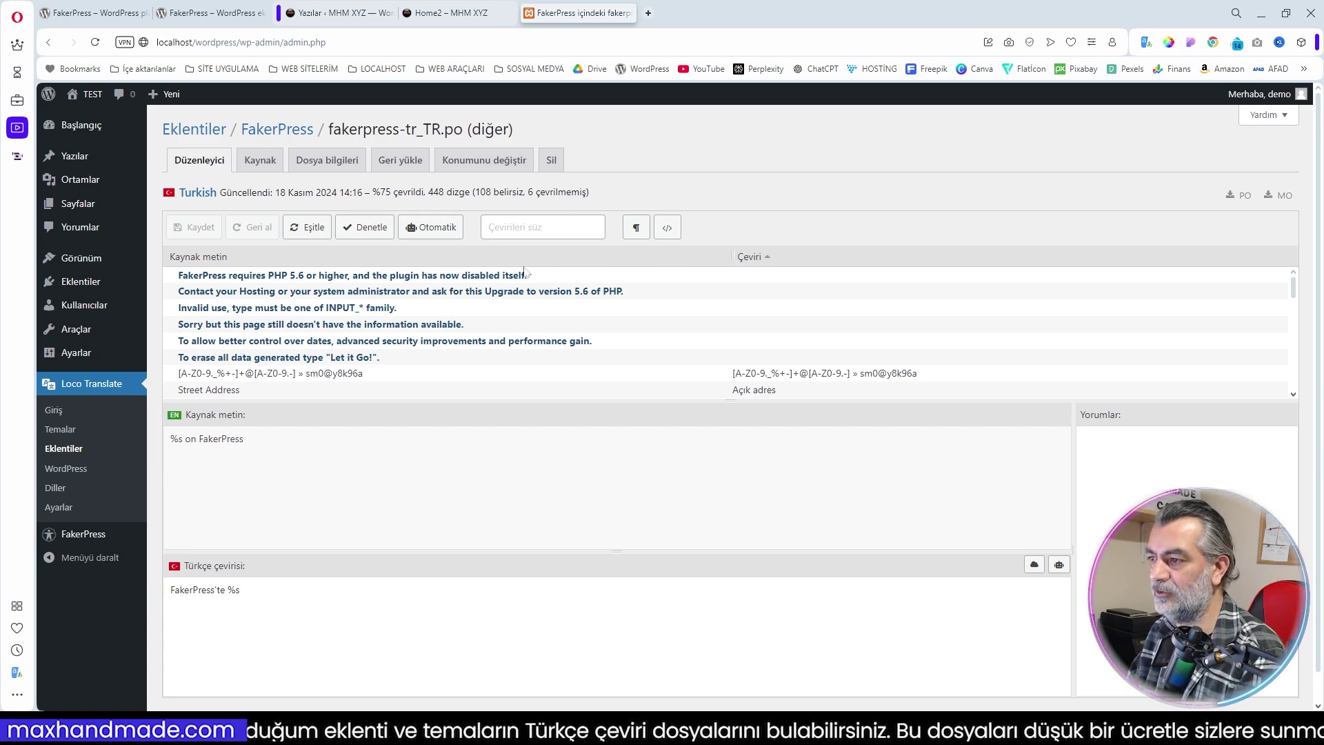
pyautogui.moveTo(93, 535)
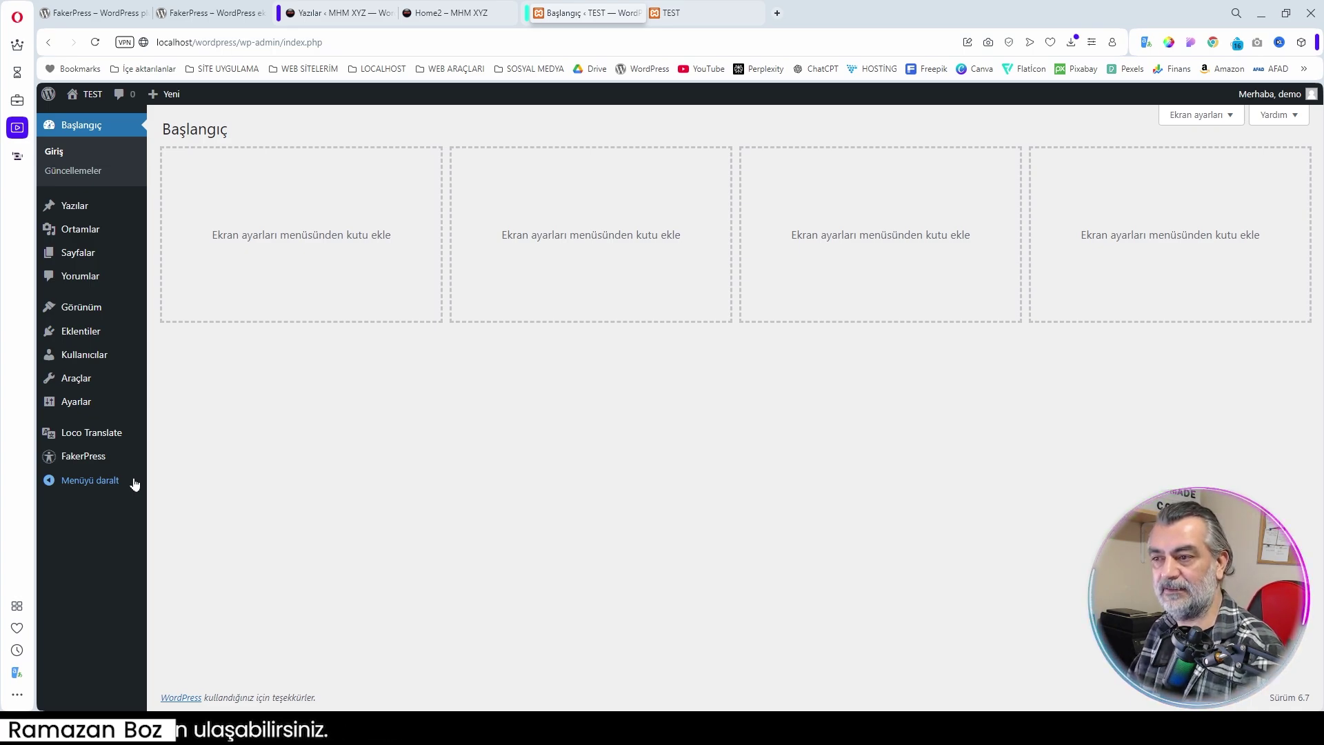
# Open FakerPress's Ayarlar page and highlight the 'Let it Go' phrase in the erase hint
pyautogui.moveTo(91, 460)
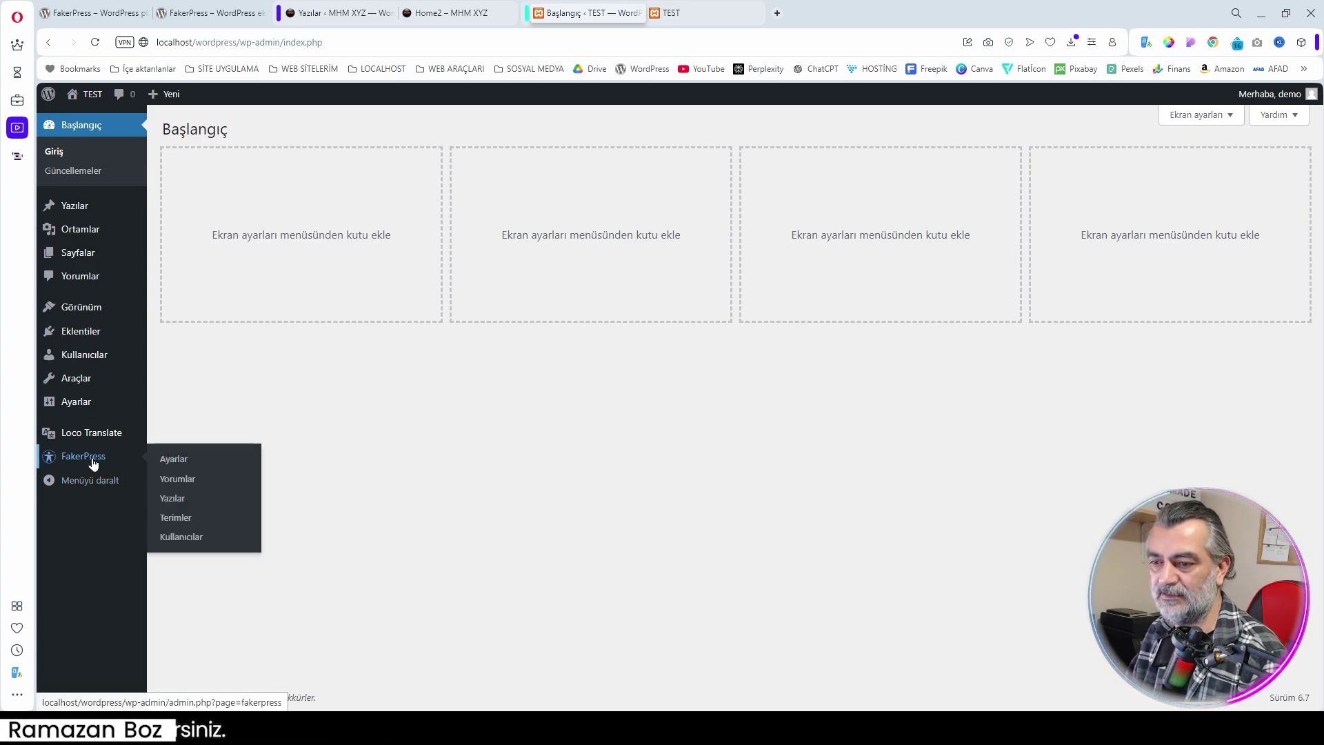
pyautogui.click(176, 469)
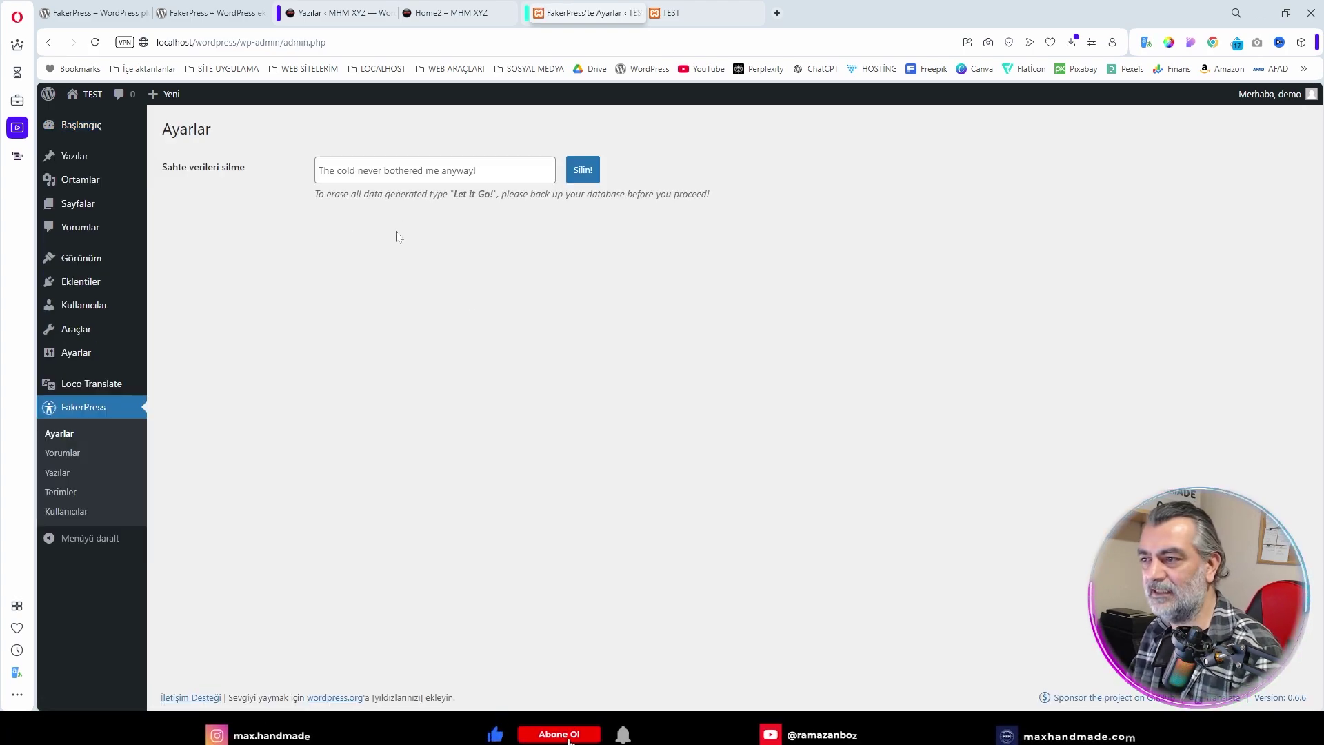
pyautogui.moveTo(491, 195); pyautogui.dragTo(462, 194)
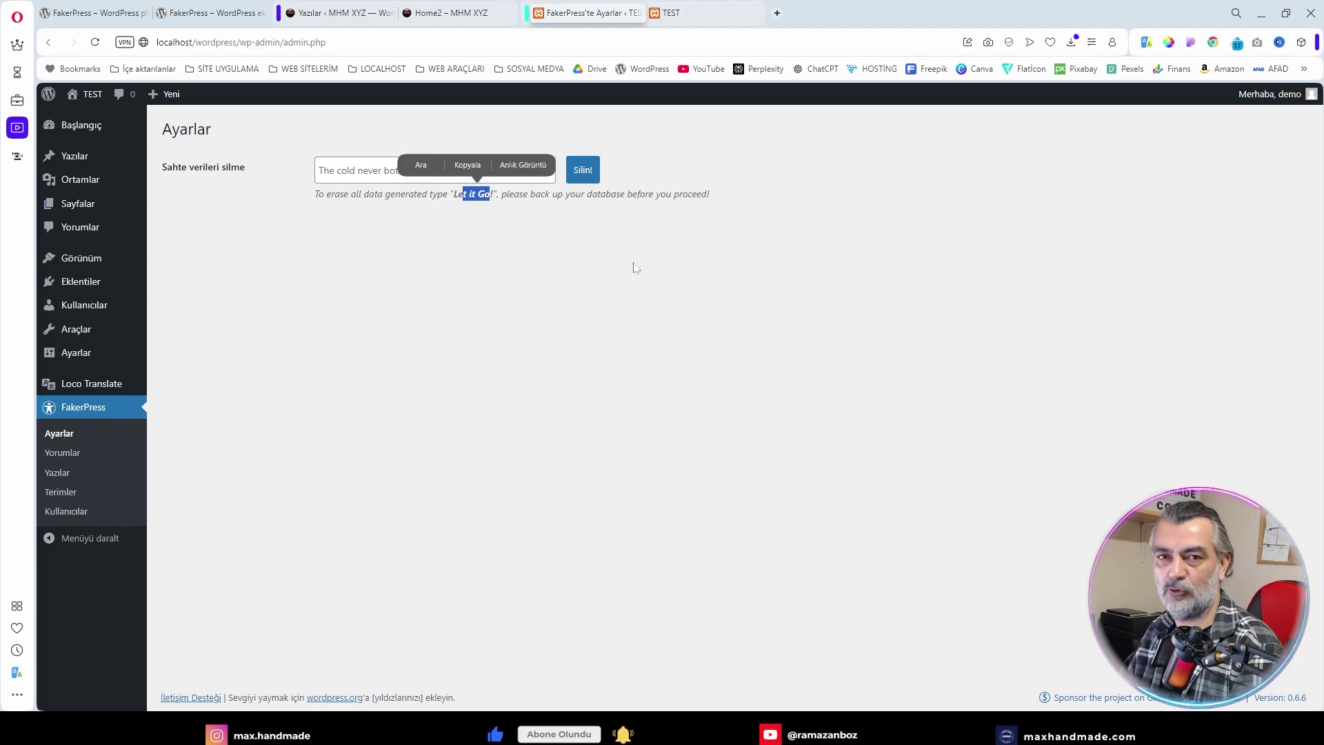
pyautogui.click(443, 387)
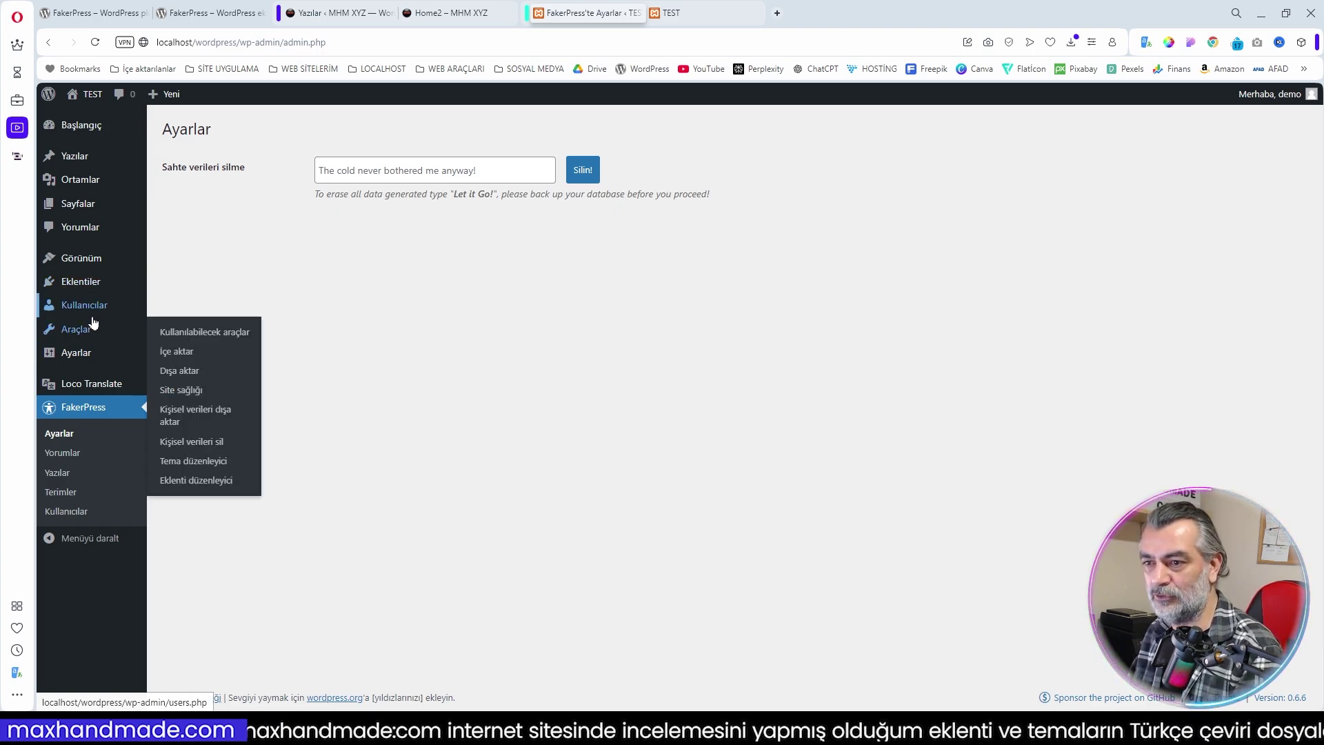
pyautogui.moveTo(98, 308)
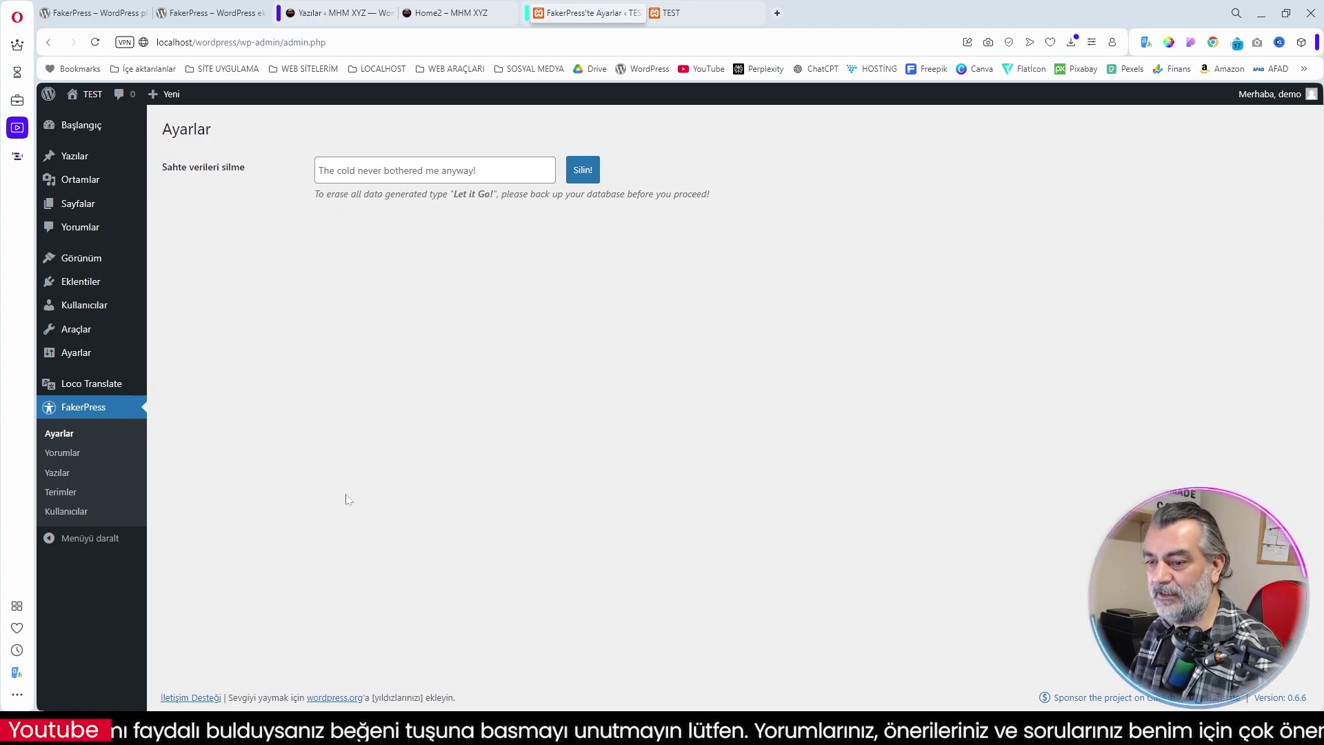
# Open the FakerPress Kullanıcılar generator and set the user quantity to 10
pyautogui.click(89, 519)
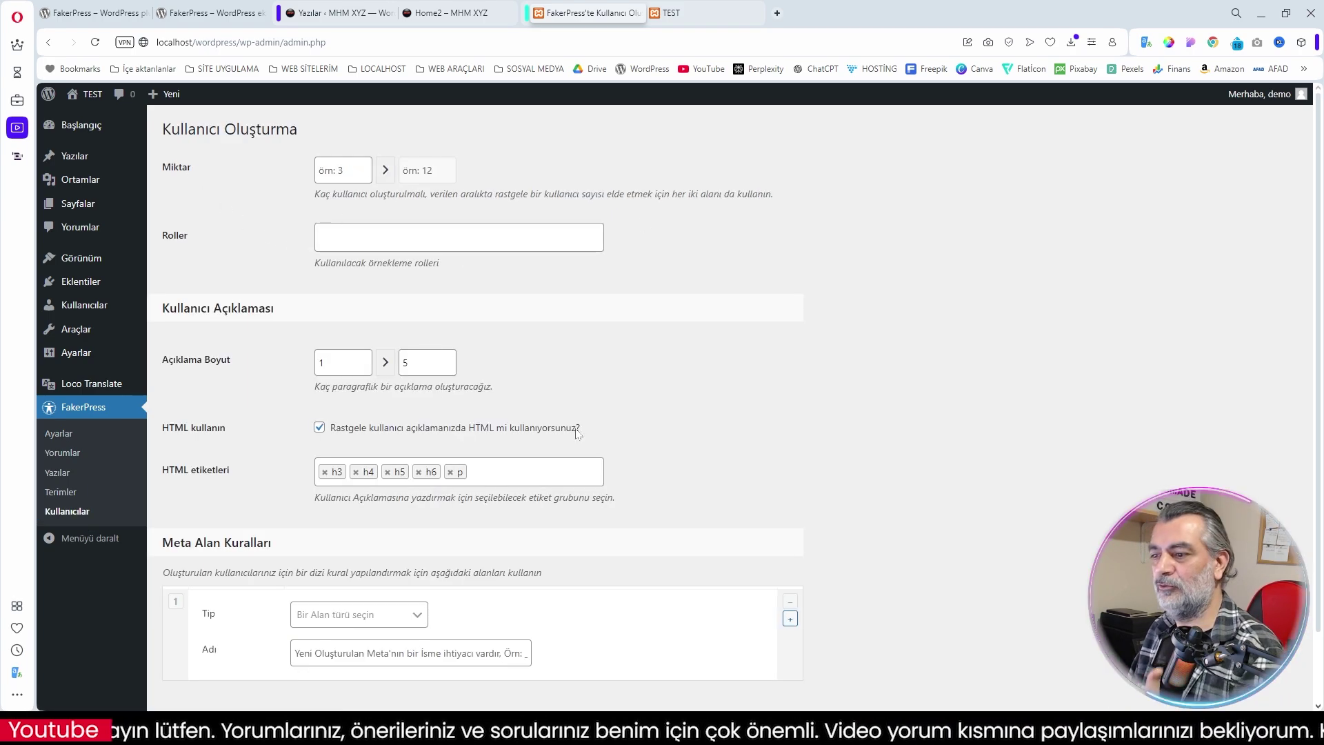
pyautogui.scroll(-1, 693, 381)
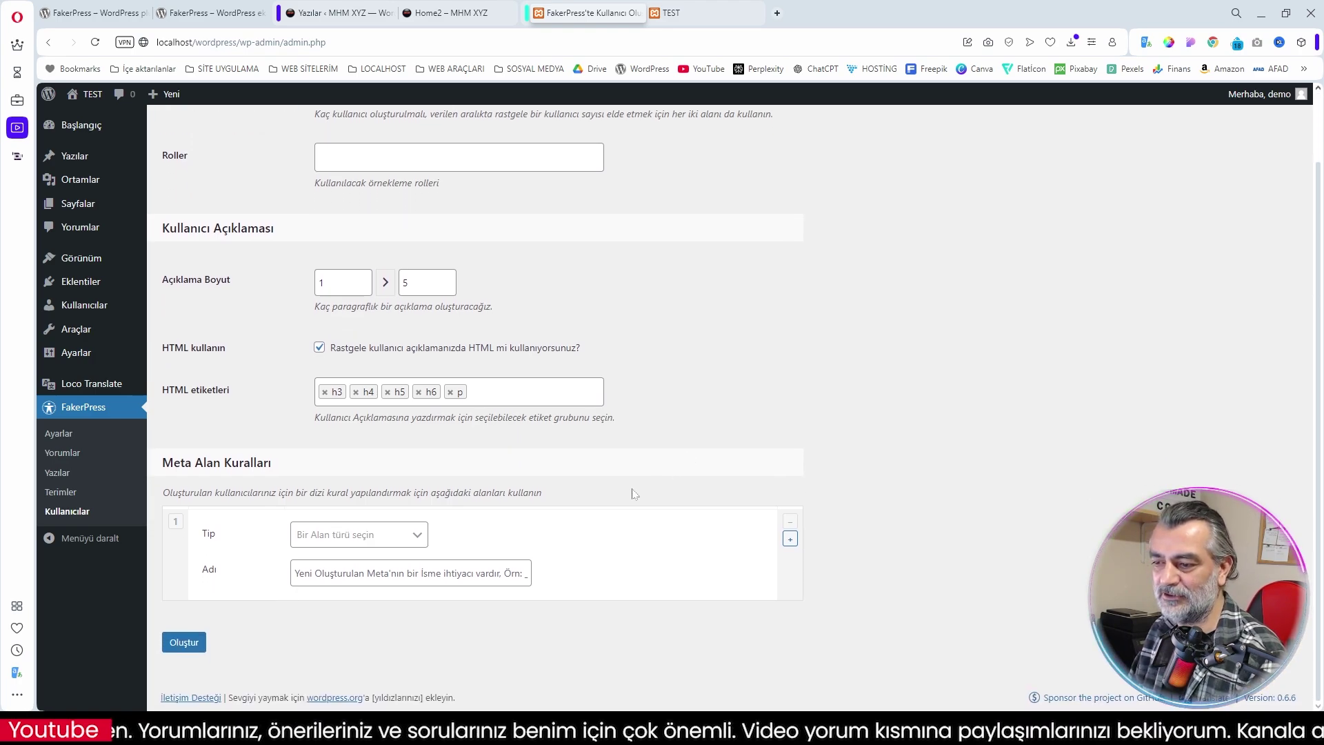
pyautogui.scroll(1, 633, 493)
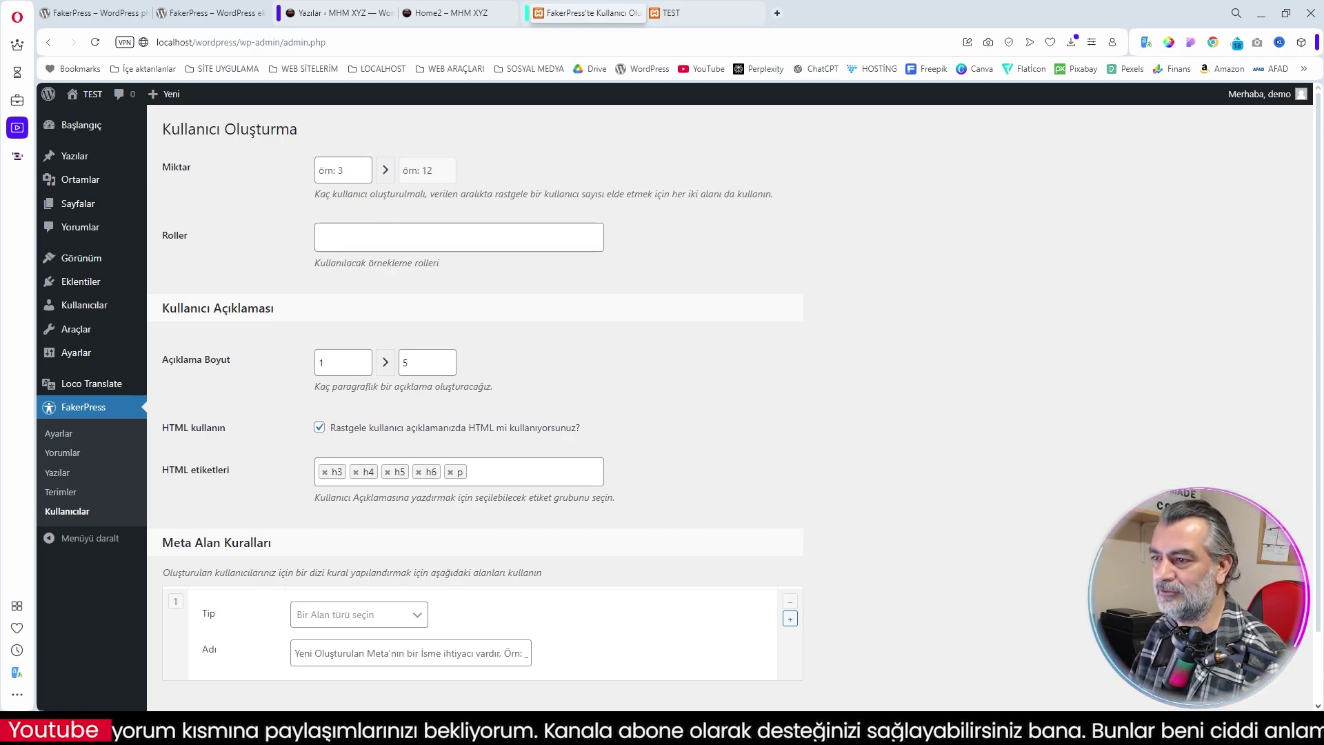
pyautogui.moveTo(314, 194); pyautogui.dragTo(775, 202)
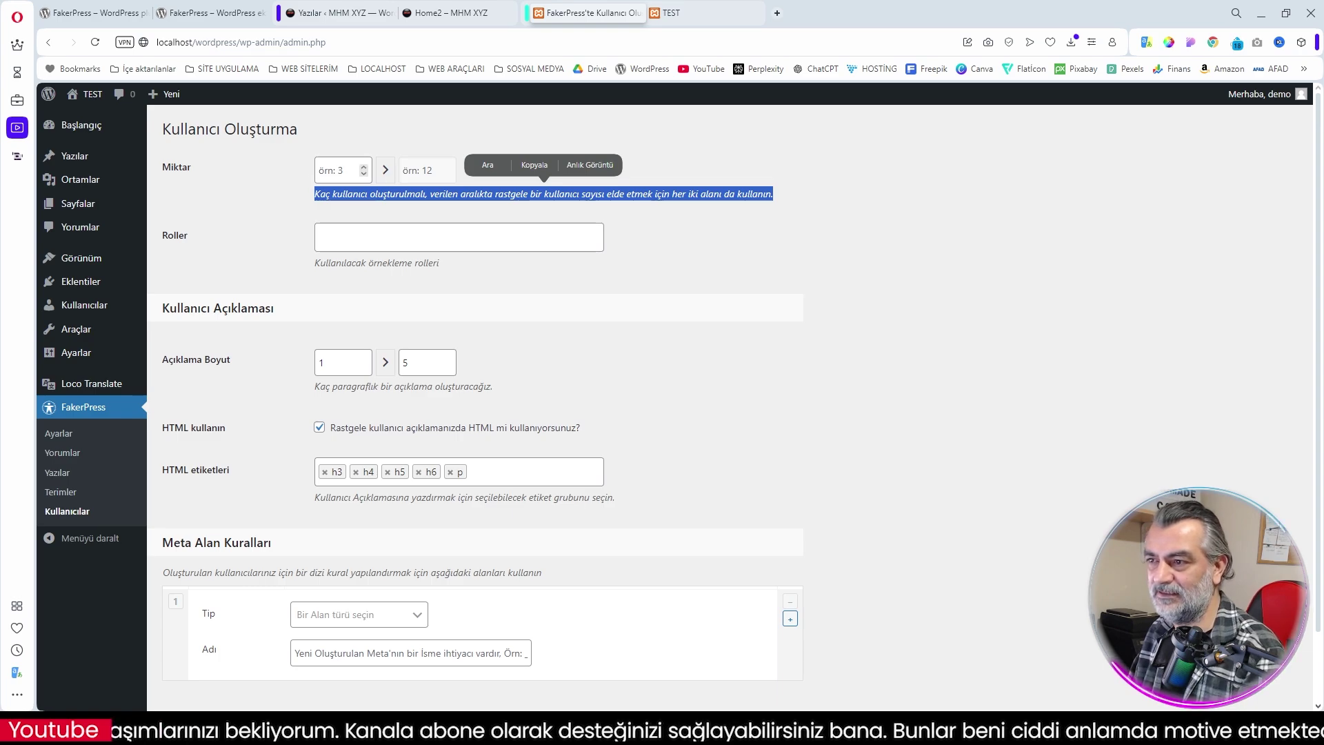
pyautogui.click(343, 170)
pyautogui.write('10')
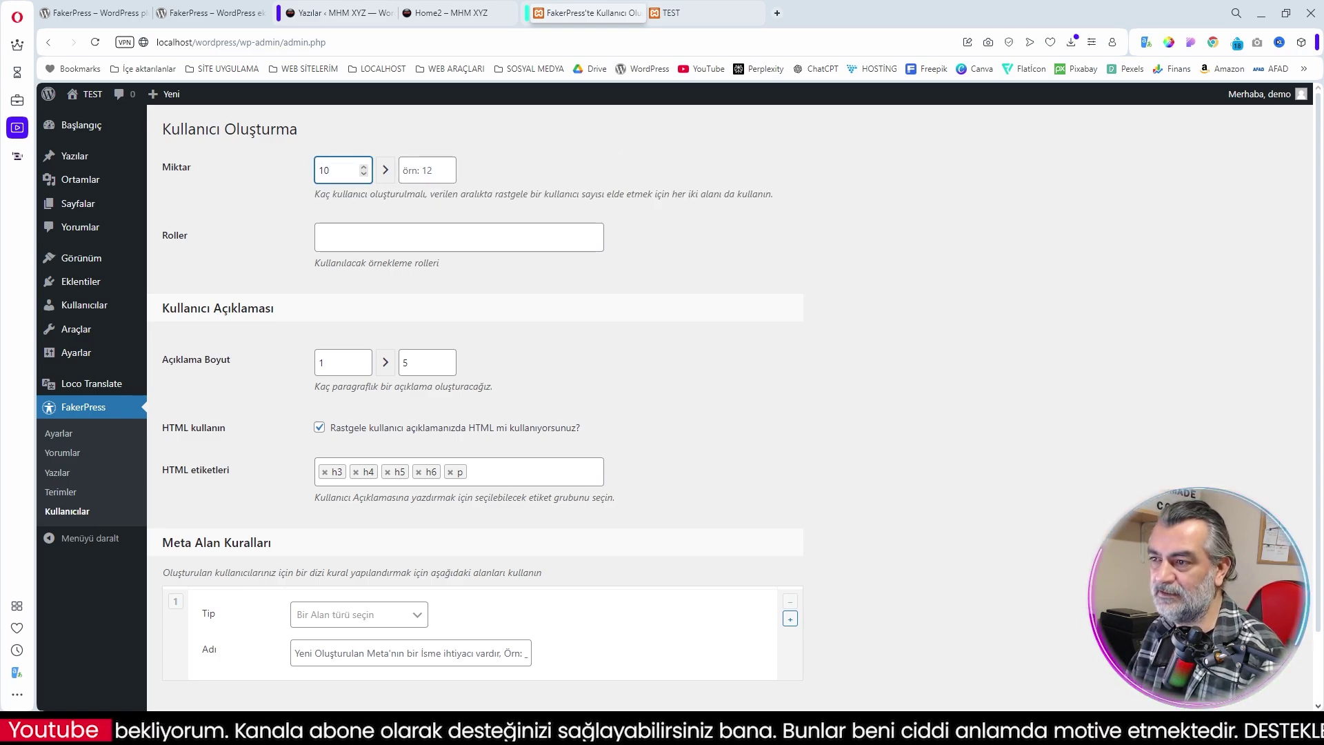
pyautogui.click(443, 166)
pyautogui.write('20')
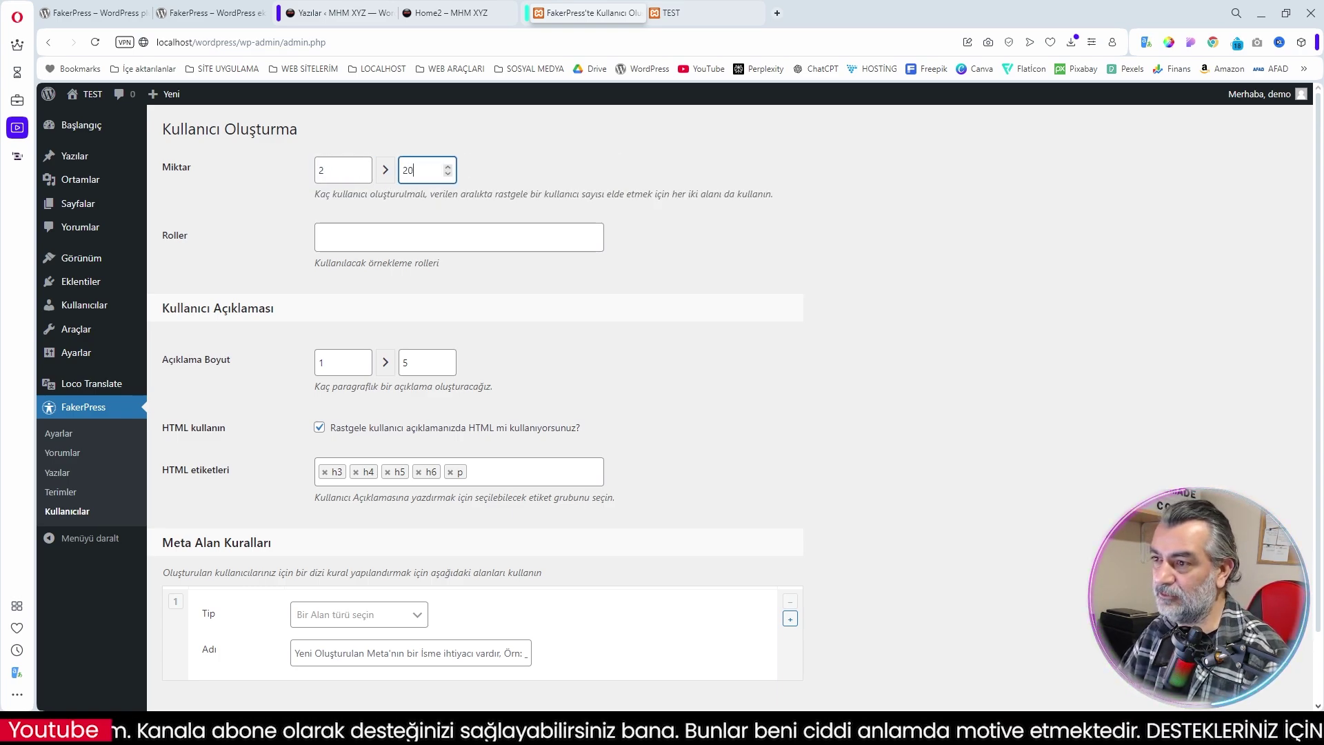
pyautogui.moveTo(332, 171); pyautogui.dragTo(295, 174)
pyautogui.write('10')
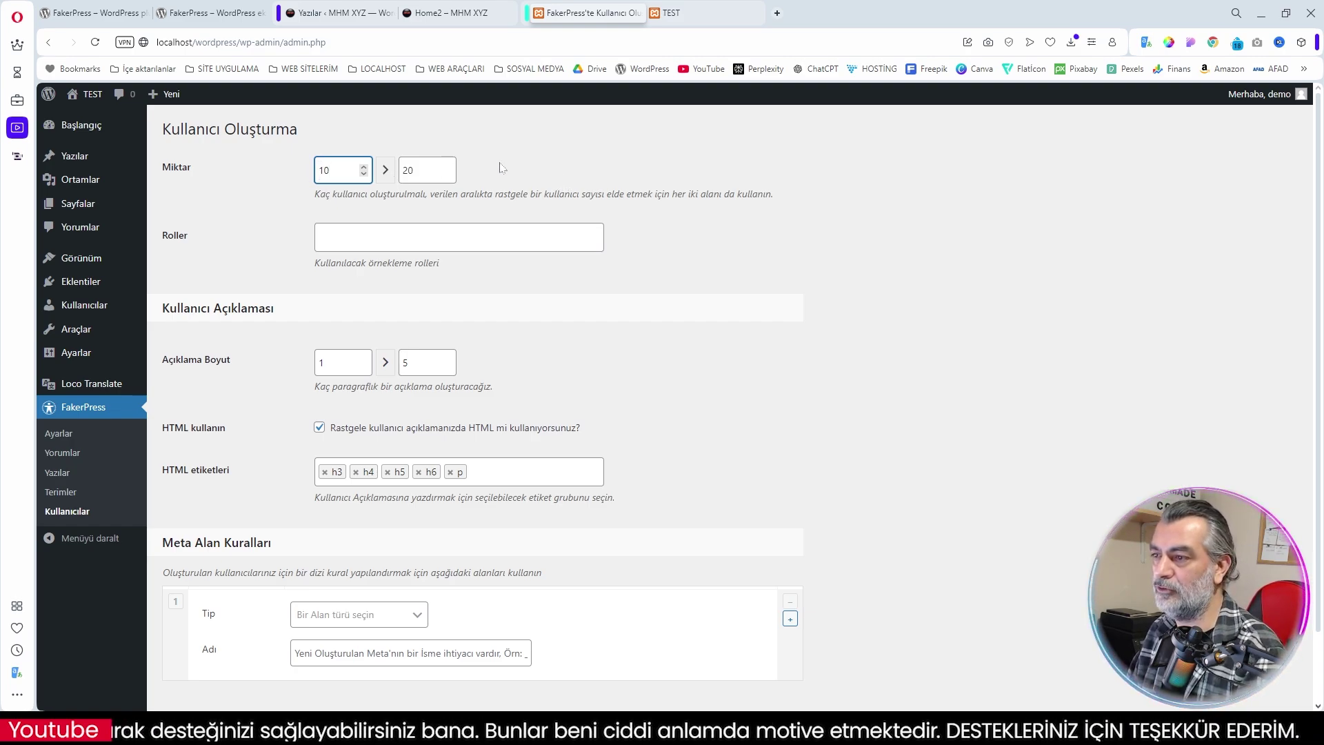
pyautogui.press('Tab')
pyautogui.press('BackSpace')
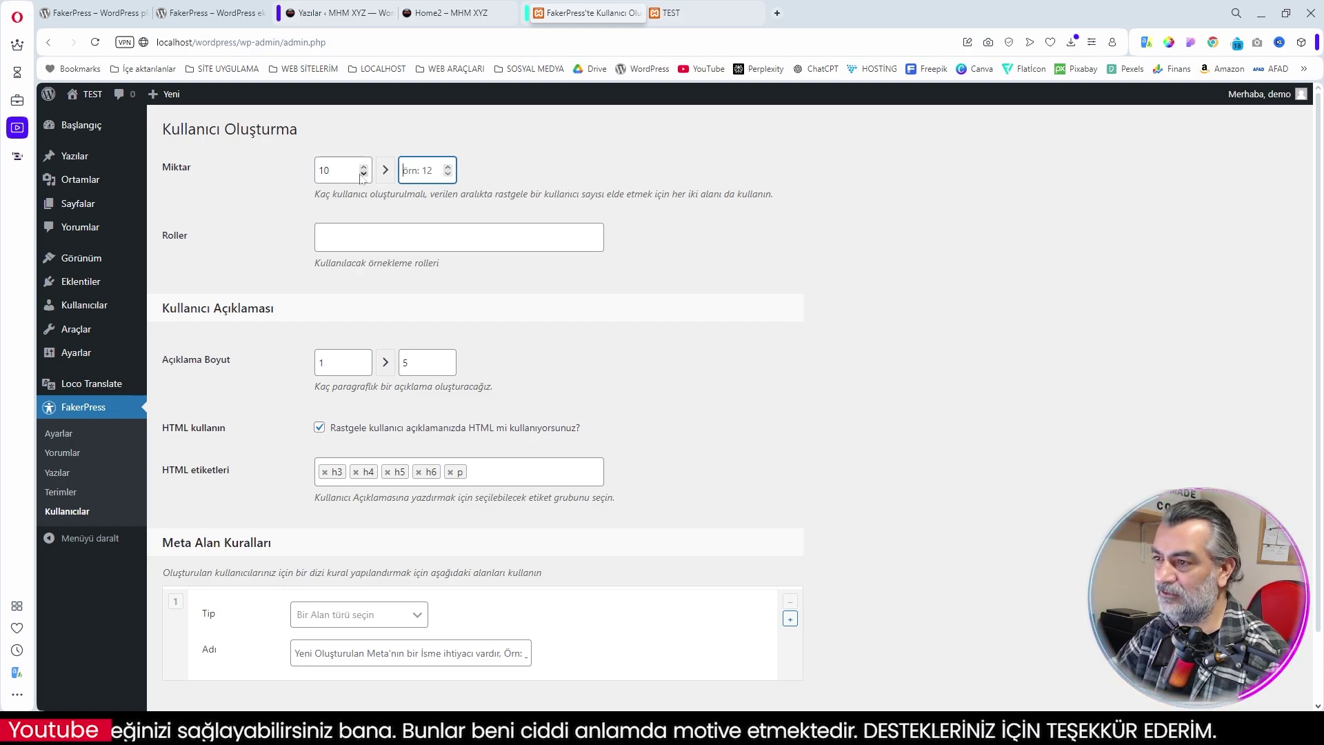
# Add Editor, Author, Subscriber, Contributor and Translator roles and set description size maximum to 3
pyautogui.click(393, 242)
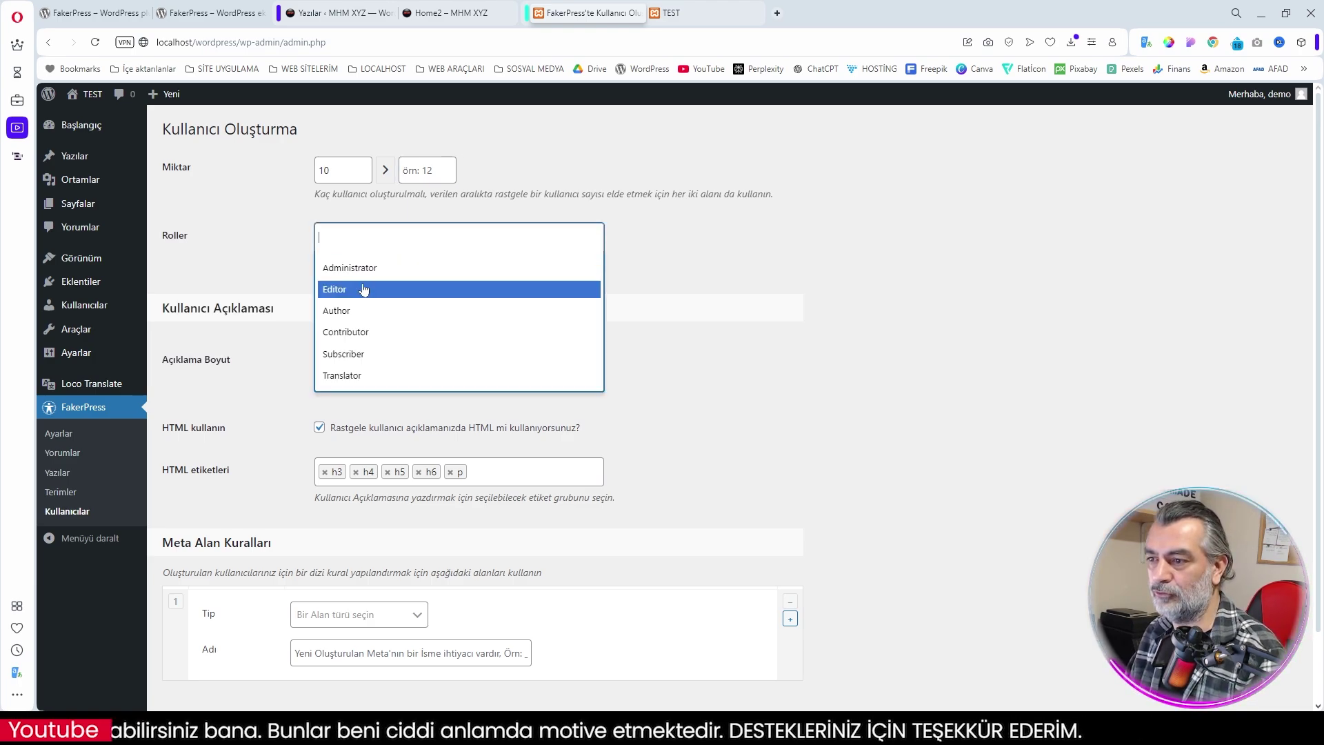
pyautogui.click(390, 290)
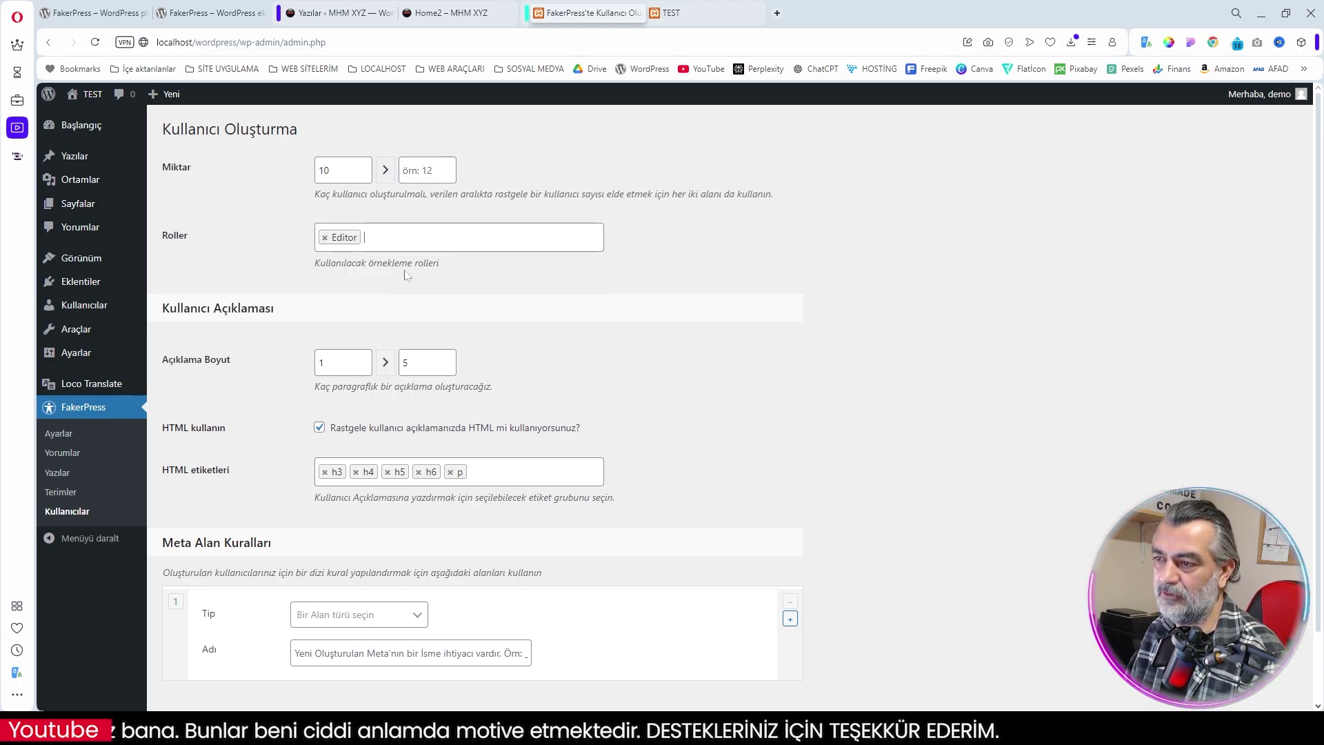
pyautogui.click(426, 243)
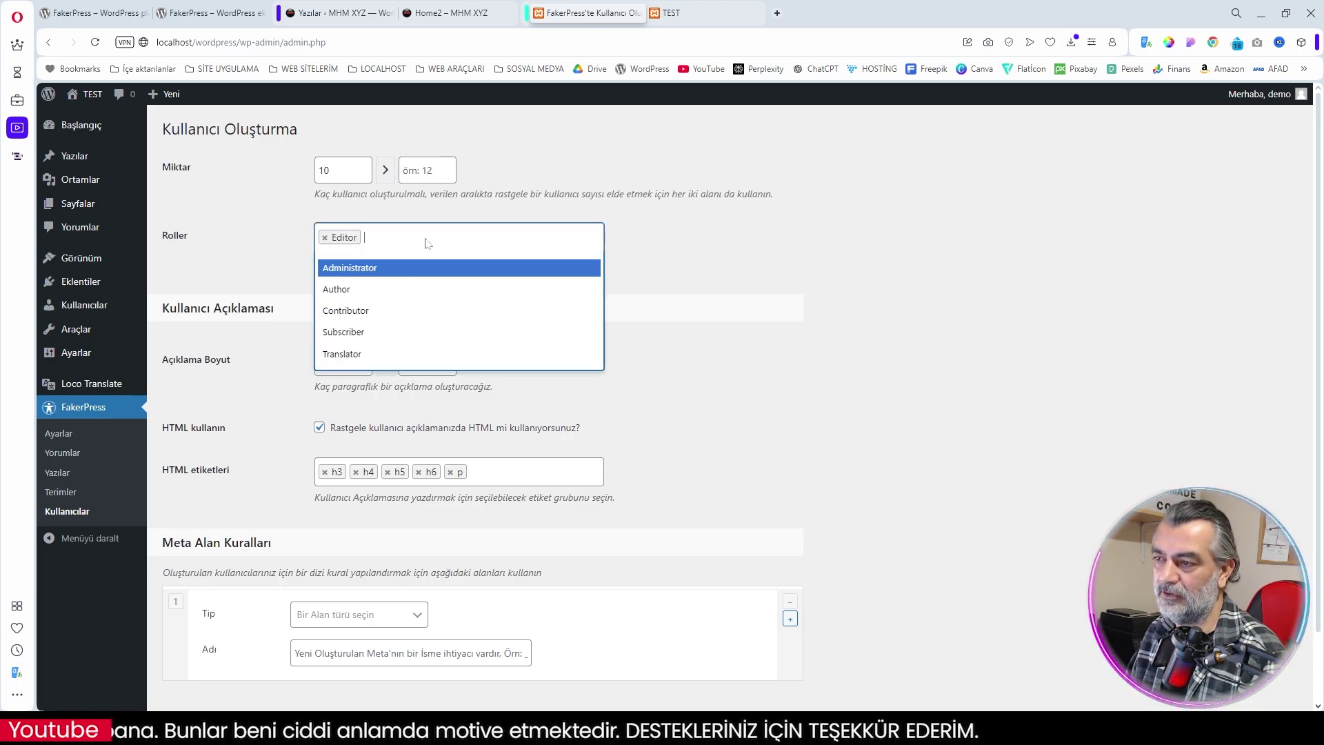
pyautogui.click(378, 289)
pyautogui.click(455, 238)
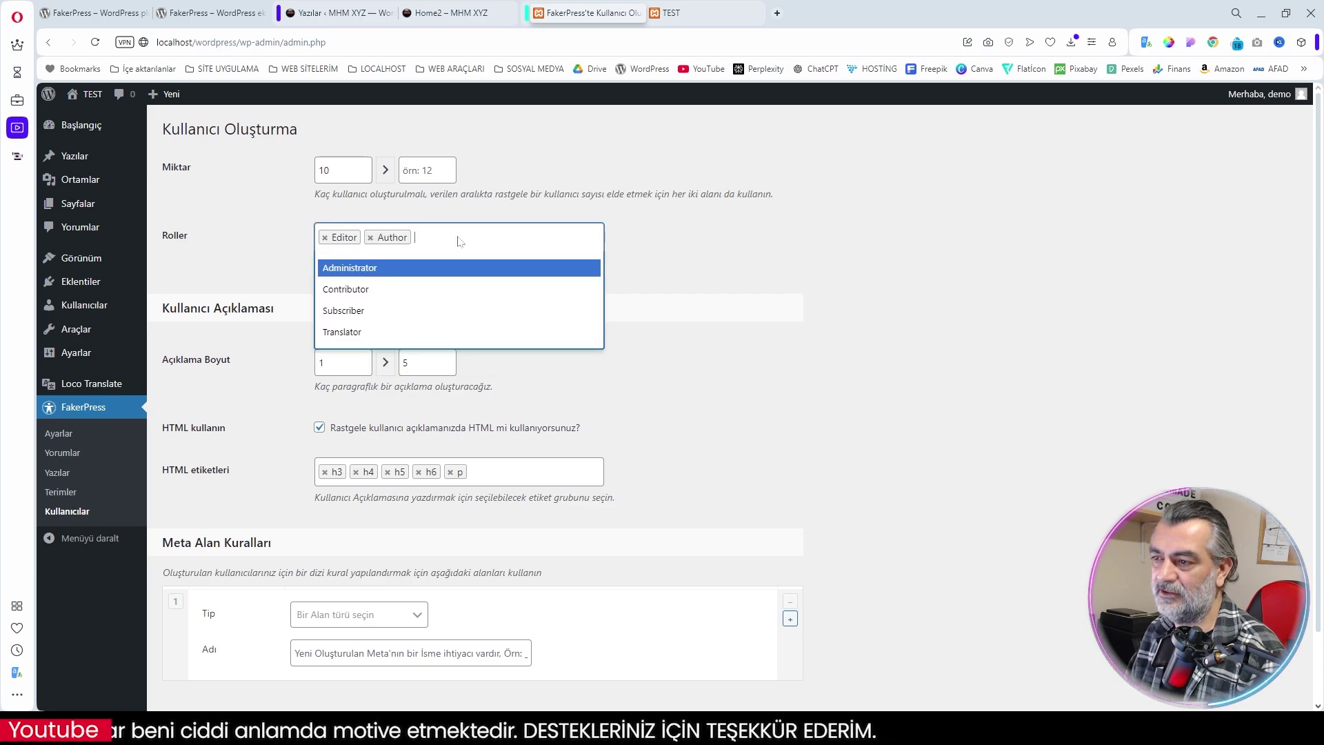
pyautogui.click(400, 312)
pyautogui.click(491, 242)
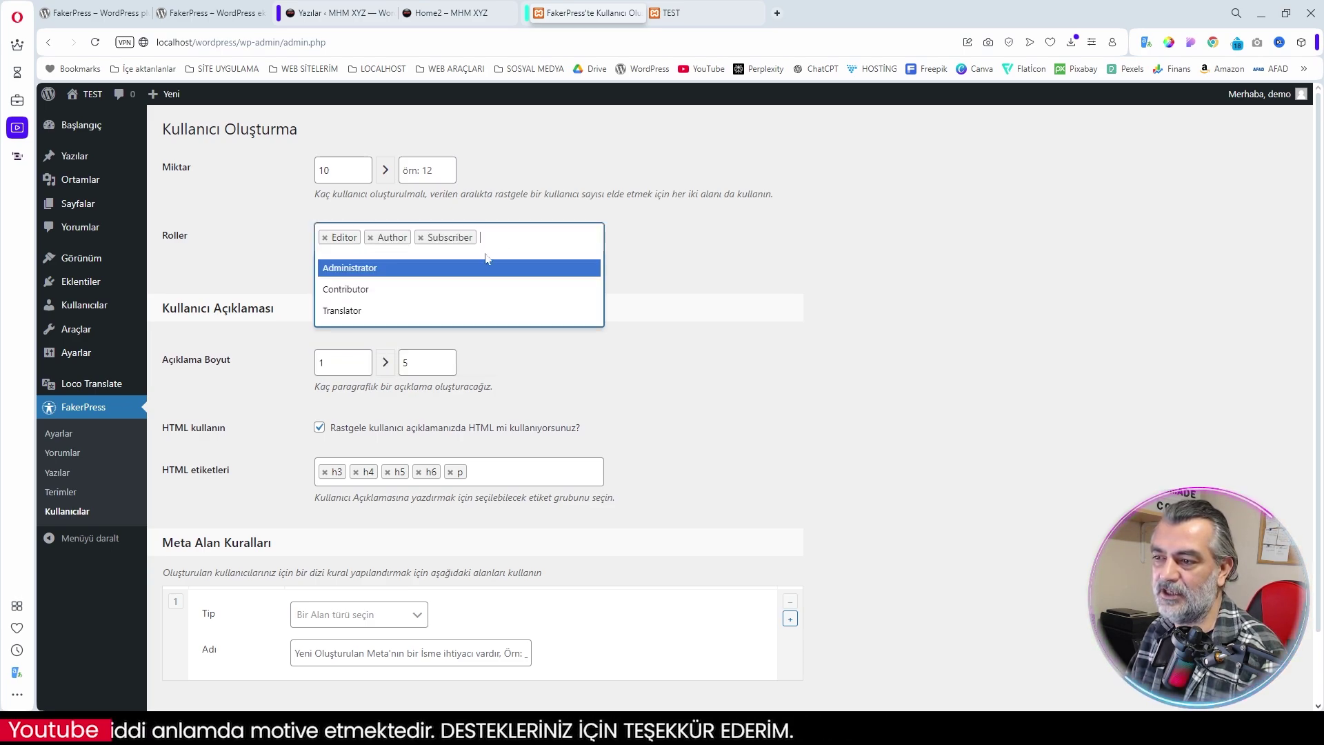
pyautogui.click(360, 289)
pyautogui.click(579, 240)
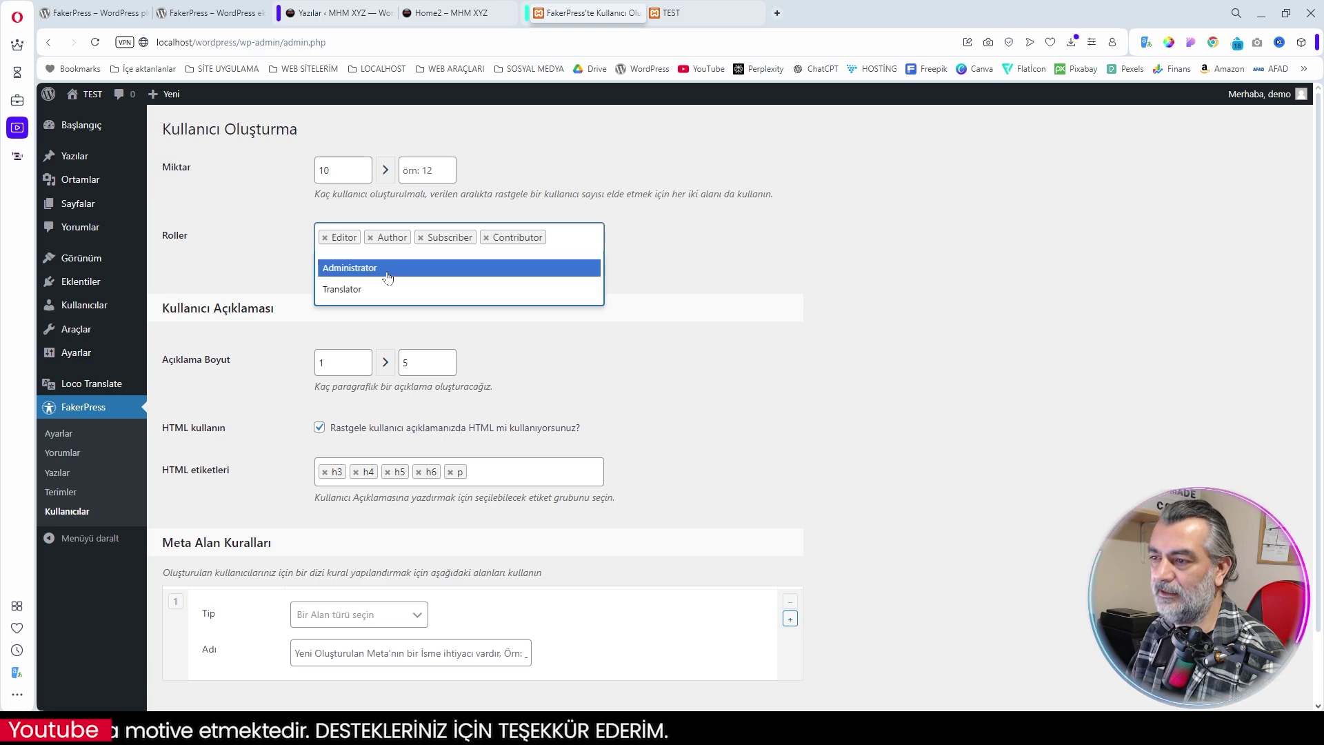
pyautogui.click(360, 290)
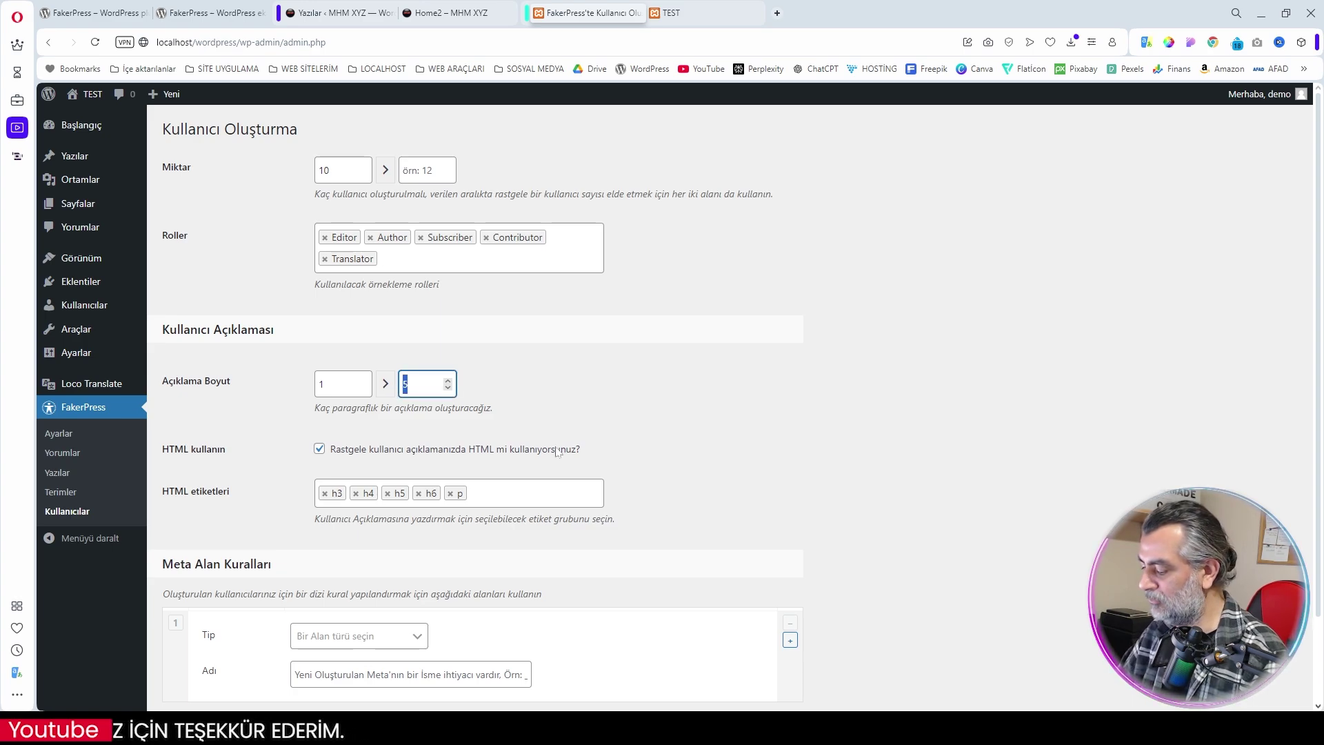
pyautogui.write('3')
pyautogui.click(553, 407)
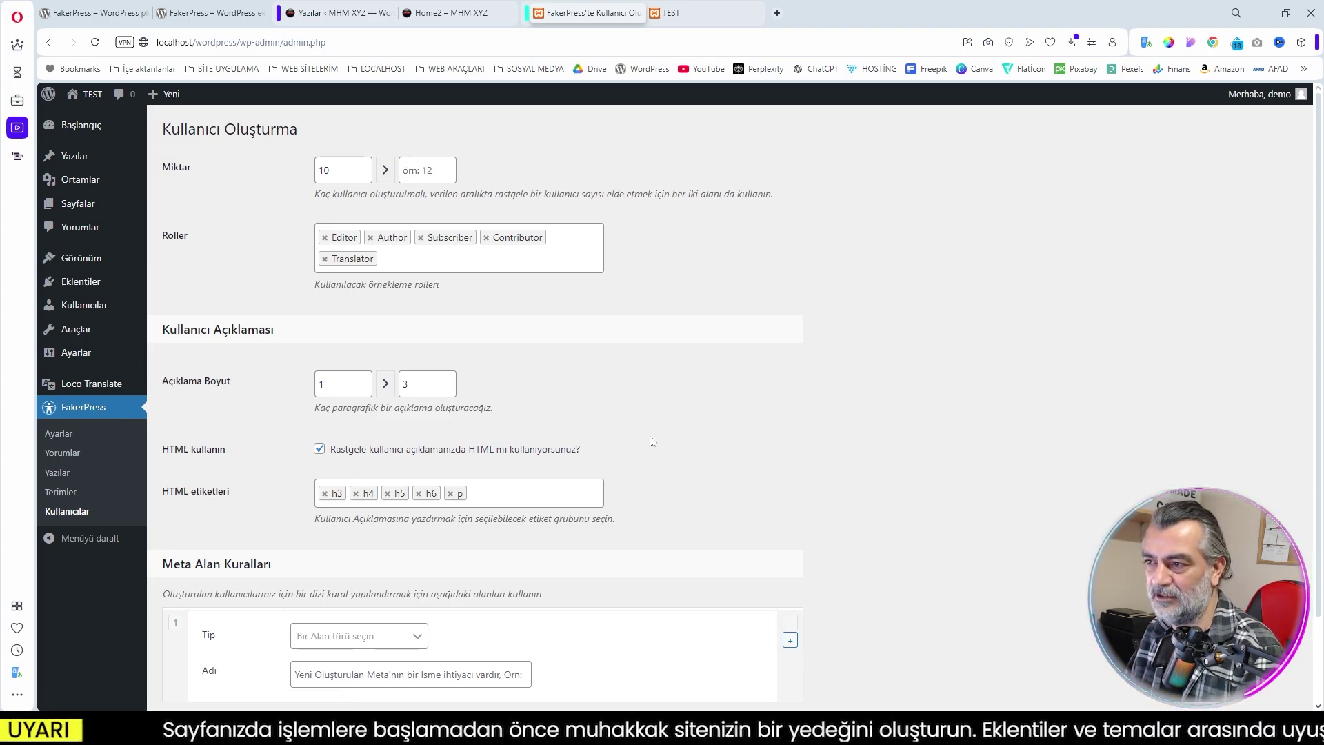
# Set the user meta field type to Numara
pyautogui.scroll(-2, 624, 438)
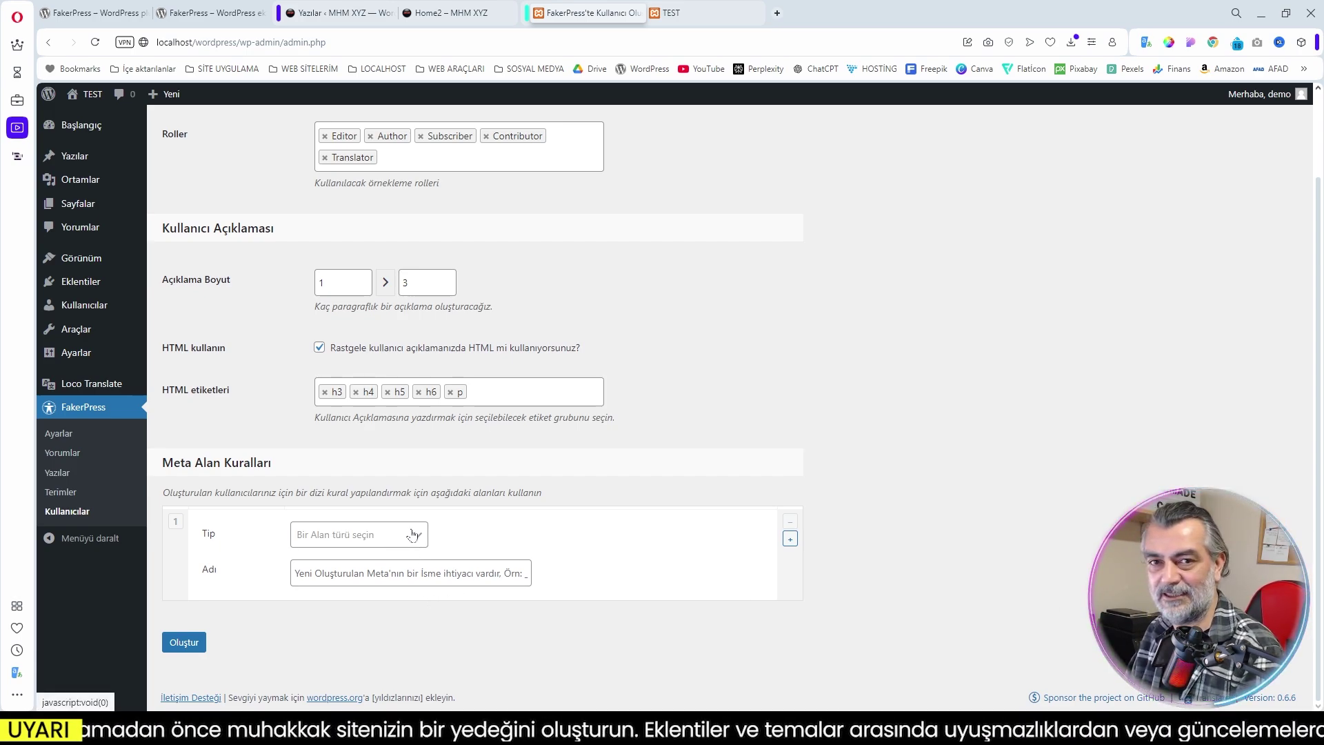
pyautogui.click(400, 543)
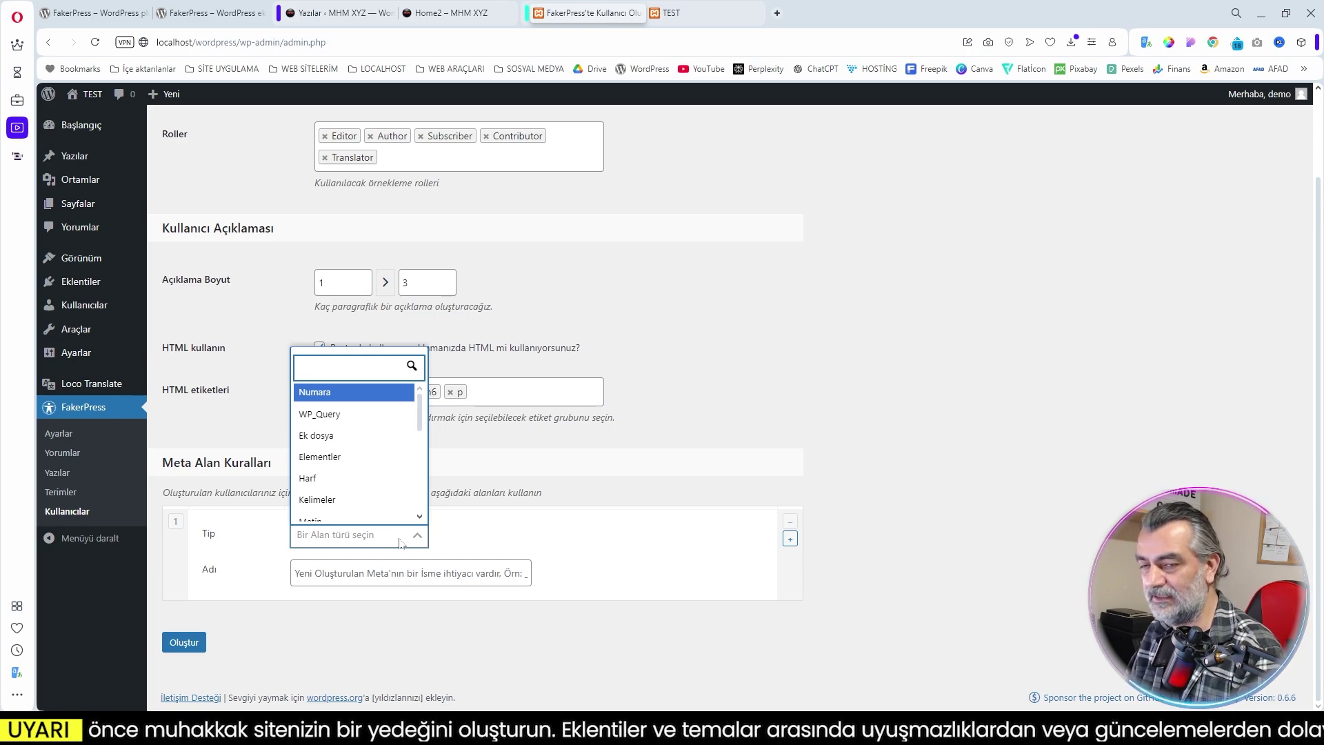
pyautogui.scroll(-3, 364, 421)
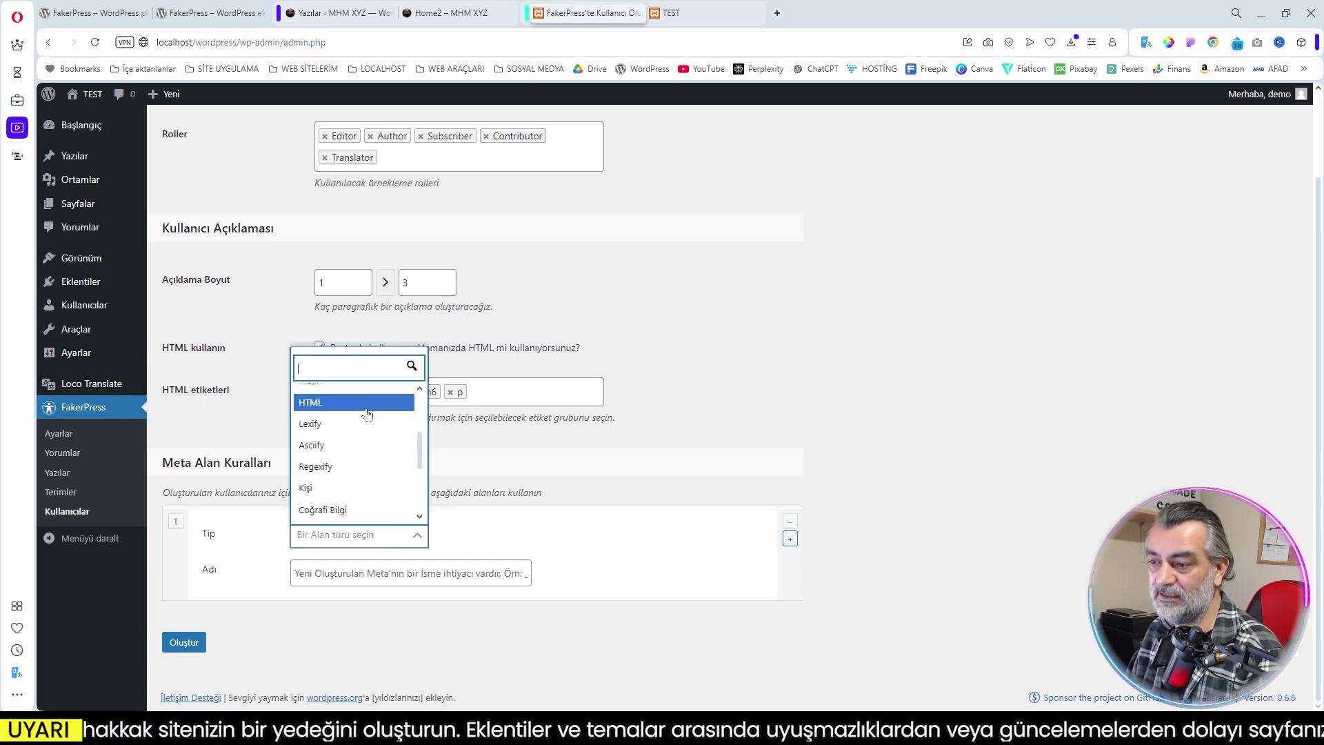
pyautogui.scroll(1, 364, 425)
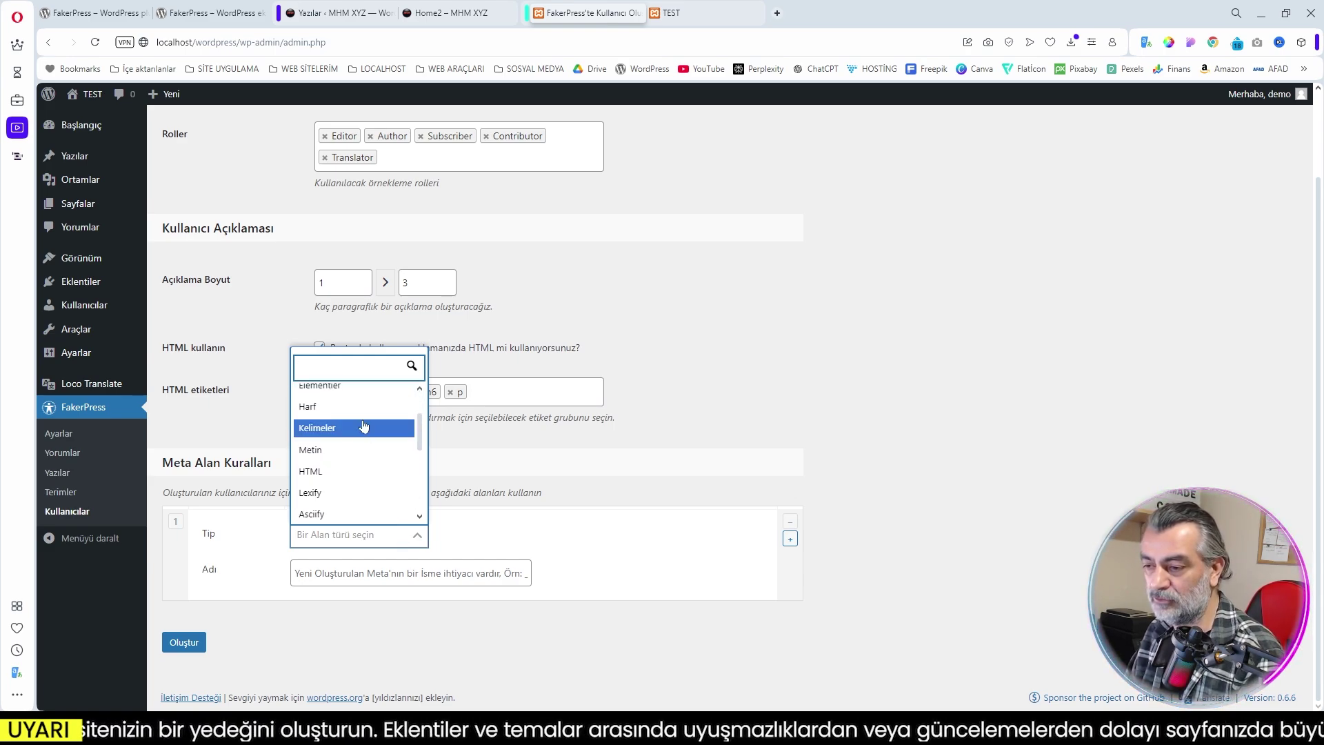
pyautogui.scroll(2, 364, 424)
pyautogui.scroll(-3, 363, 423)
pyautogui.scroll(3, 363, 424)
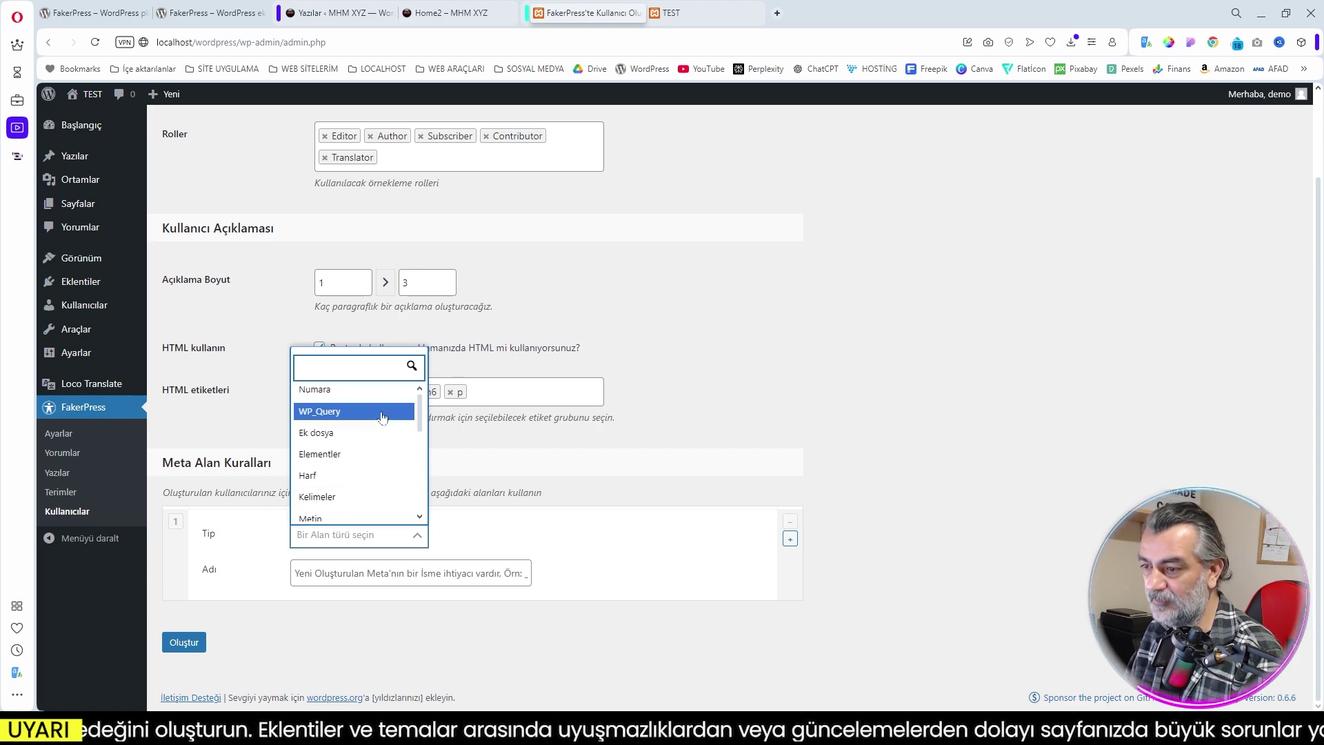
pyautogui.click(358, 389)
# Name the meta field telefon, set its range minimum to 9, and generate the users
pyautogui.click(295, 573)
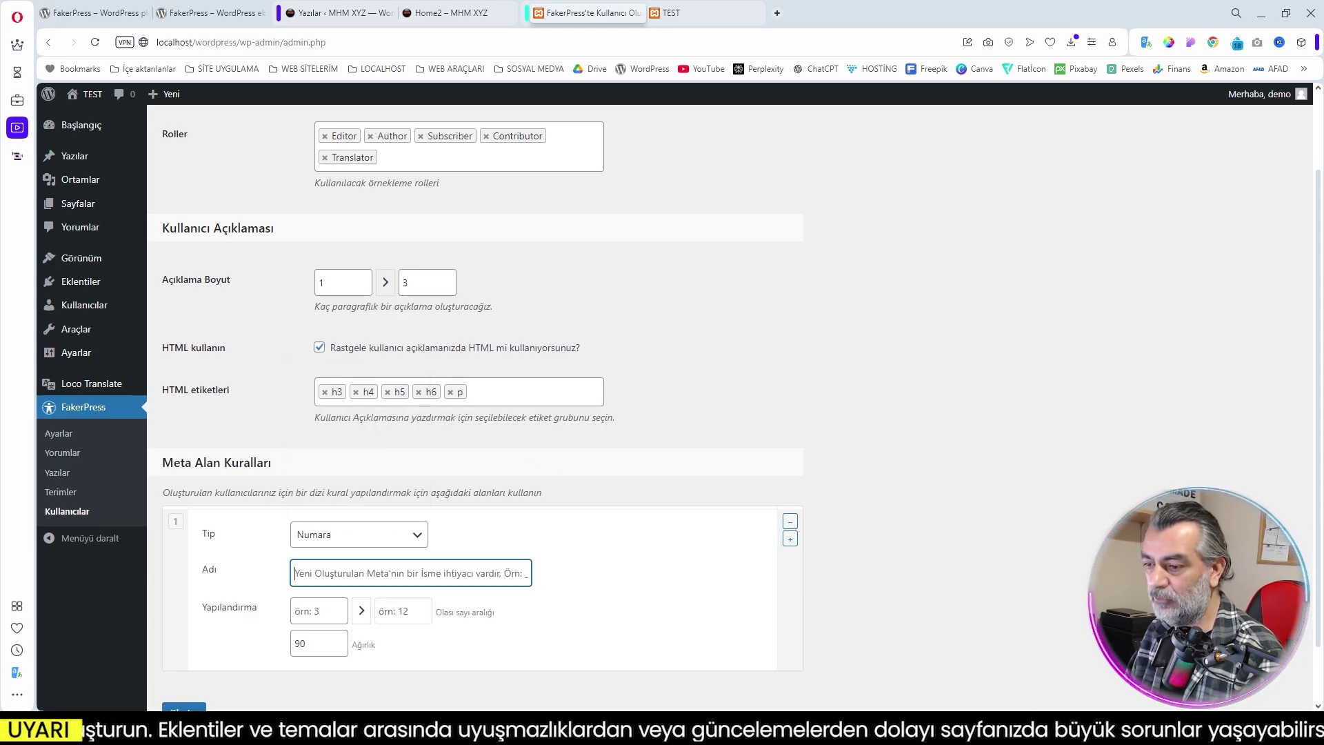
pyautogui.write('telefon')
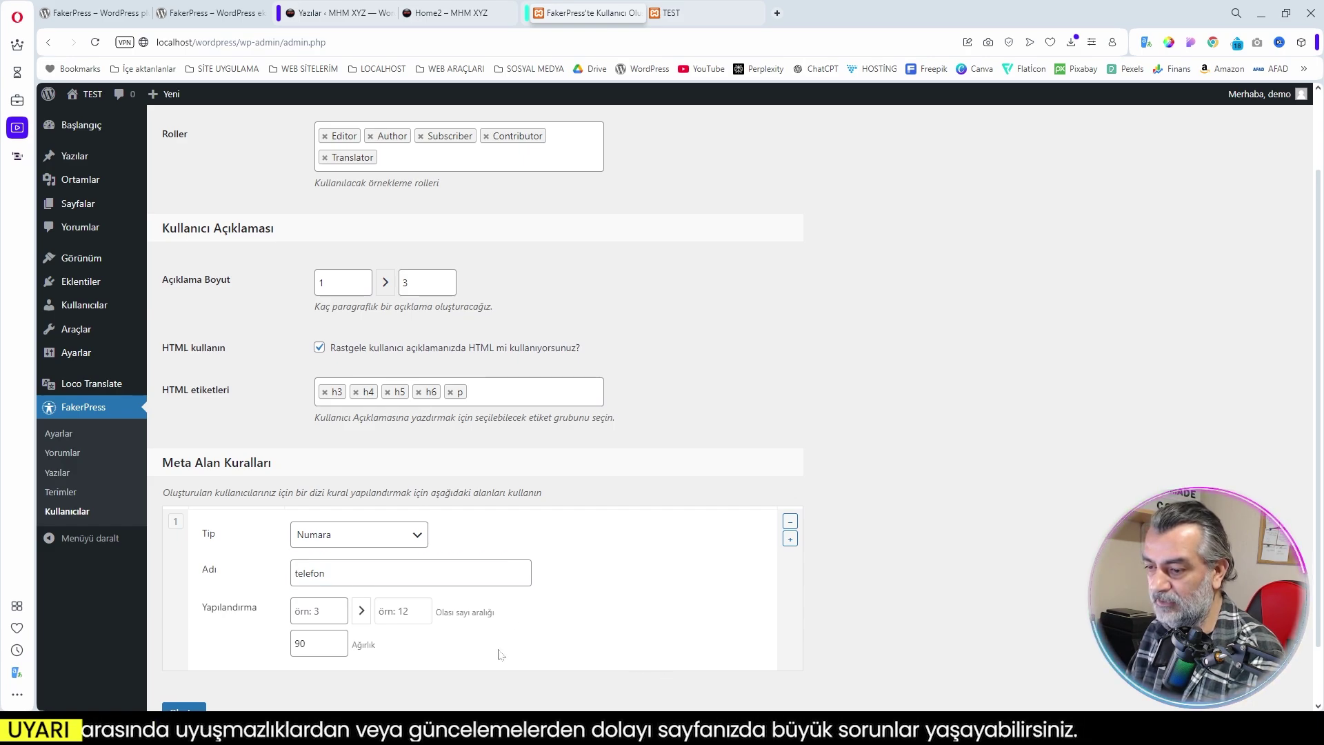
pyautogui.click(317, 611)
pyautogui.write('9')
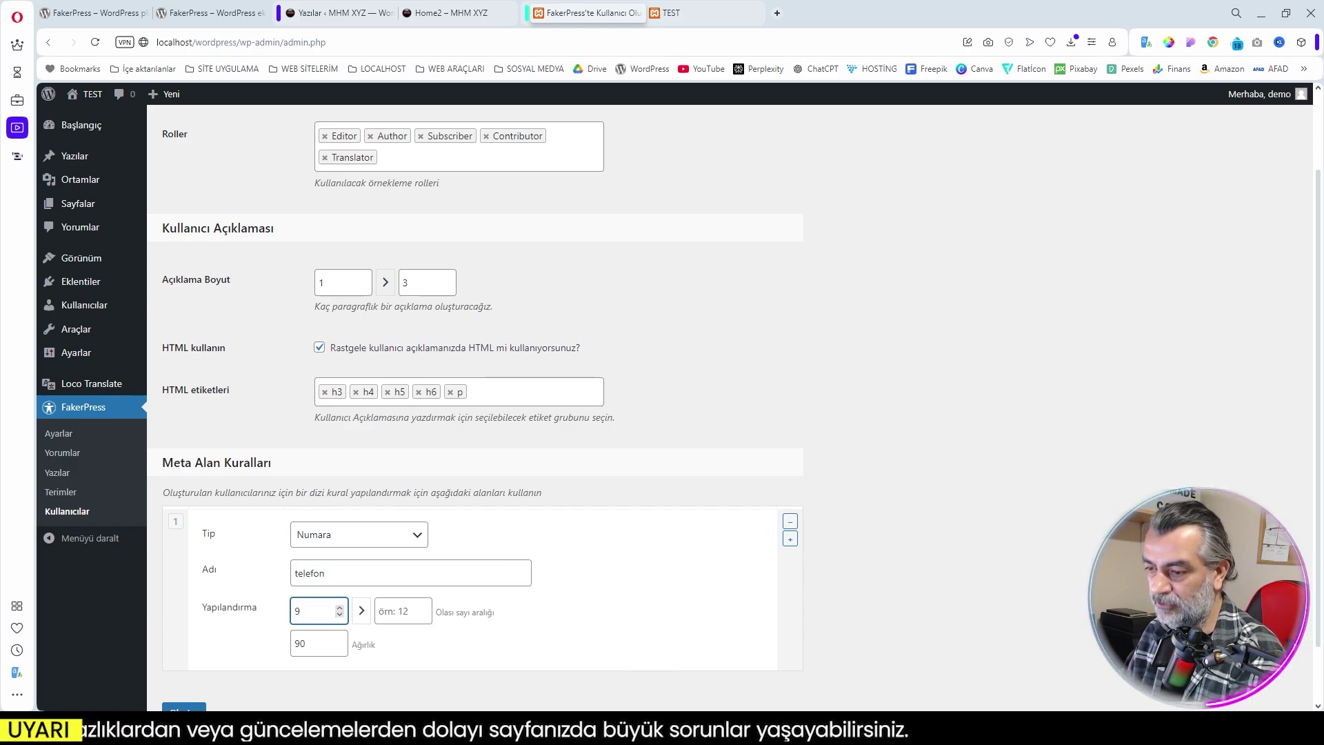
pyautogui.click(534, 676)
pyautogui.scroll(-1, 534, 676)
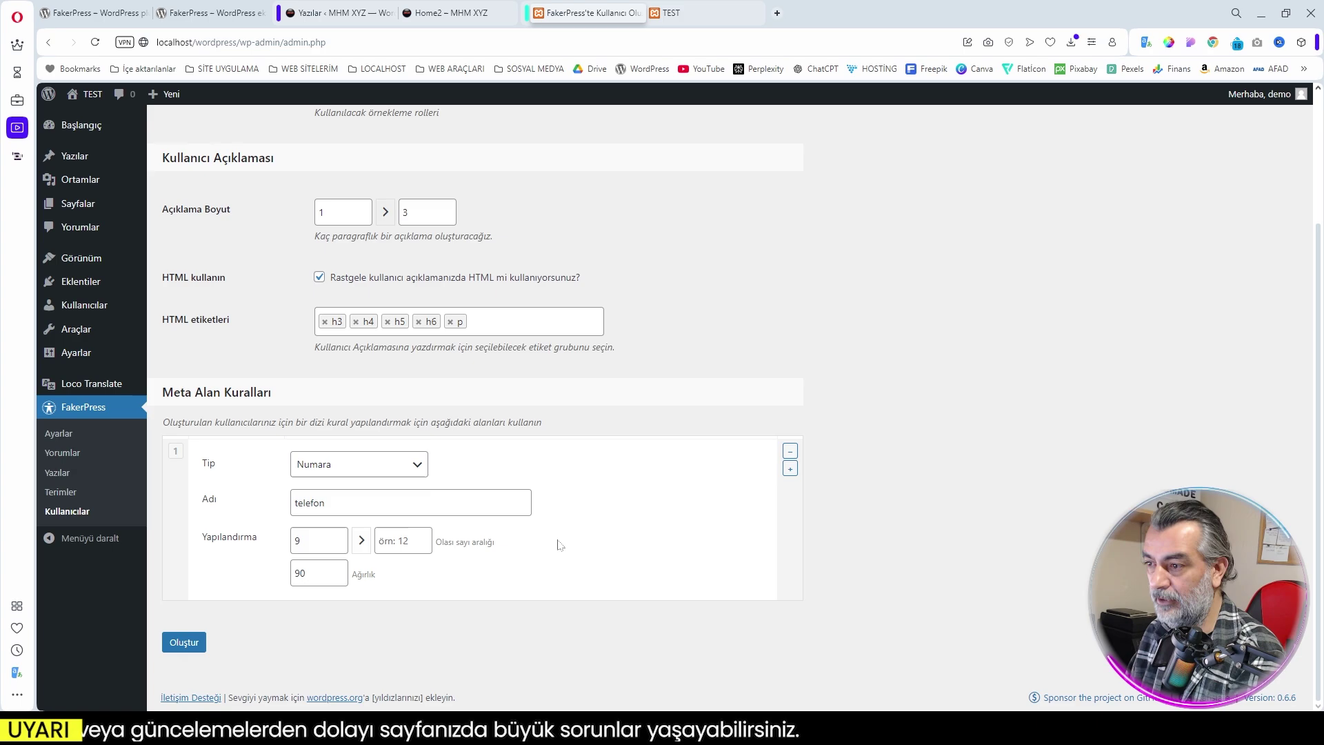
pyautogui.click(184, 642)
pyautogui.scroll(-1, 700, 629)
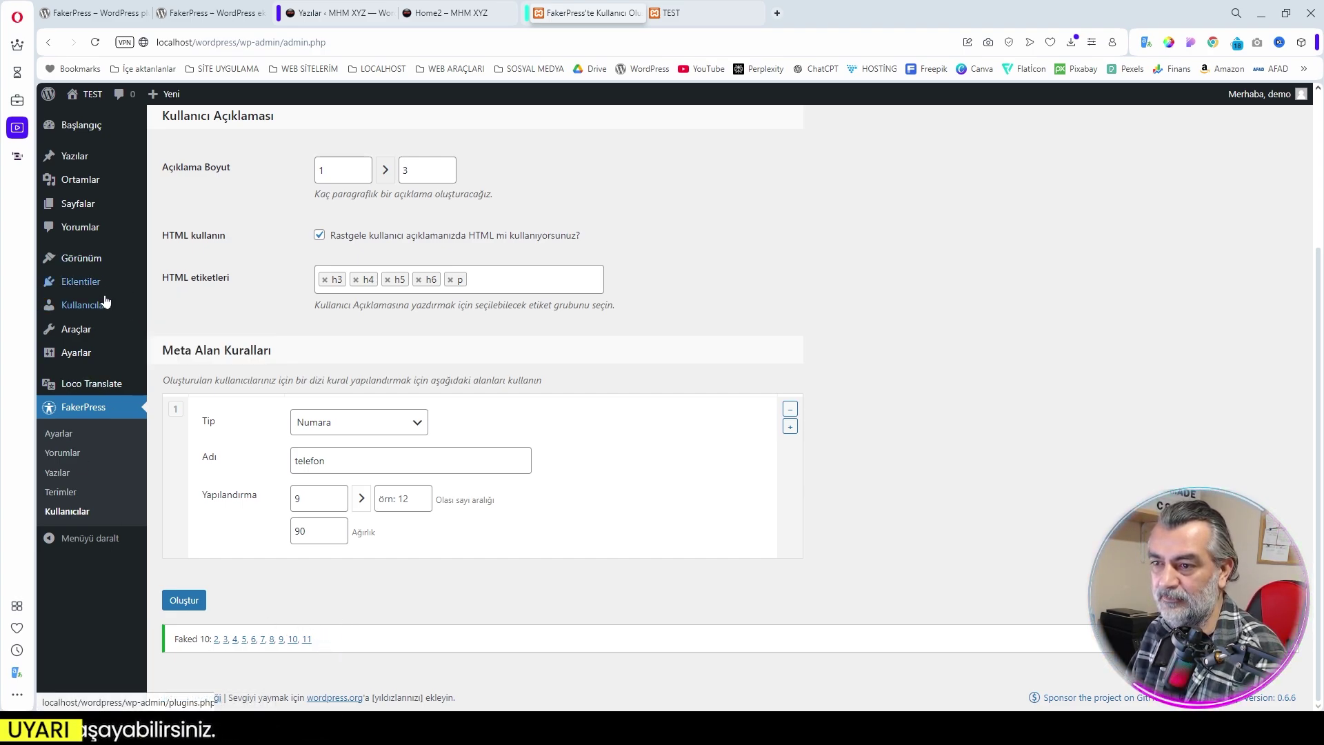
# Open the full Kullanıcılar list in a new tab to review the generated users
pyautogui.moveTo(90, 310)
pyautogui.rightClick(181, 308)
pyautogui.click(207, 314)
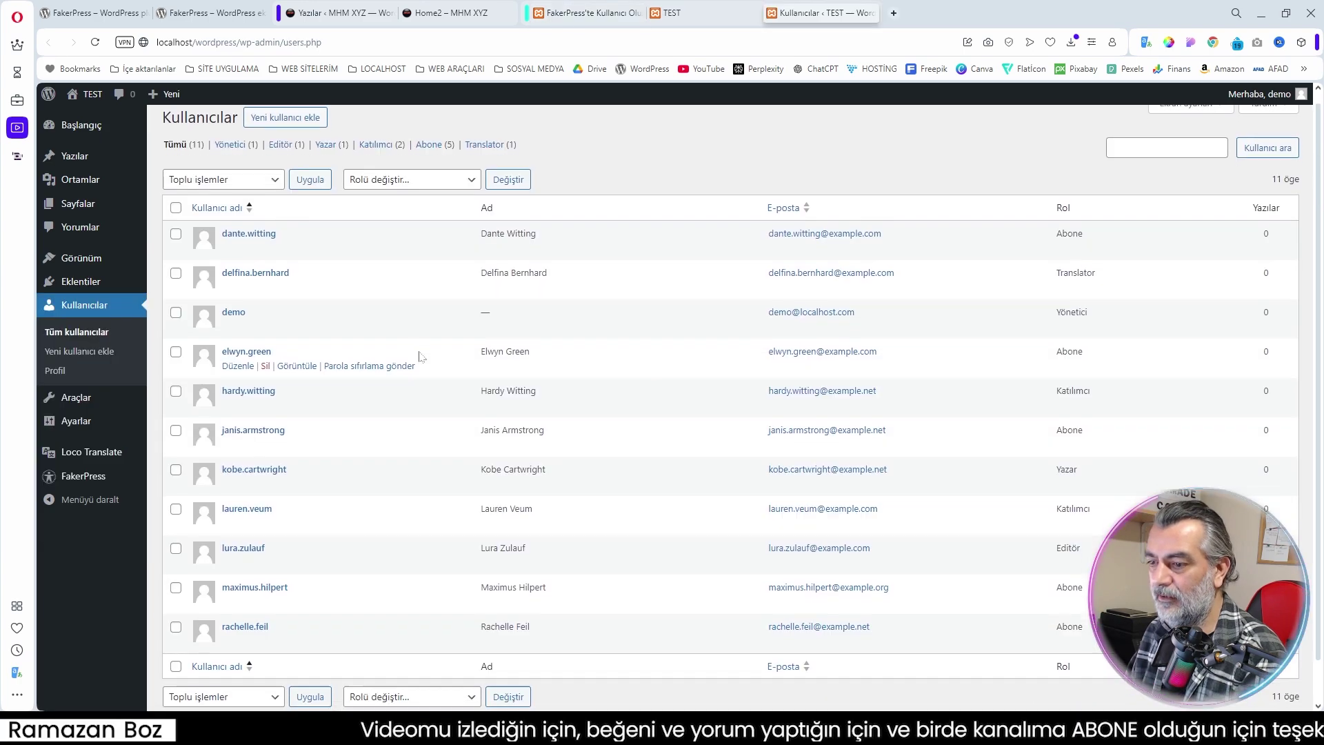
pyautogui.scroll(-1, 689, 379)
pyautogui.scroll(1, 917, 390)
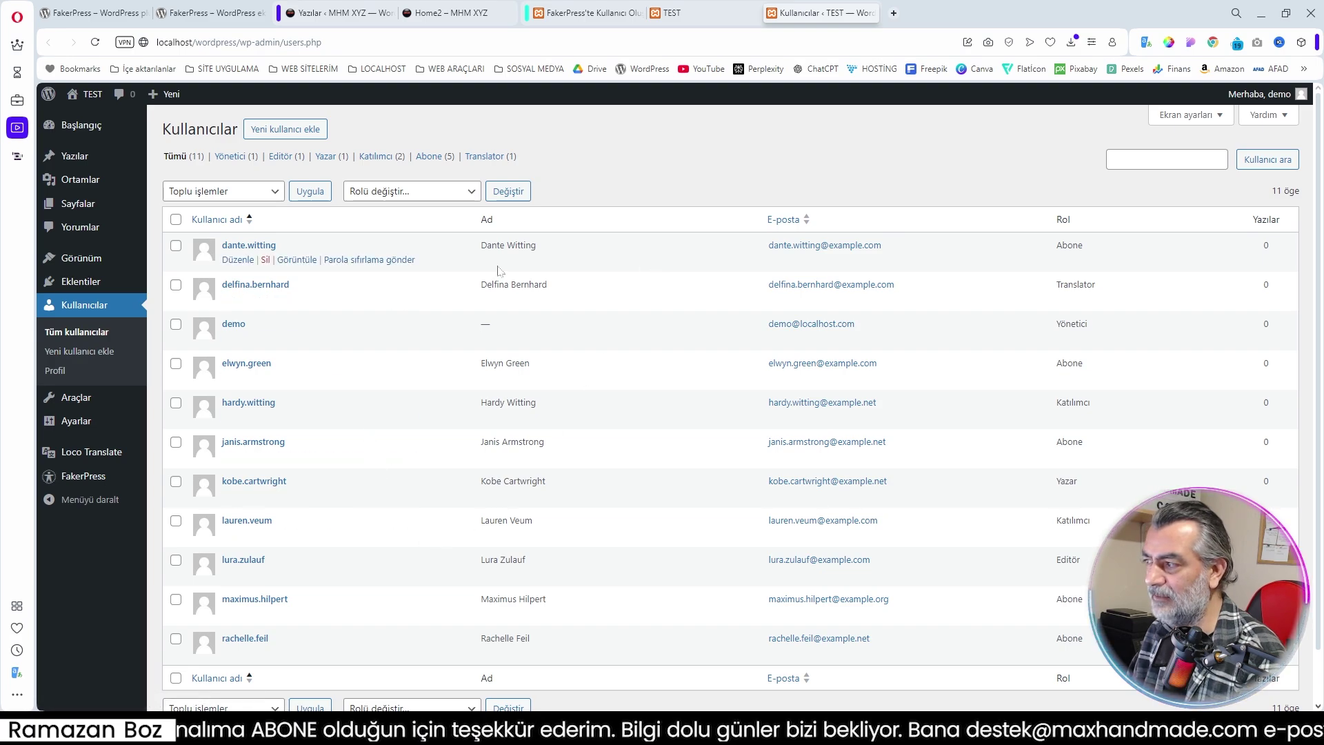
# Inspect one generated user's profile, close that tab, and go to FakerPress Terimler
pyautogui.click(238, 246)
pyautogui.scroll(-4, 597, 458)
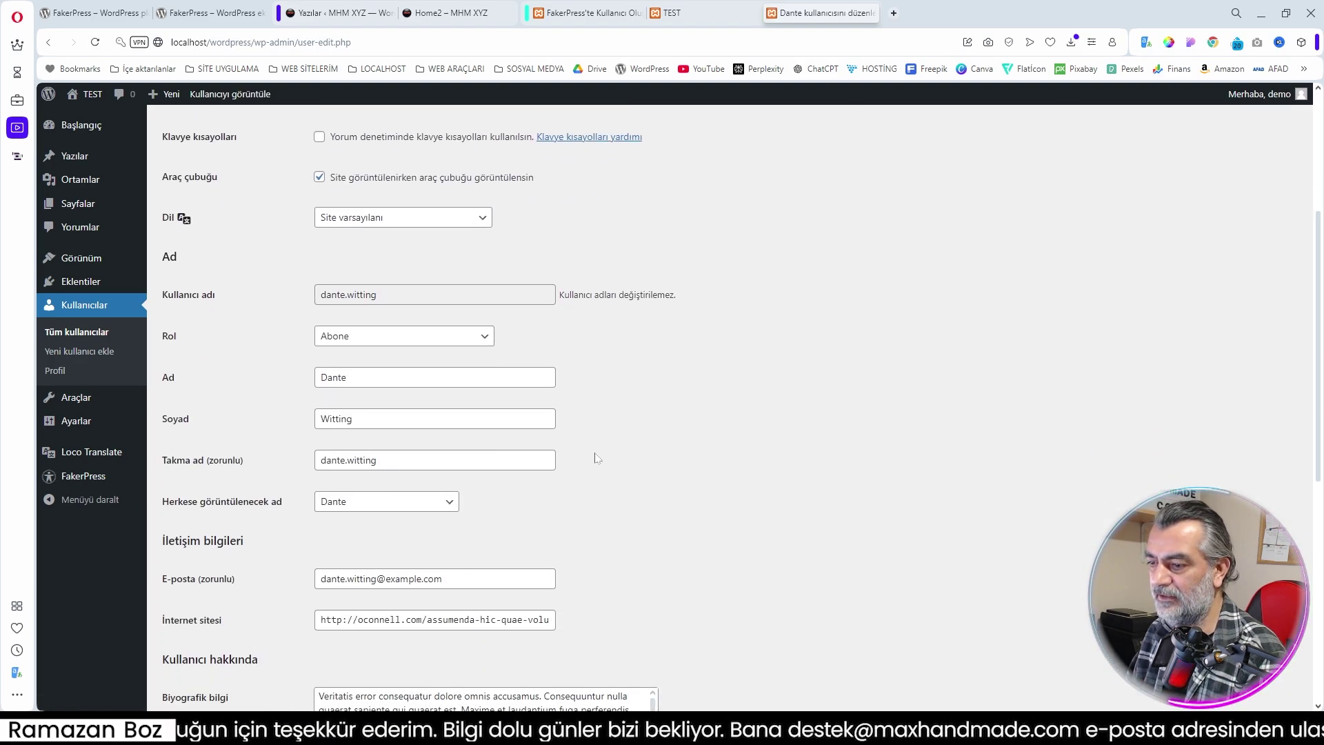
pyautogui.scroll(-5, 597, 458)
pyautogui.moveTo(320, 282); pyautogui.dragTo(442, 339)
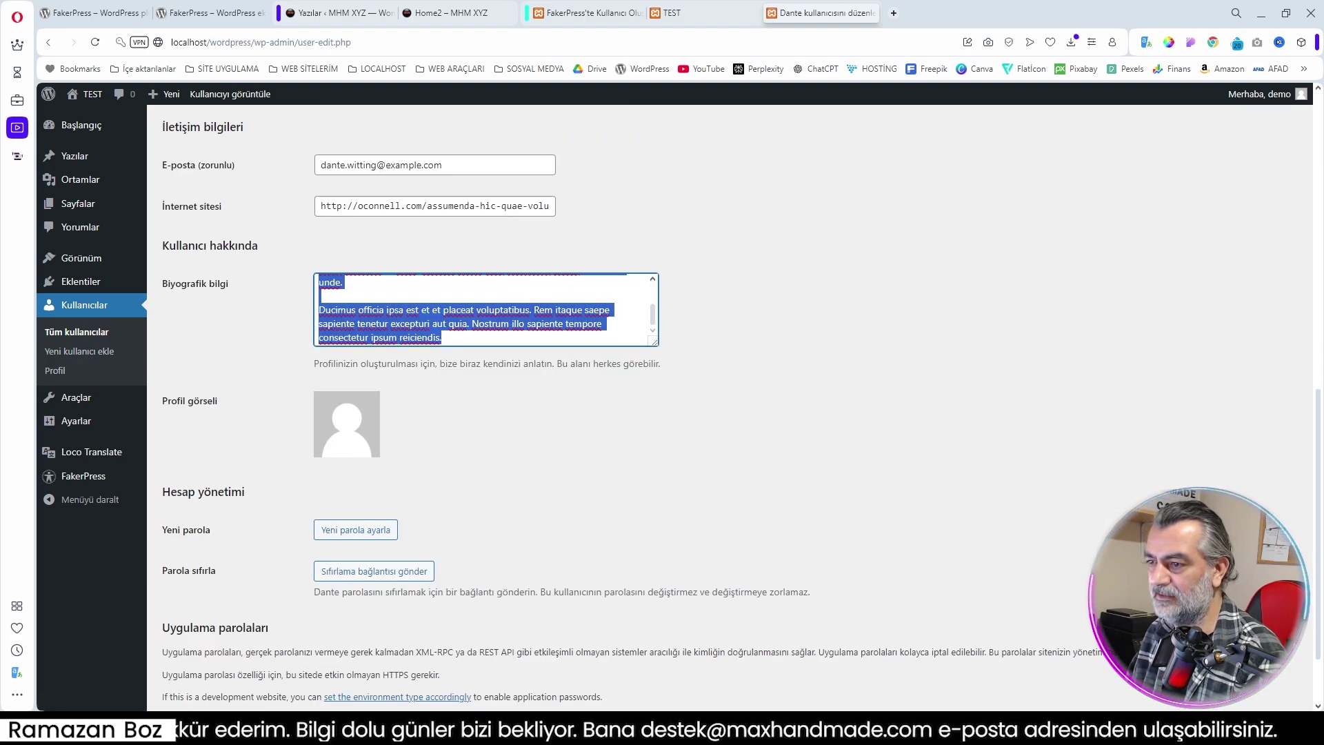
pyautogui.scroll(5, 733, 418)
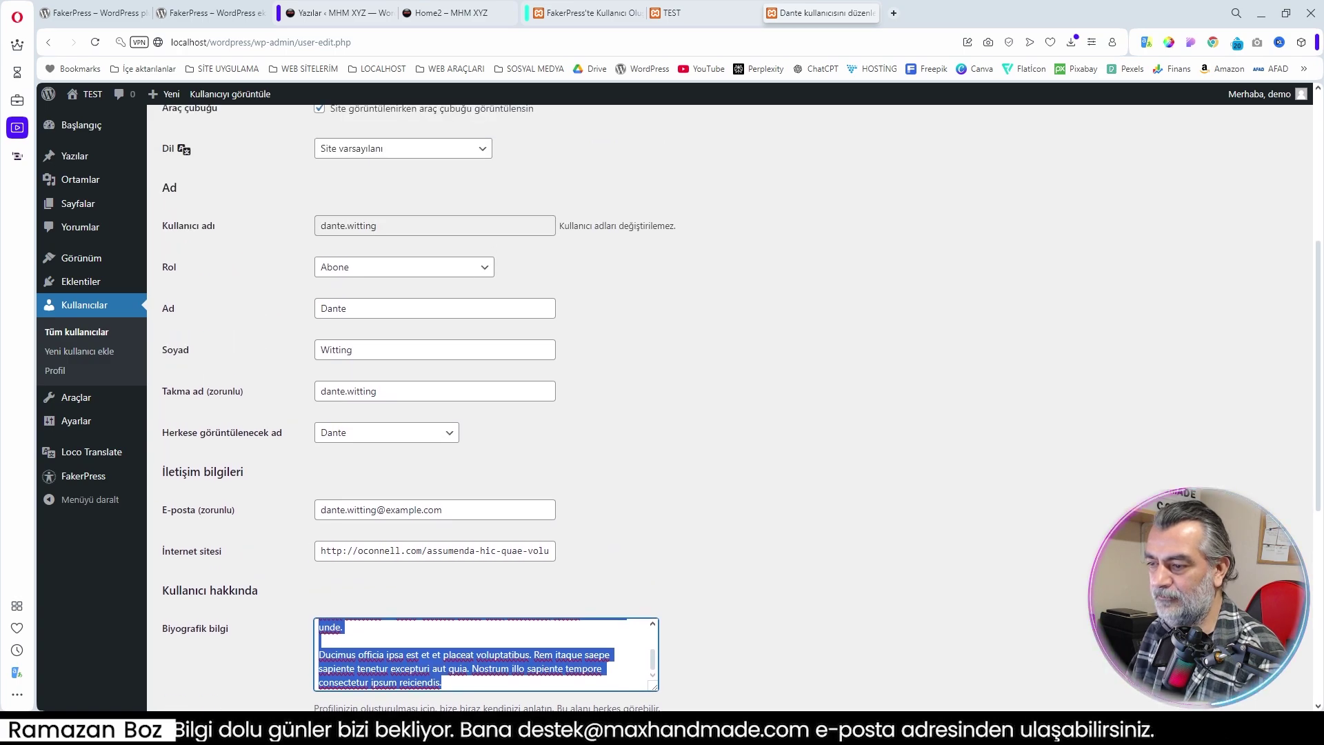
pyautogui.click(443, 510)
pyautogui.click(733, 526)
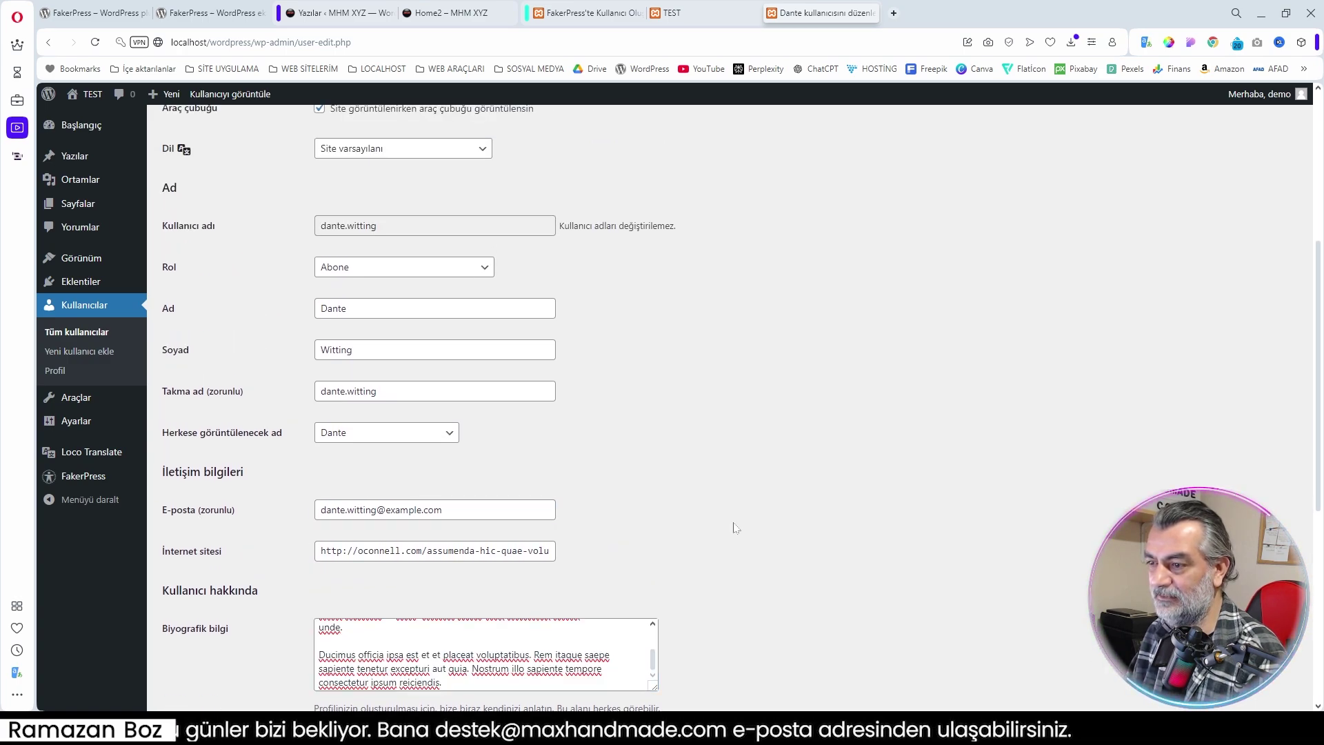
pyautogui.scroll(-6, 733, 526)
pyautogui.scroll(11, 747, 531)
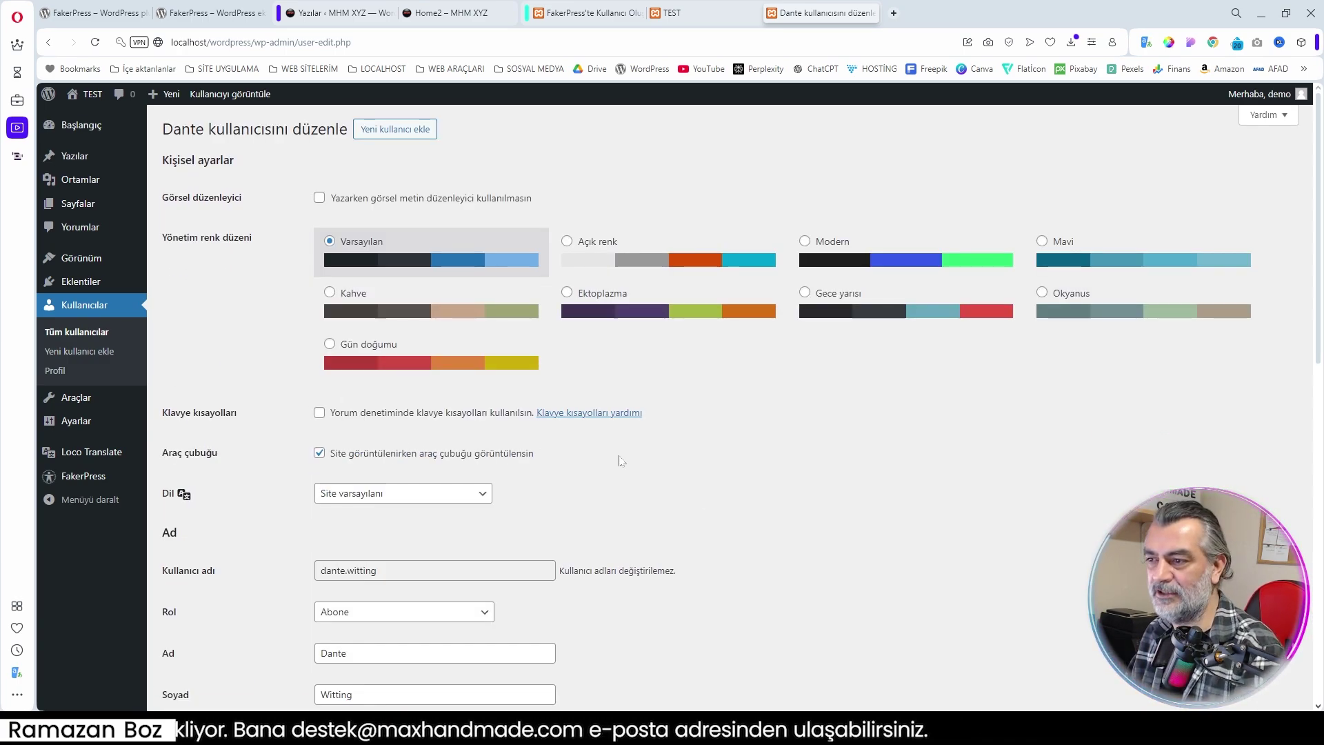
pyautogui.hotkey('ctrl', 'w')
pyautogui.click(62, 492)
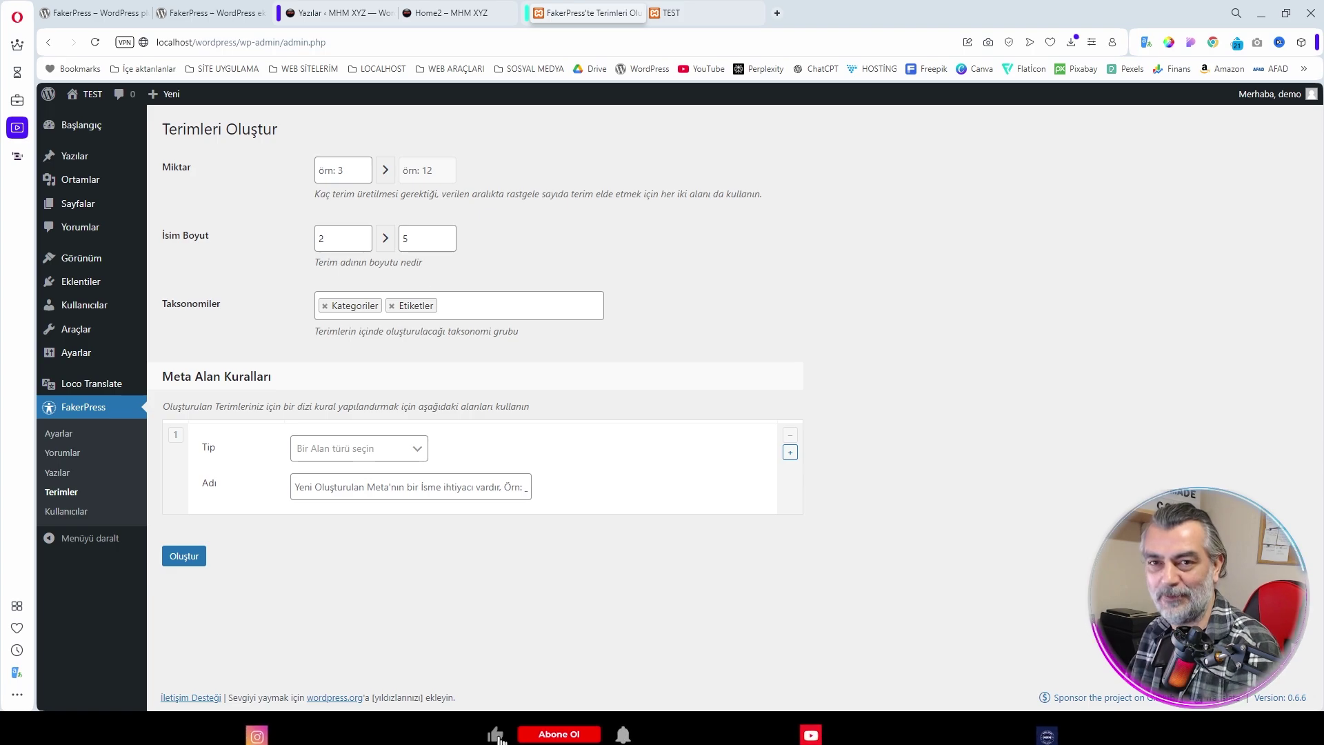
# Generate 3 category and tag terms with İsim Boyut 2–3
pyautogui.click(366, 177)
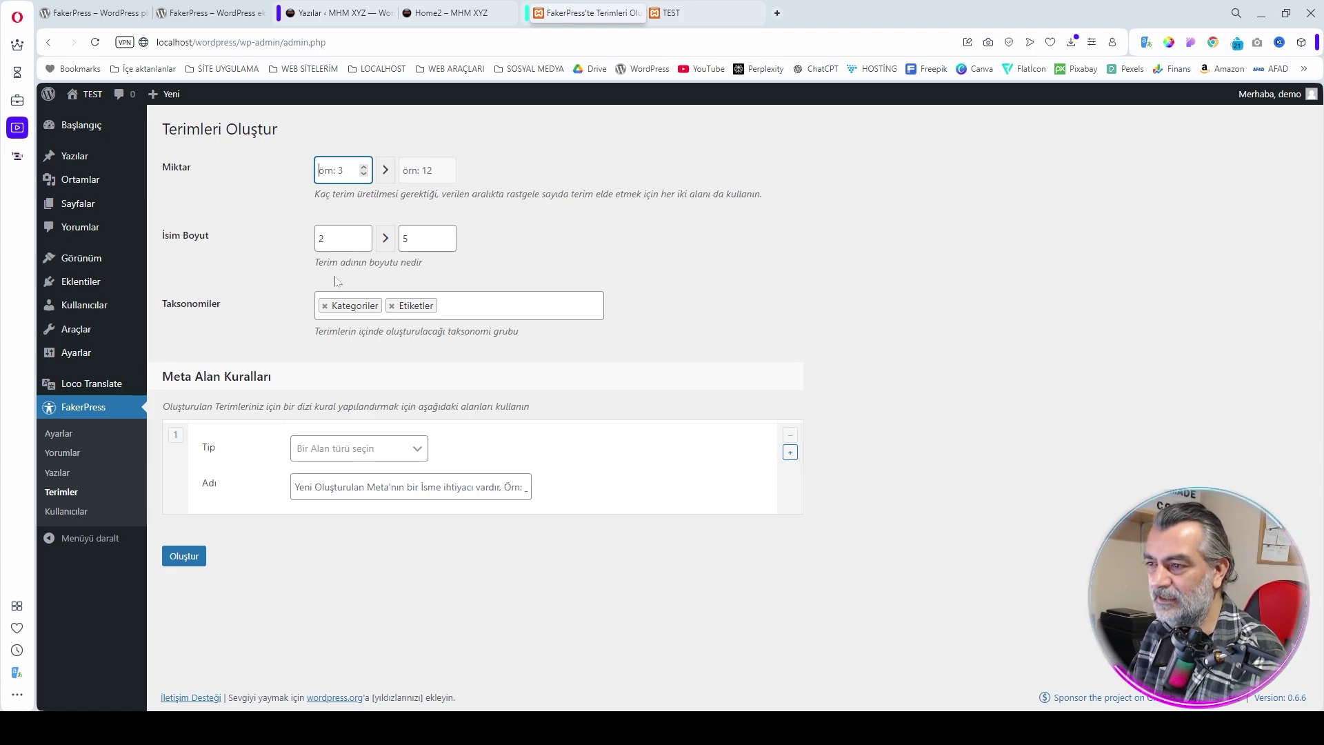
pyautogui.click(423, 239)
pyautogui.click(368, 241)
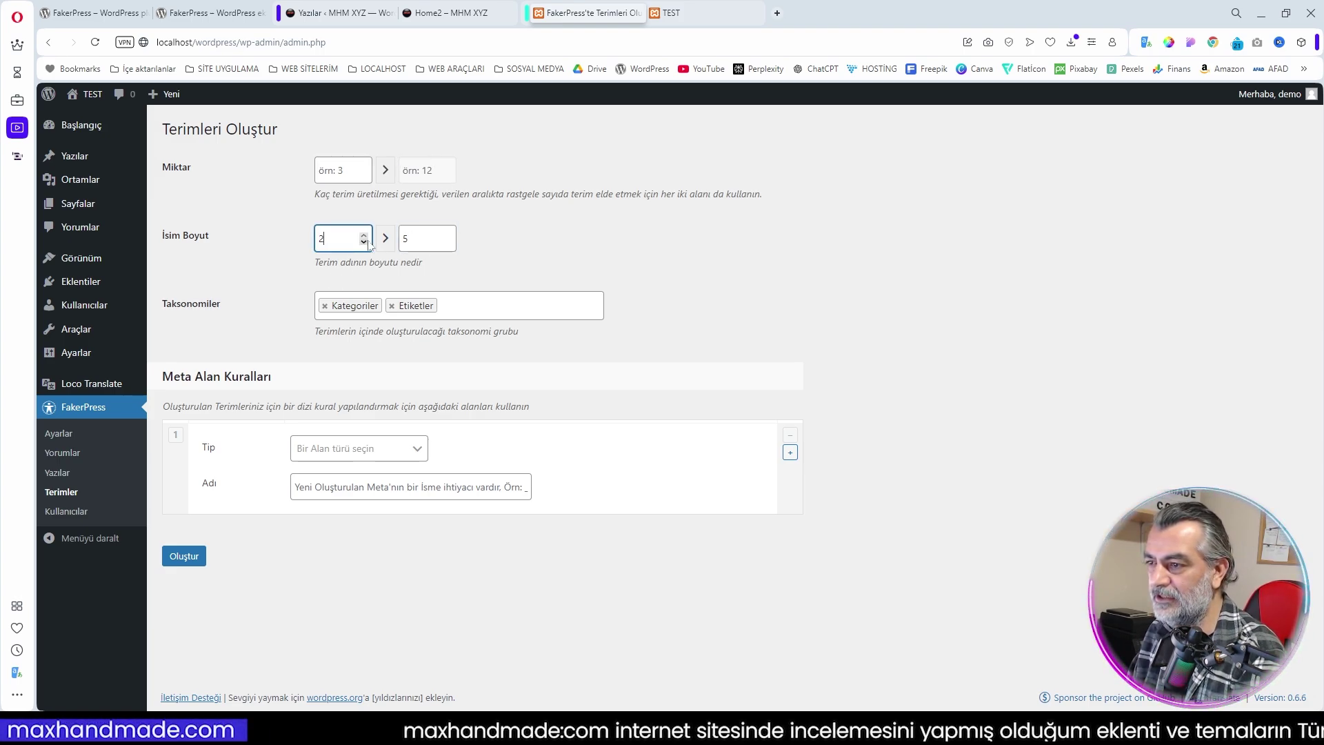
pyautogui.press('Tab')
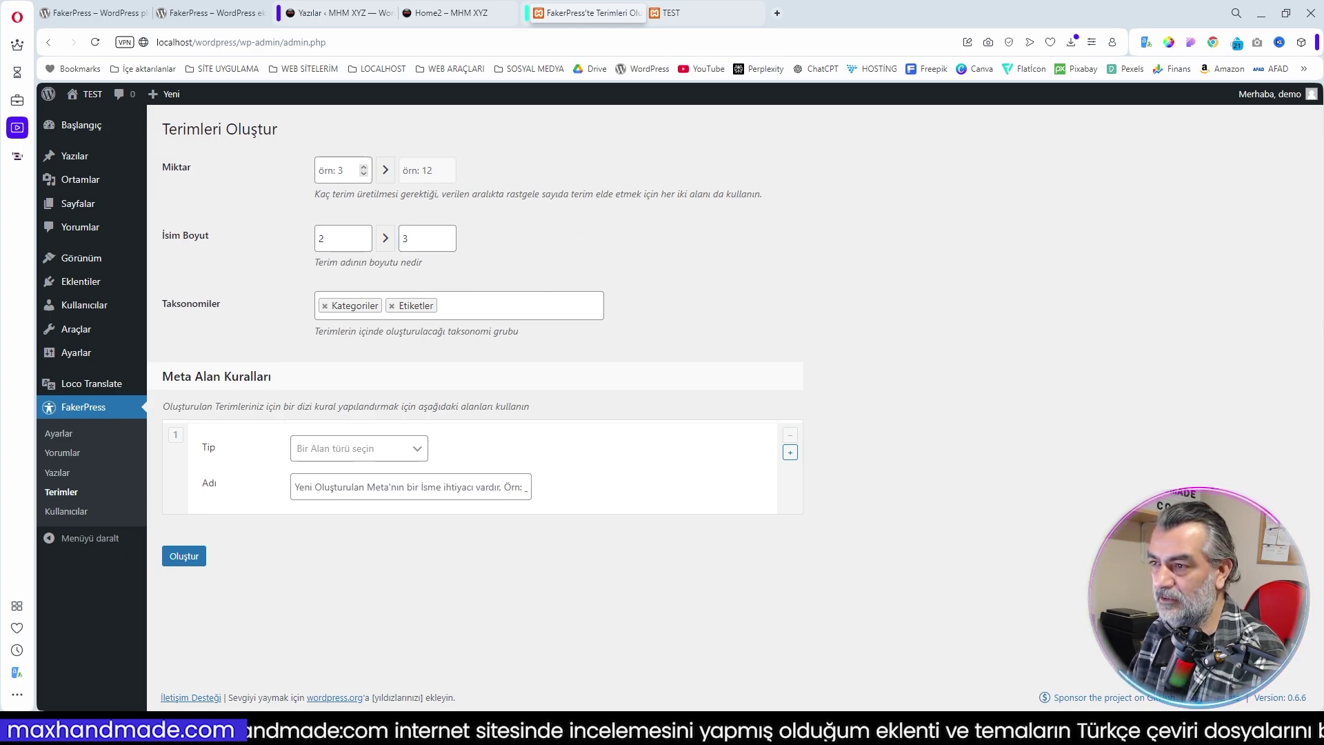
pyautogui.click(362, 170)
pyautogui.write('3')
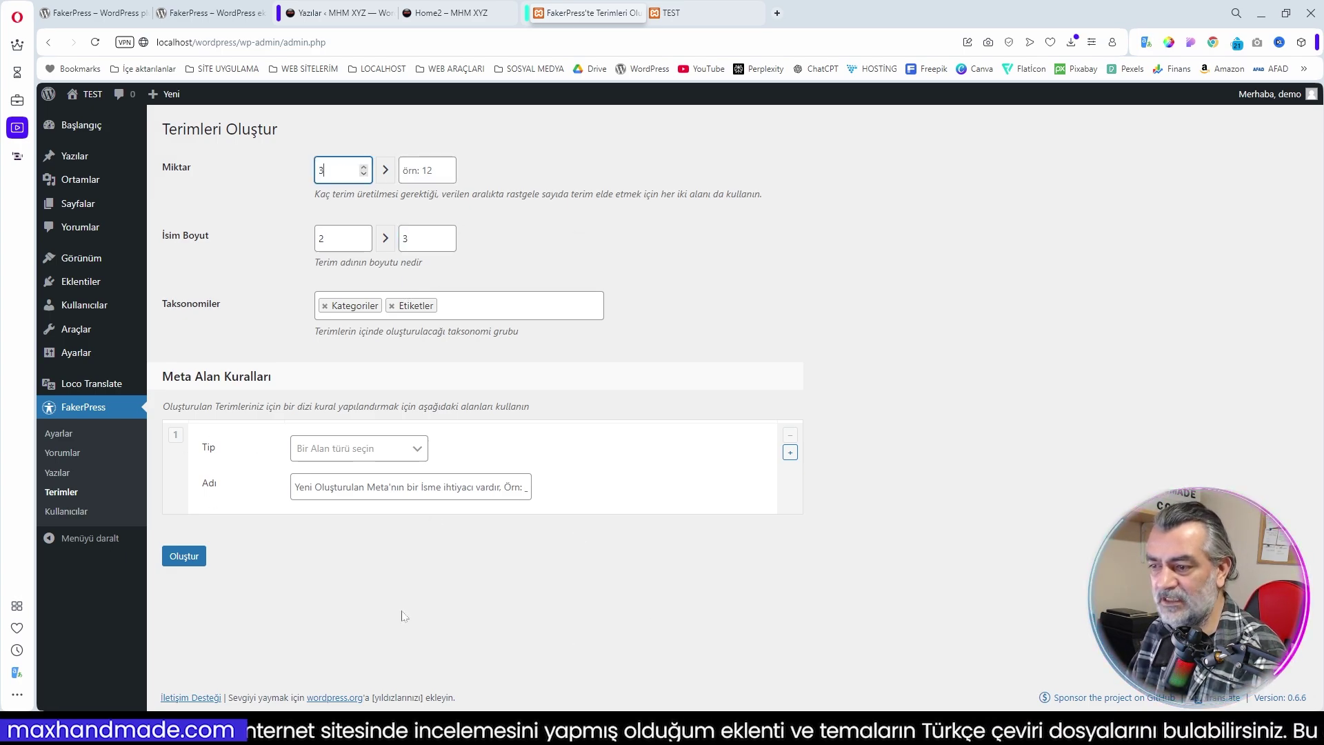
pyautogui.click(493, 306)
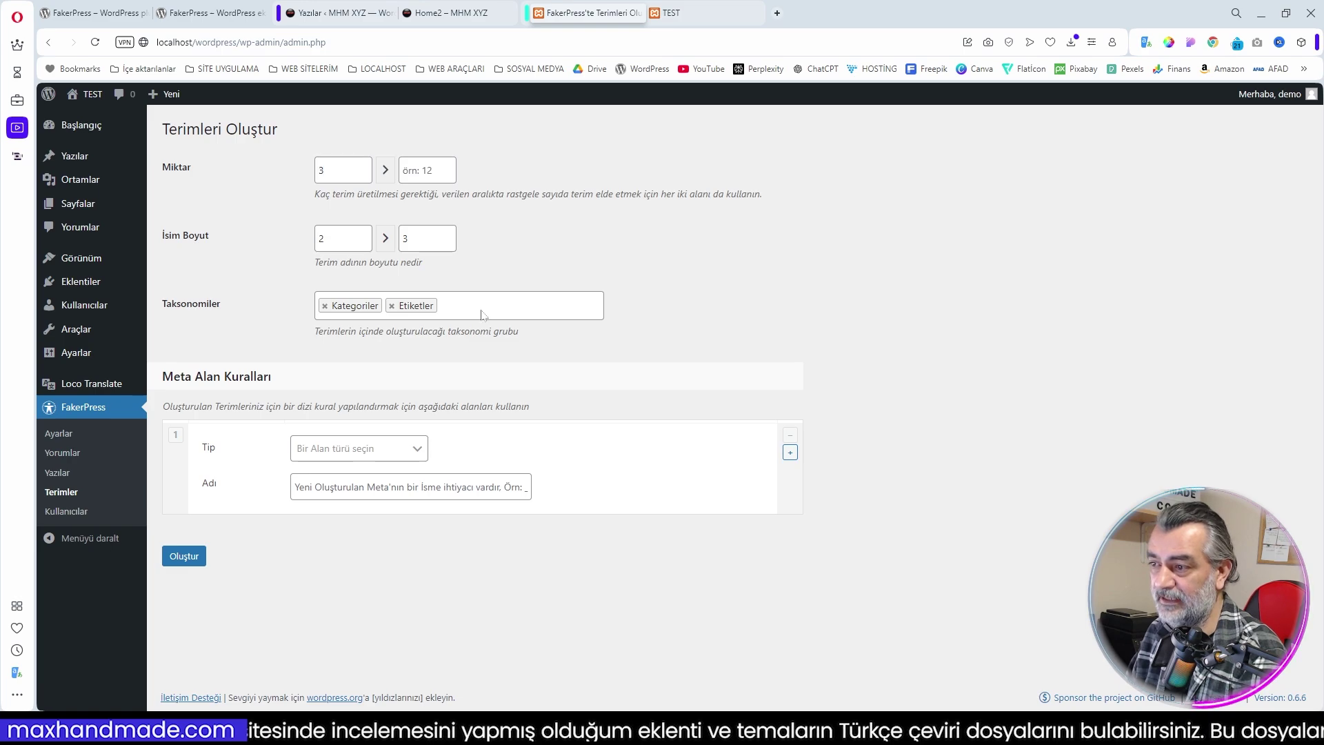
pyautogui.click(184, 556)
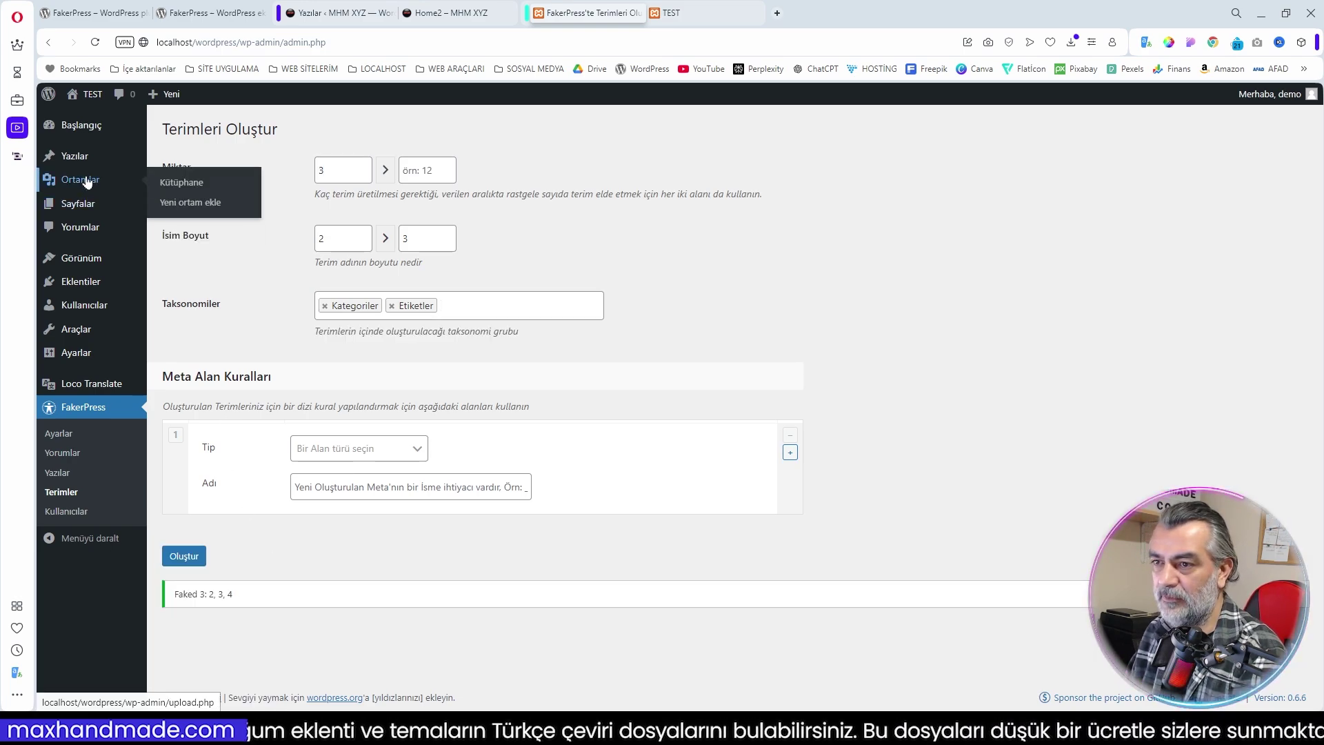
# Open Yazılar > Kategoriler in a new tab
pyautogui.moveTo(79, 158)
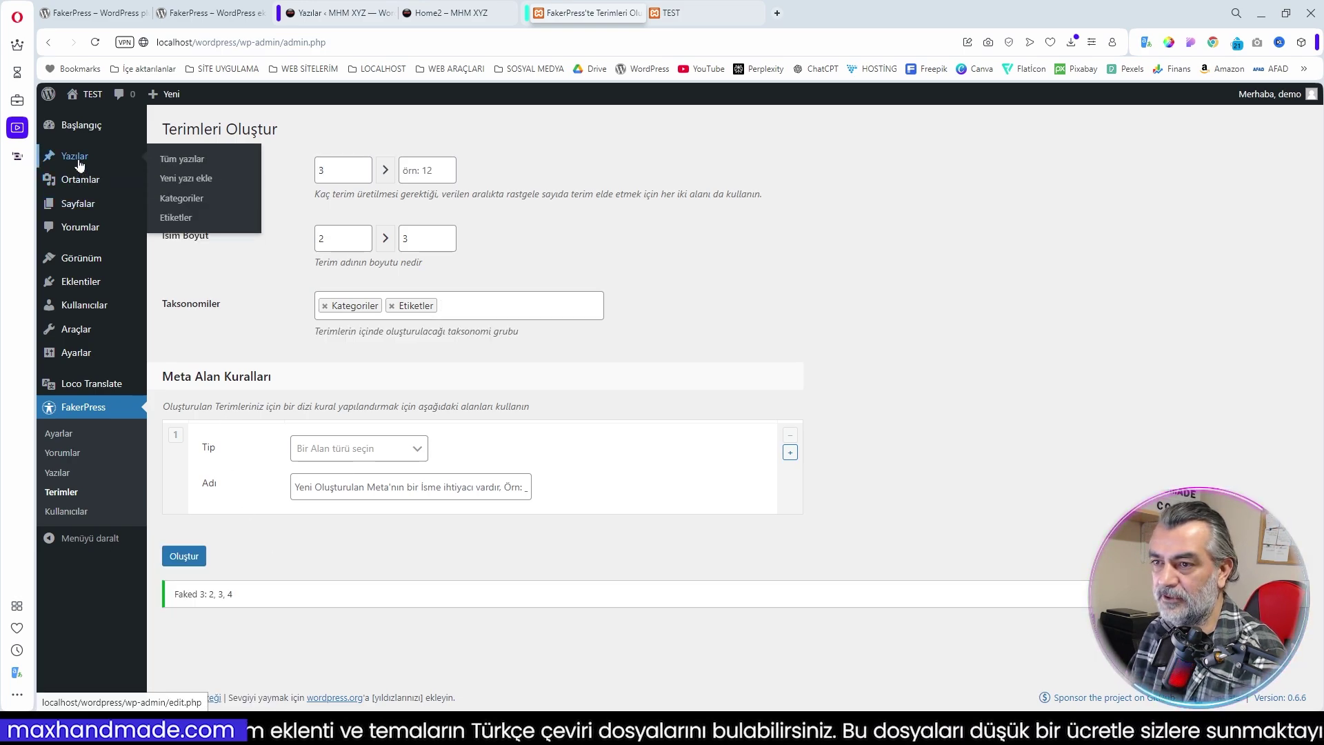
pyautogui.rightClick(179, 199)
pyautogui.click(242, 208)
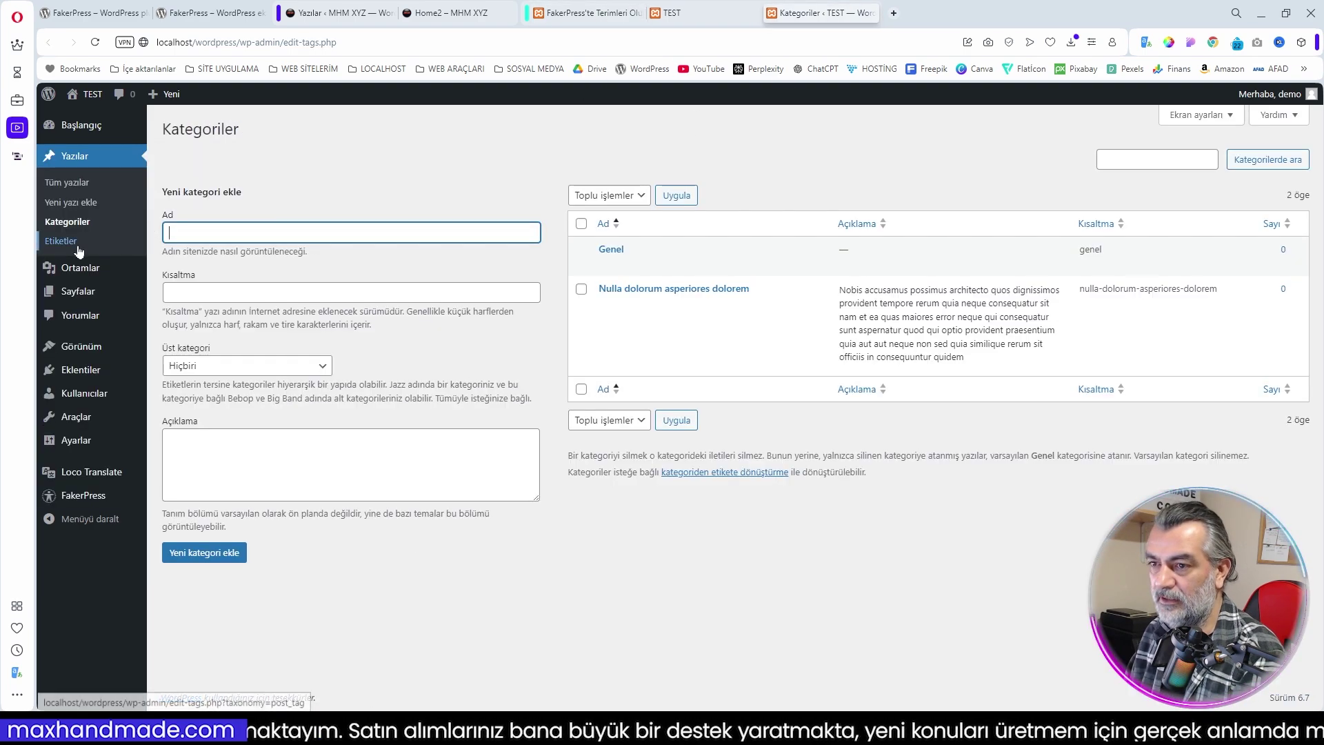
# Show Yazılar > Etiketler listing 'Architecto ut nostrum modi' and 'Sed quibusdam est'
pyautogui.click(61, 241)
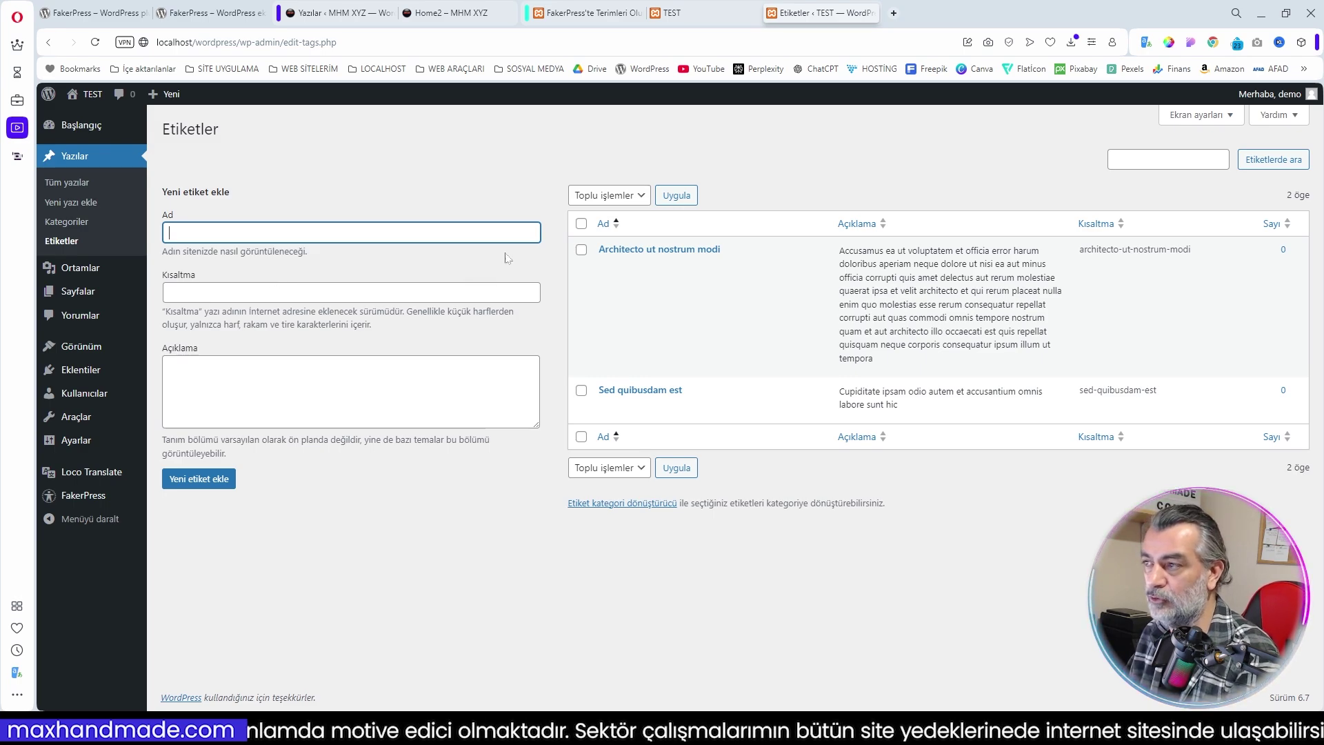
# In the post generator, add Sayfalar as a post type, date posts this month, set minimum 1
pyautogui.click(870, 13)
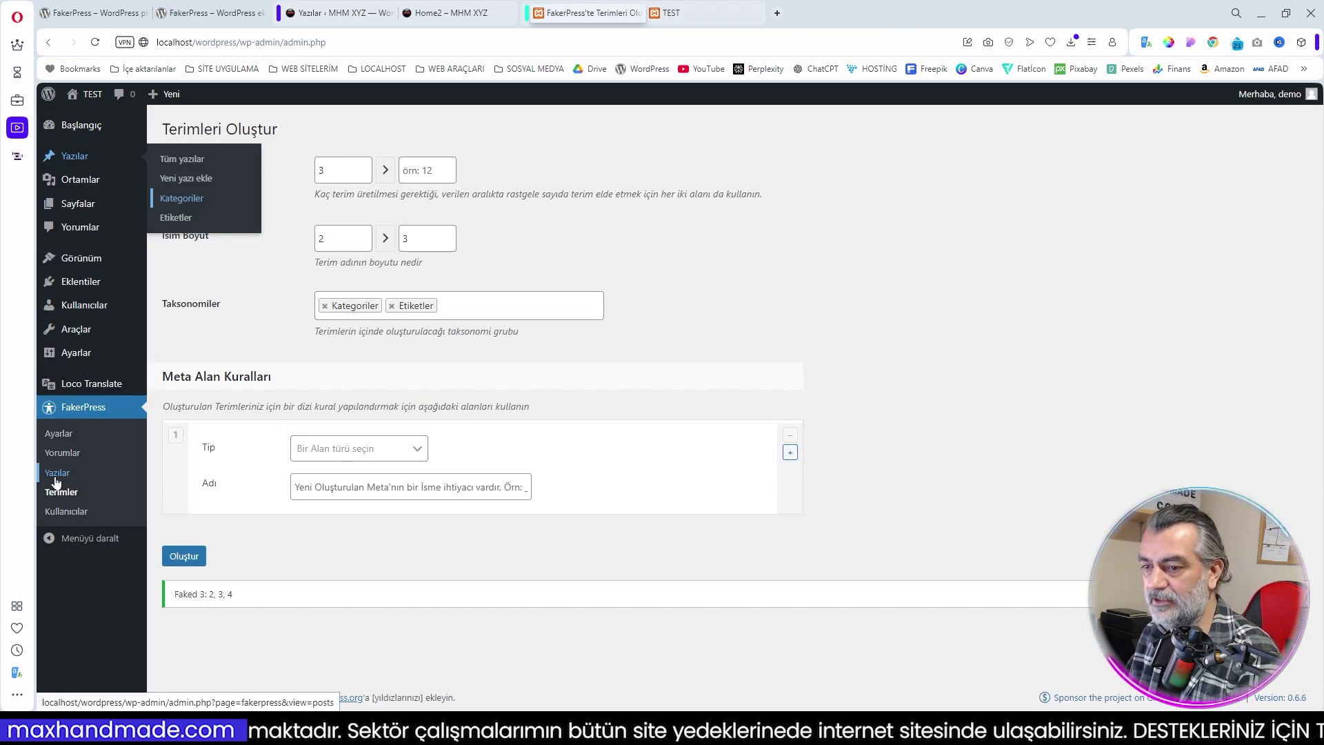
pyautogui.click(57, 476)
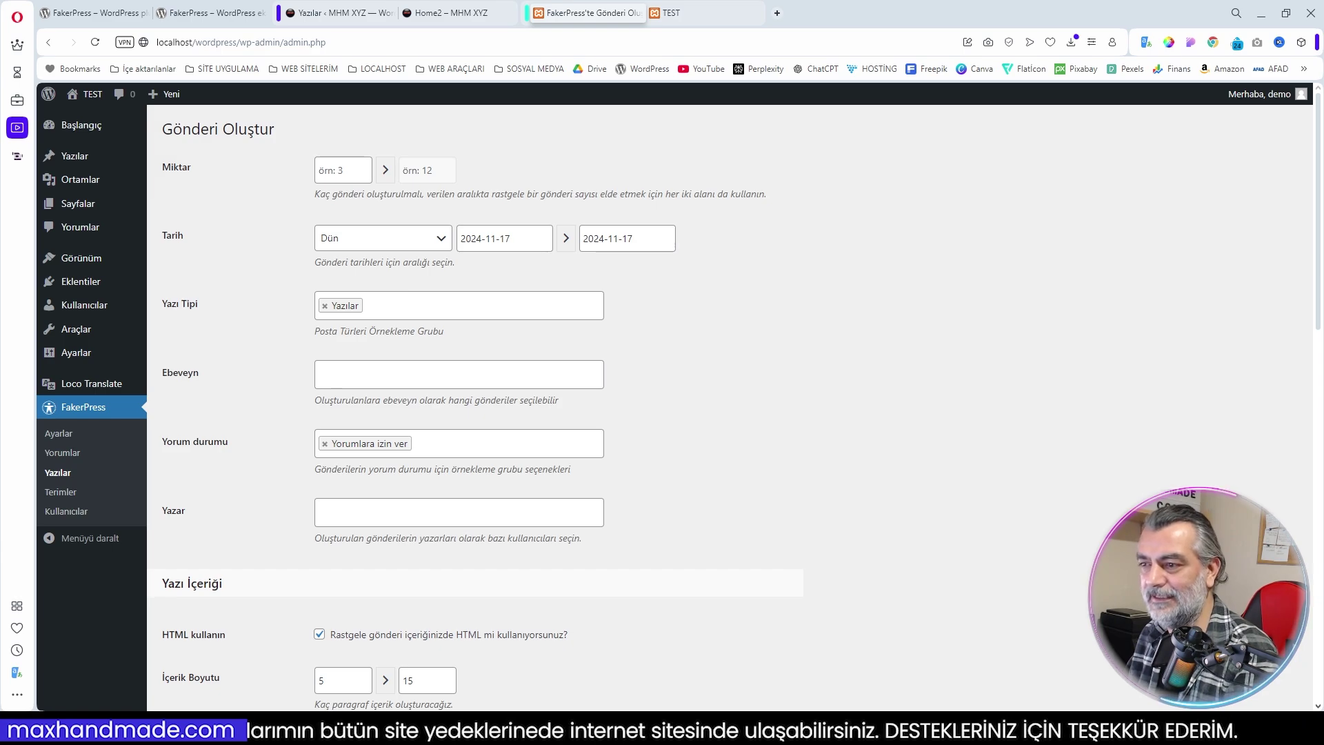
pyautogui.click(390, 309)
pyautogui.click(366, 346)
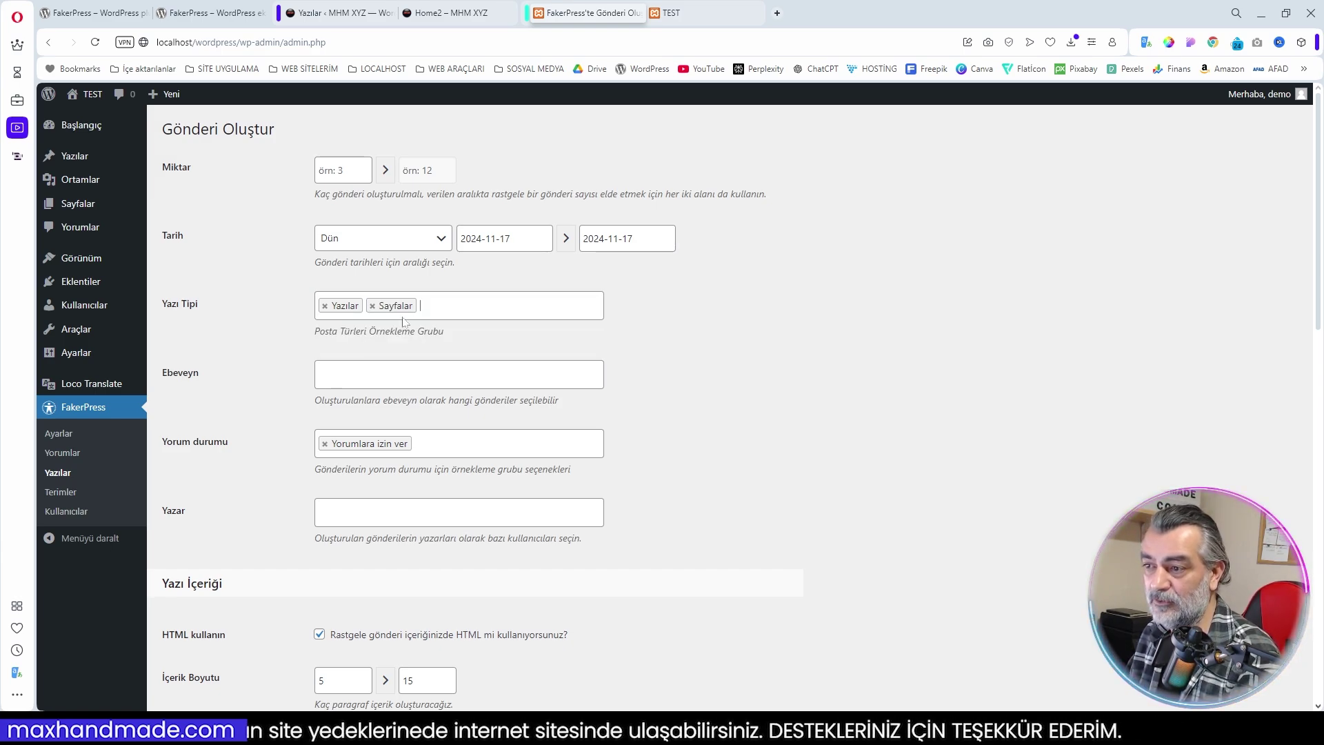
pyautogui.click(395, 241)
pyautogui.click(358, 378)
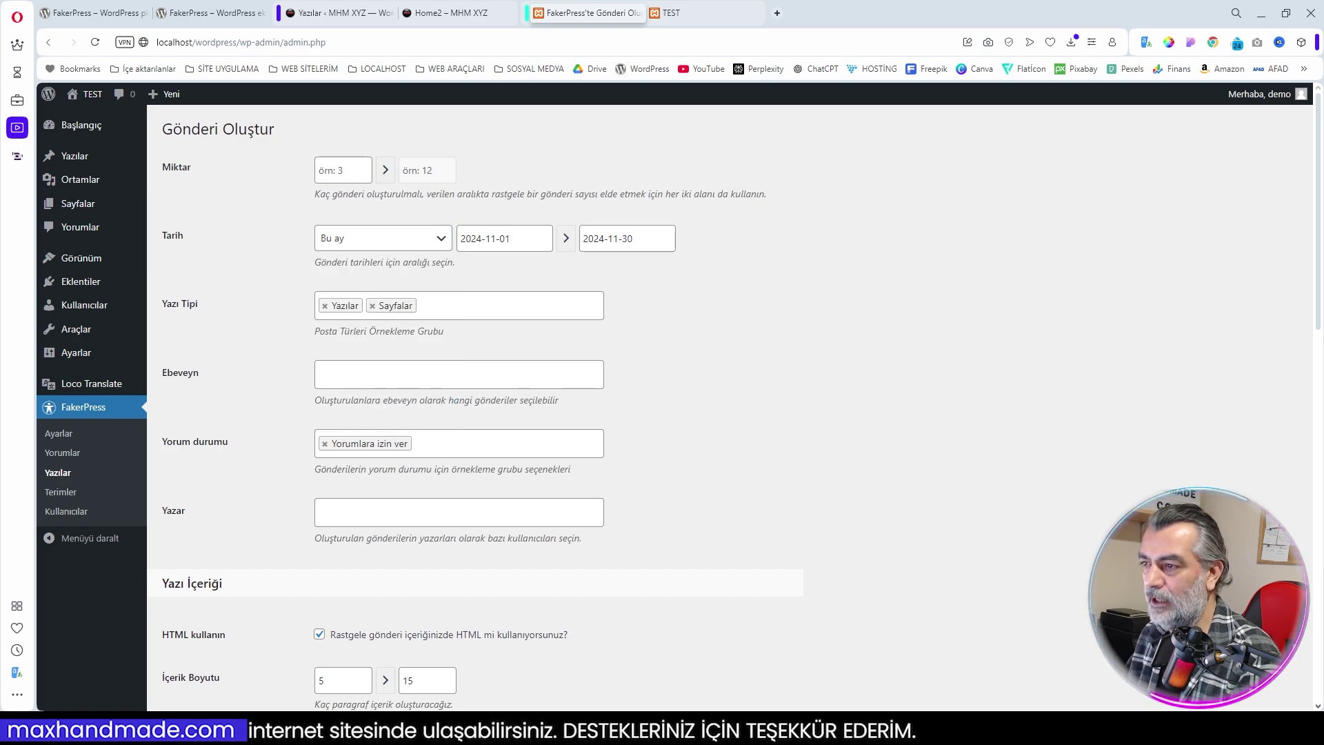
pyautogui.click(343, 170)
pyautogui.write('10')
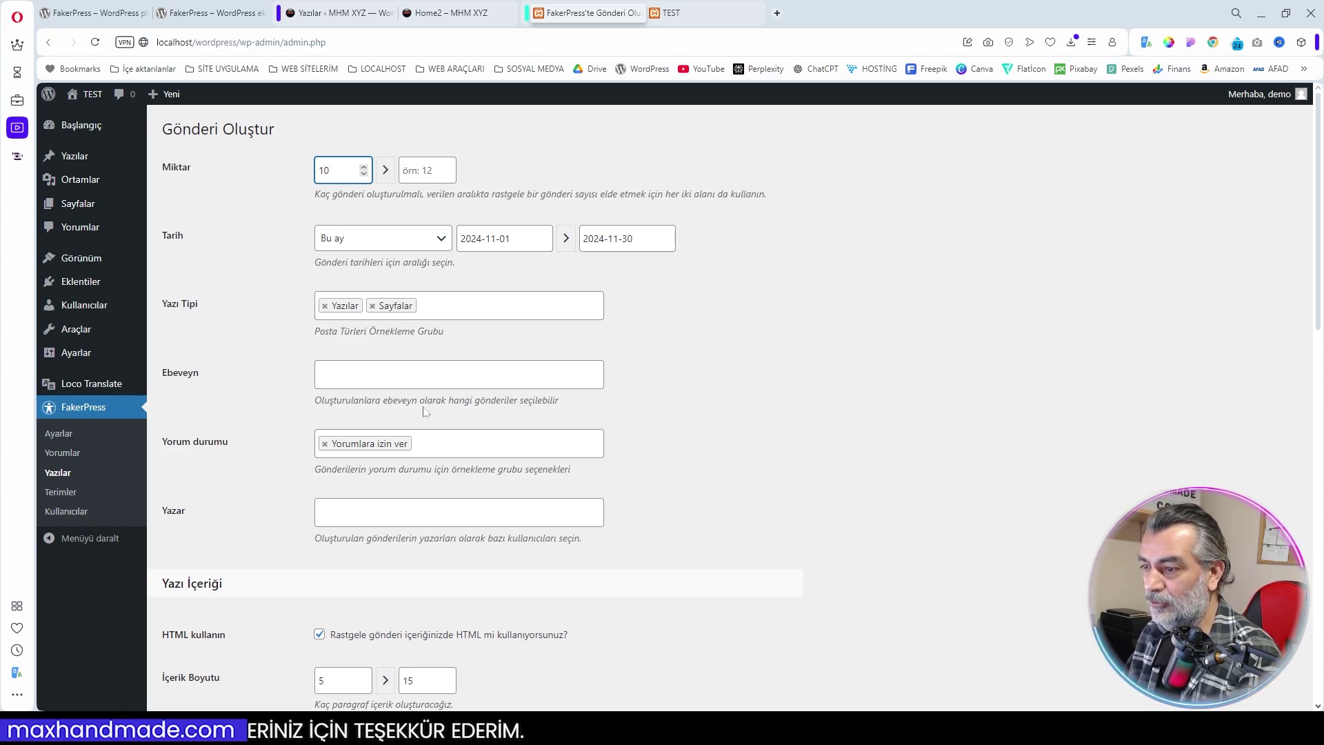
pyautogui.click(415, 383)
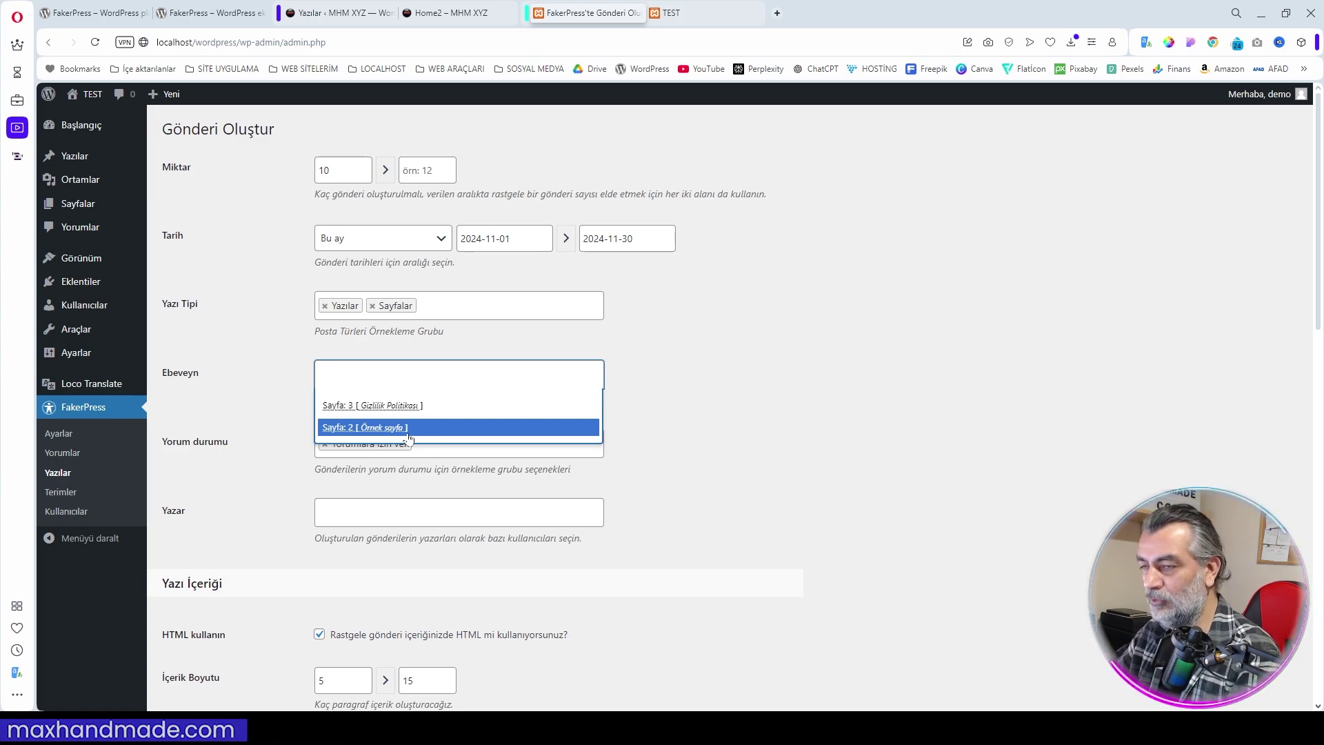
pyautogui.click(848, 441)
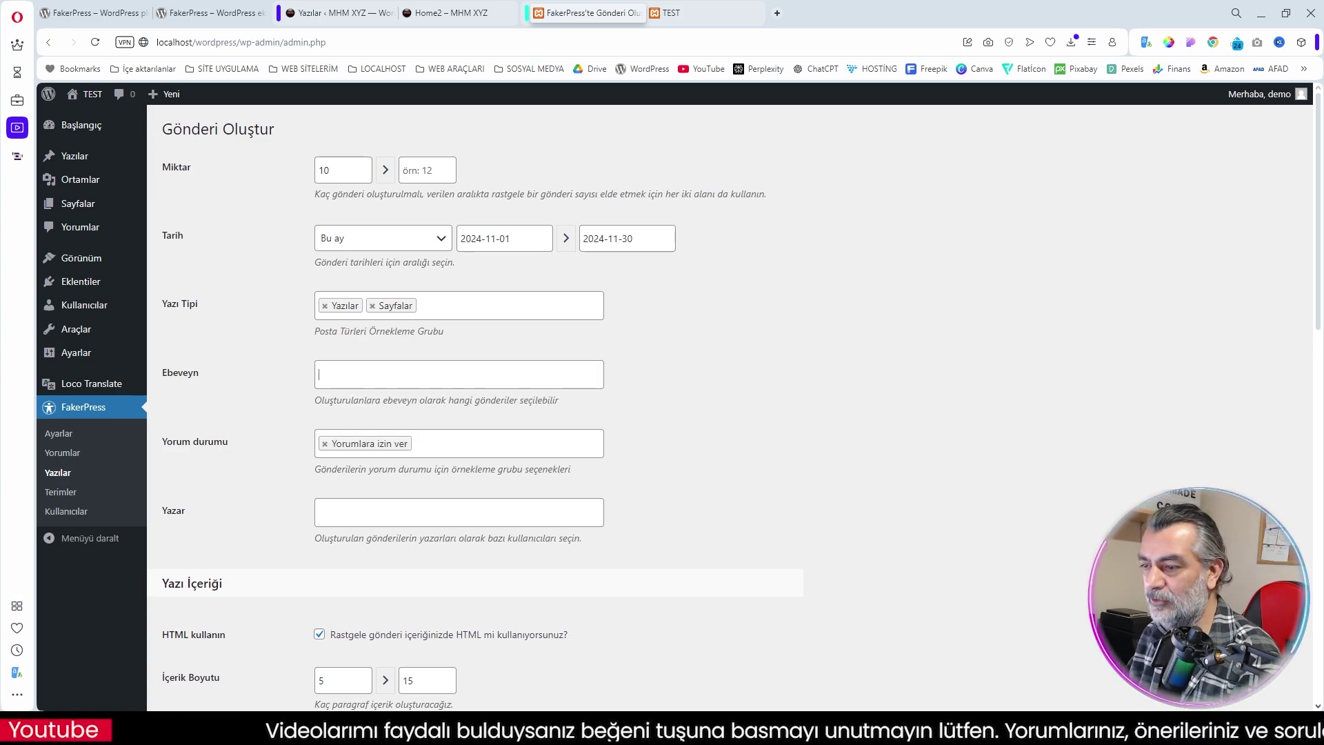
# Add four site users as authors for the generated posts
pyautogui.click(413, 521)
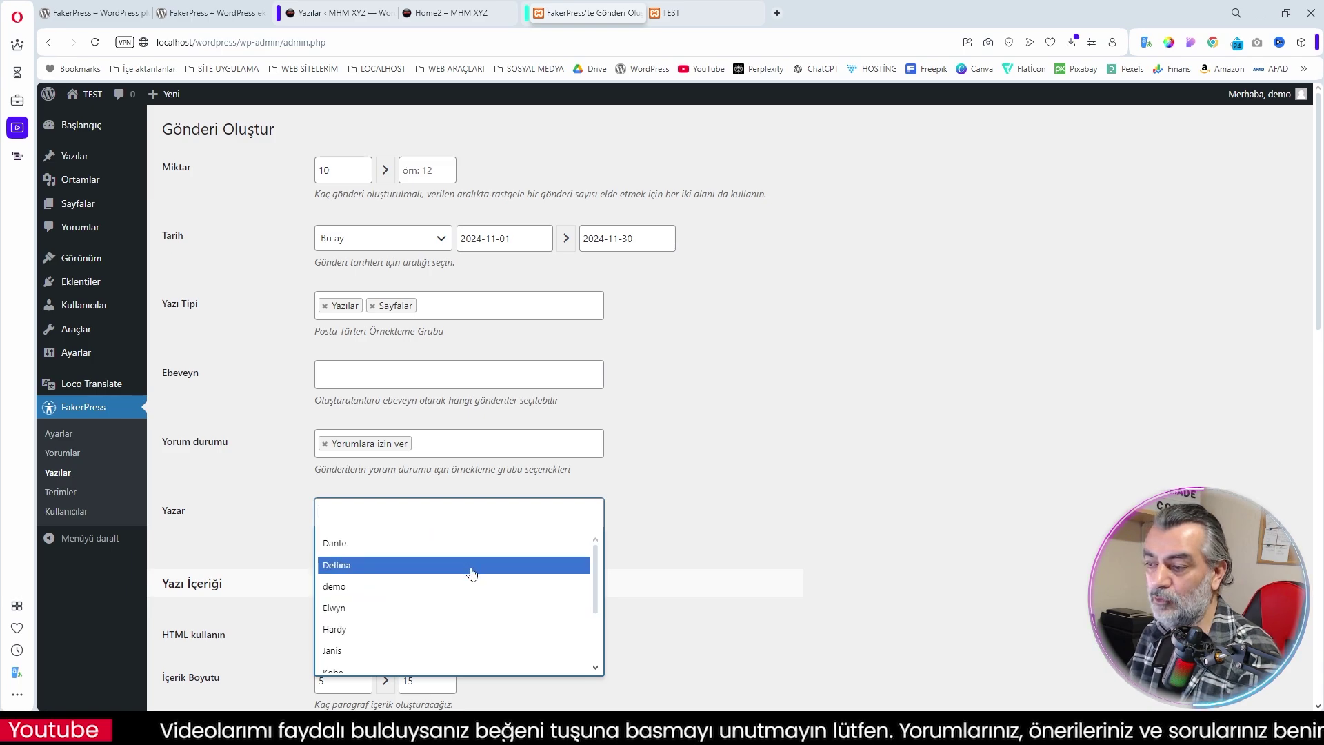
pyautogui.scroll(-3, 413, 579)
pyautogui.scroll(3, 385, 607)
pyautogui.click(369, 560)
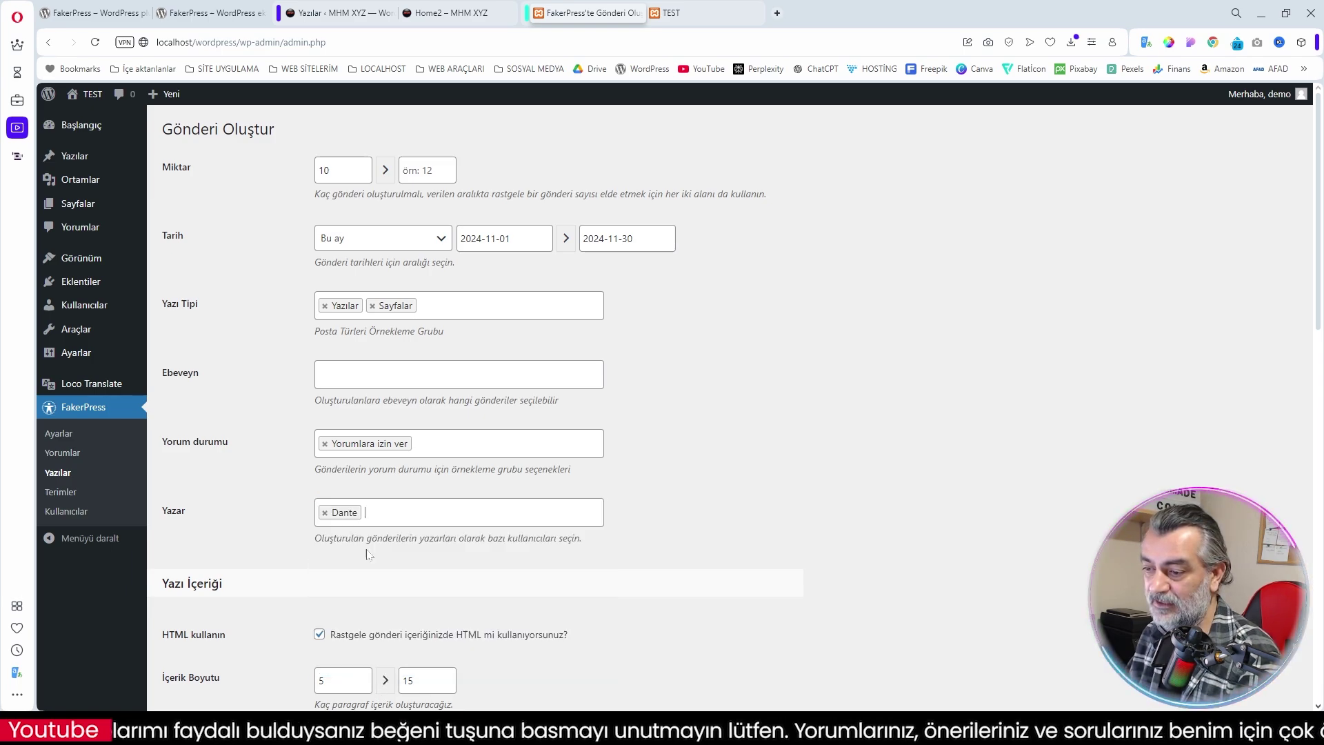
pyautogui.click(390, 520)
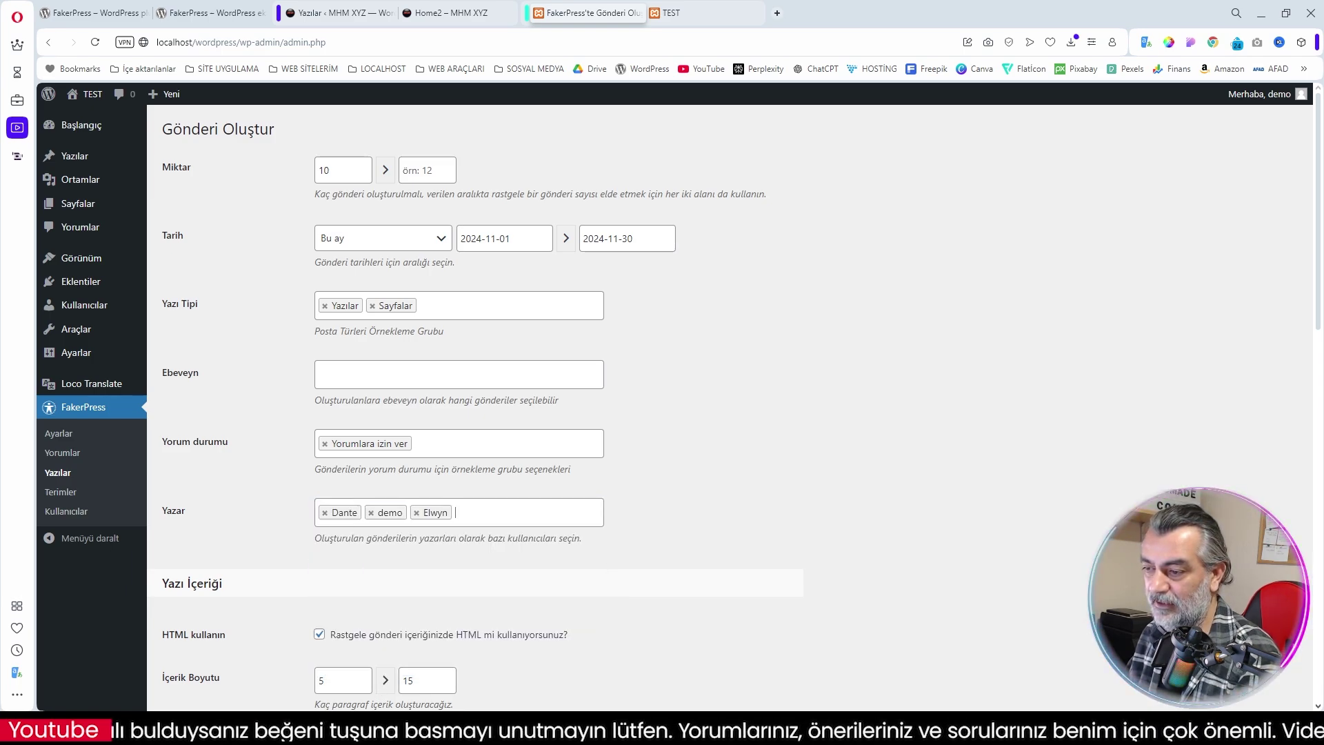
pyautogui.click(475, 516)
pyautogui.click(388, 586)
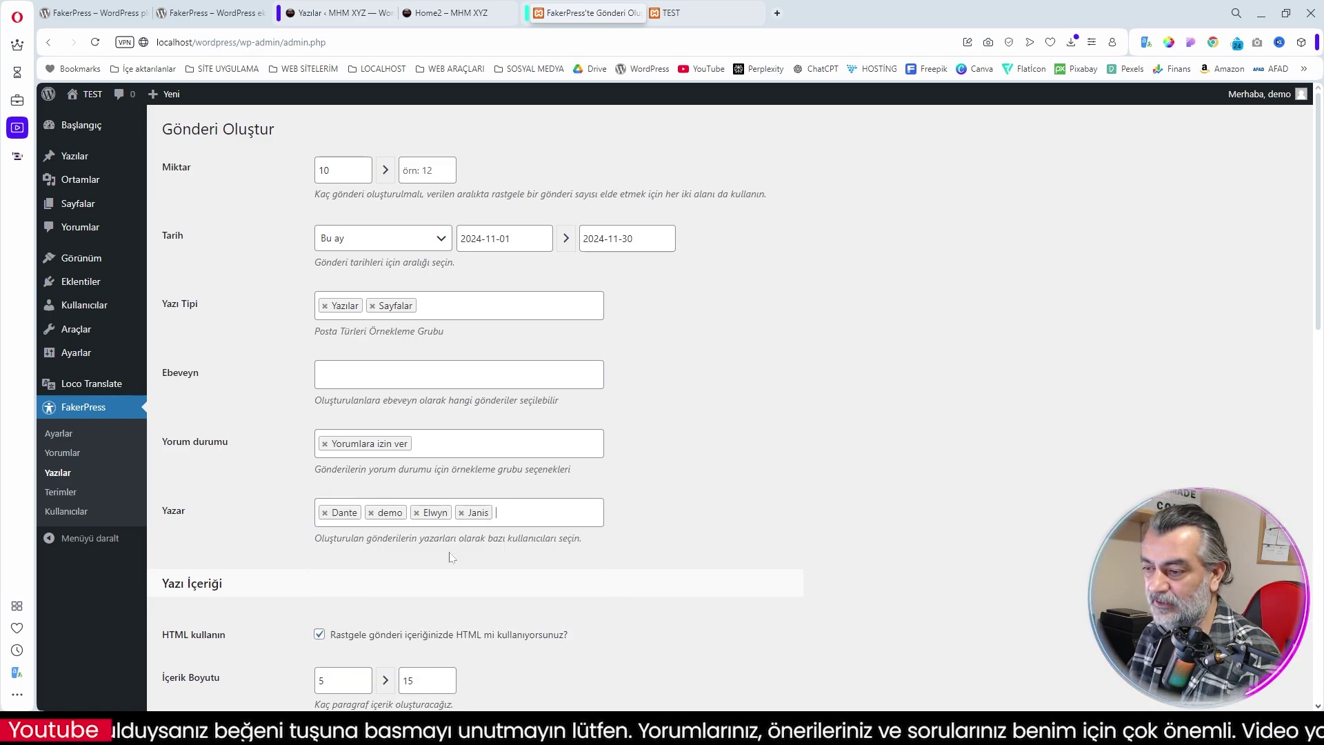
# Review the HTML tags and image provider fields, leaving them unchanged
pyautogui.scroll(-3, 736, 513)
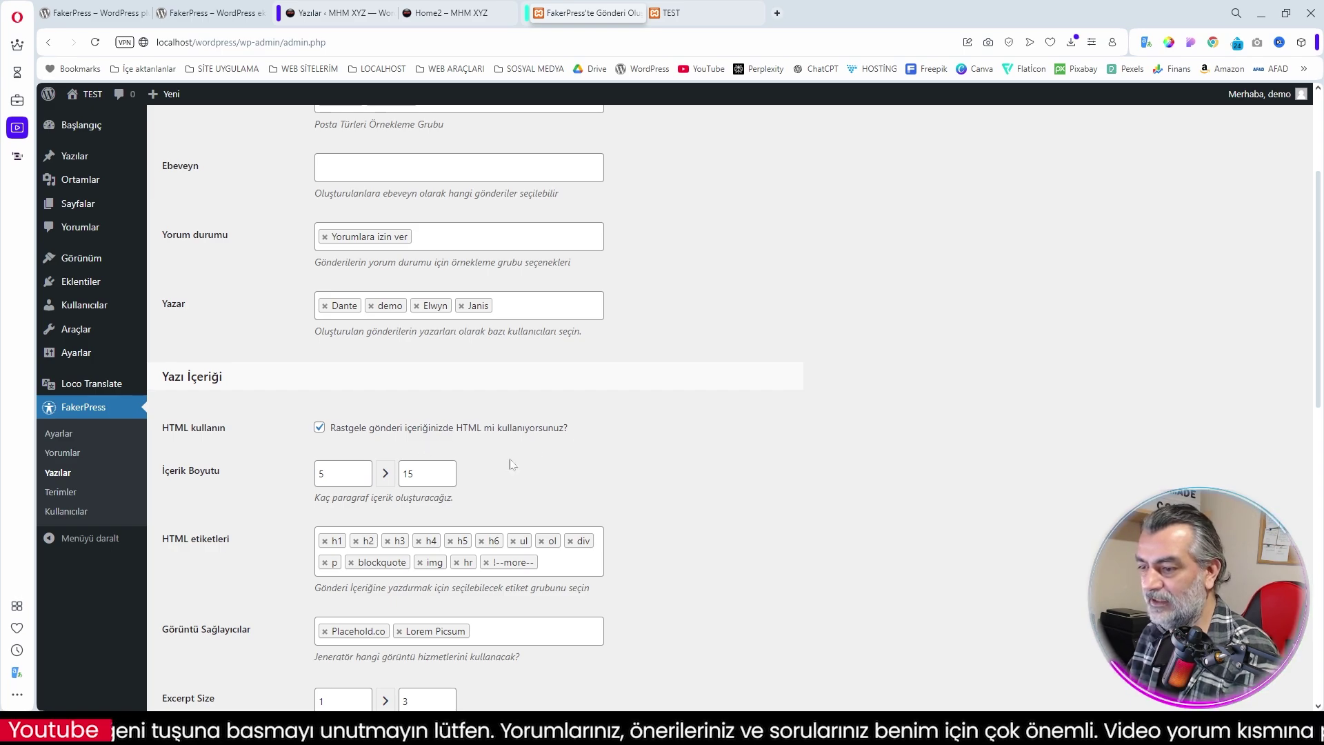
pyautogui.scroll(-3, 510, 490)
pyautogui.click(571, 362)
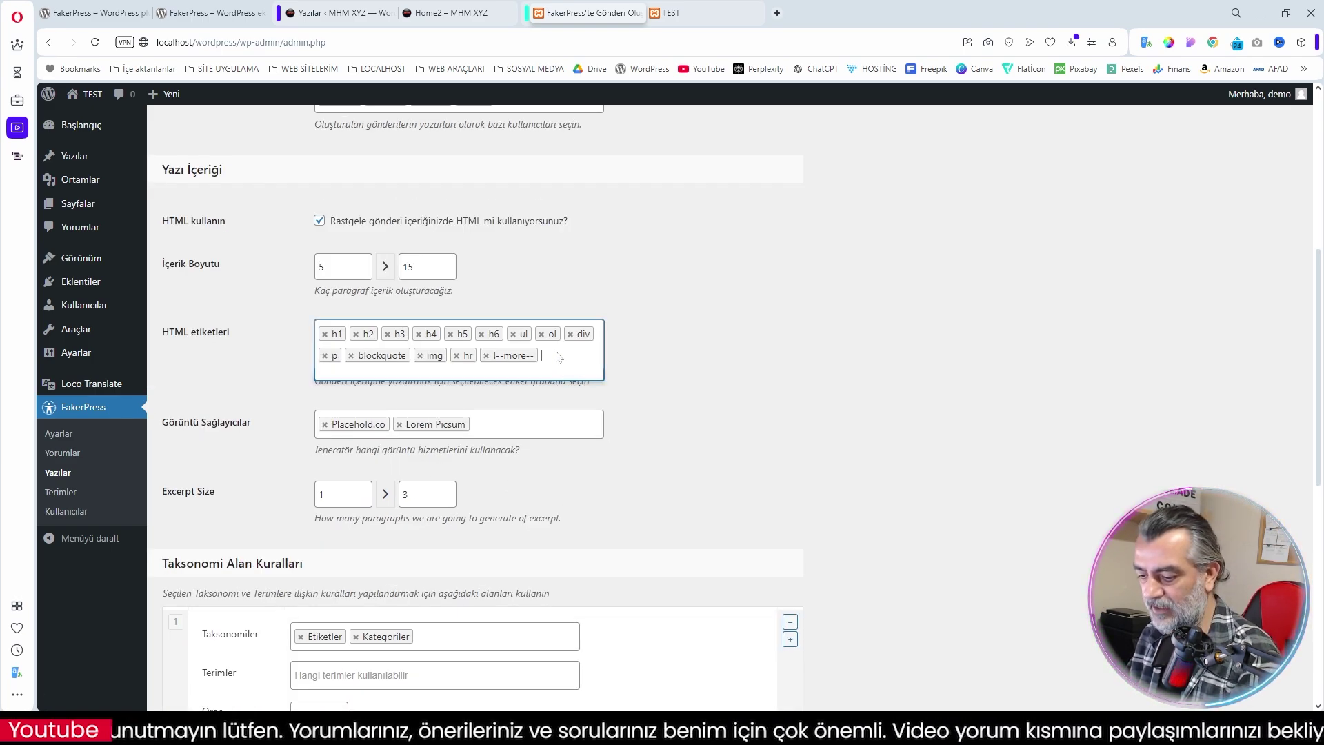
pyautogui.write('b')
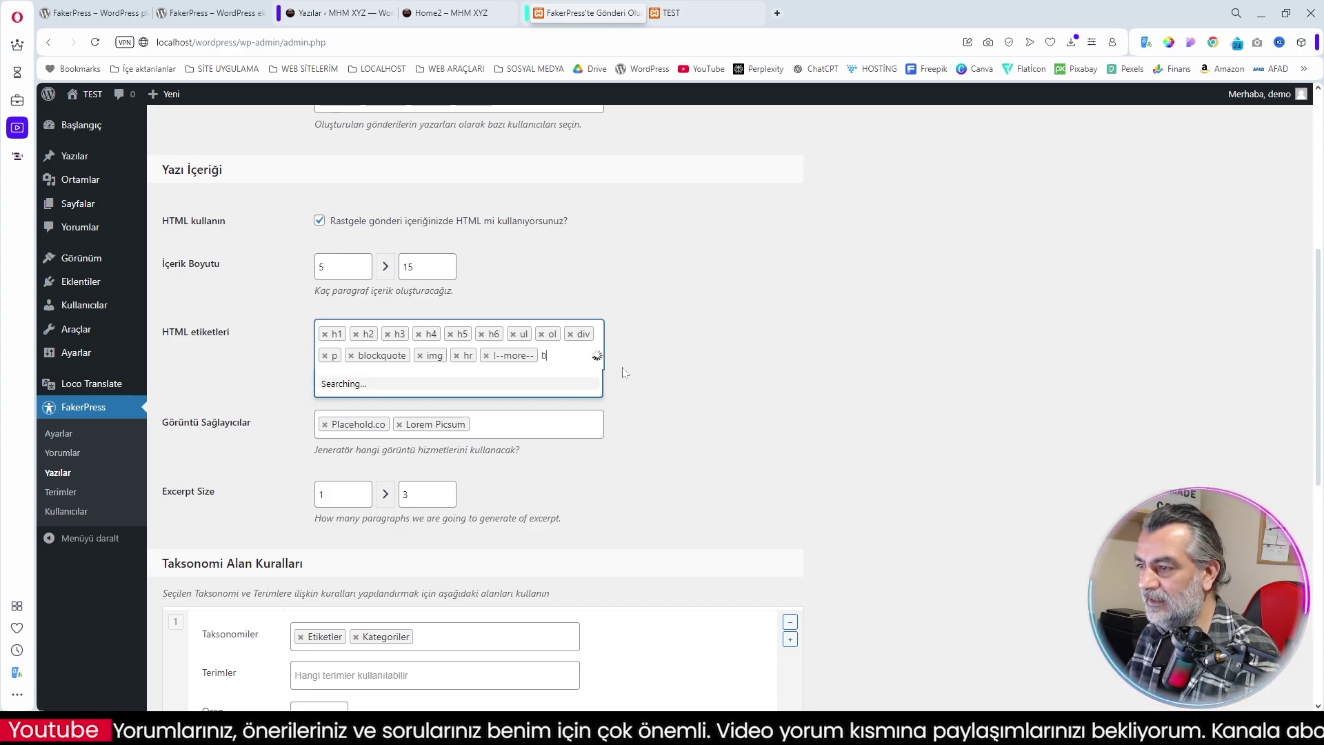
pyautogui.click(554, 357)
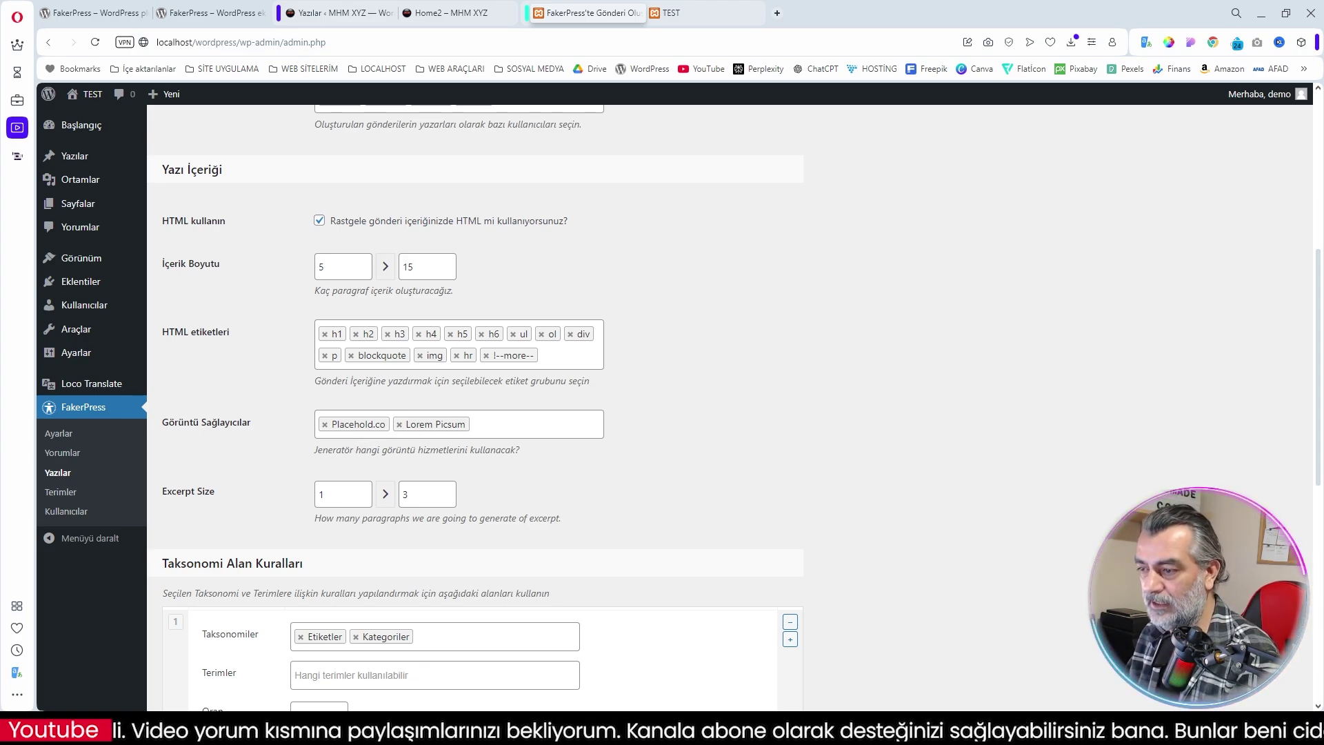
pyautogui.click(542, 435)
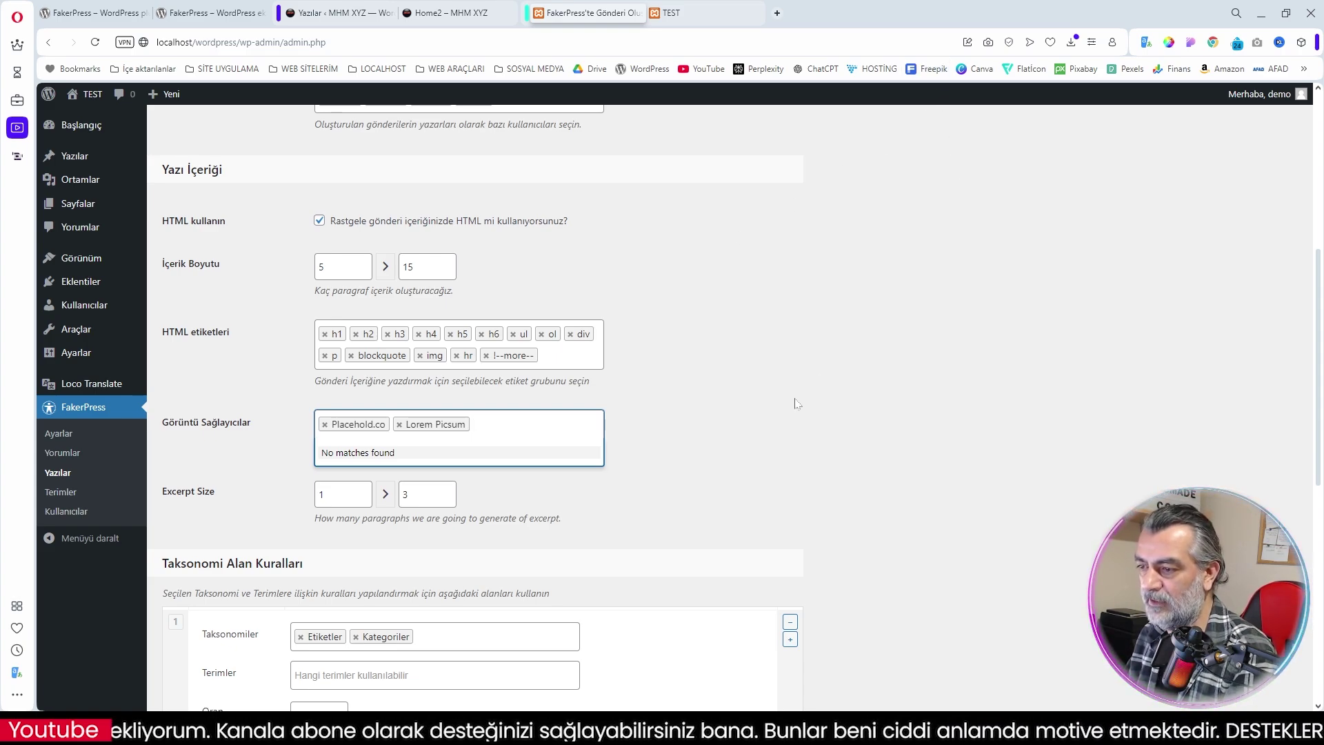
pyautogui.click(917, 437)
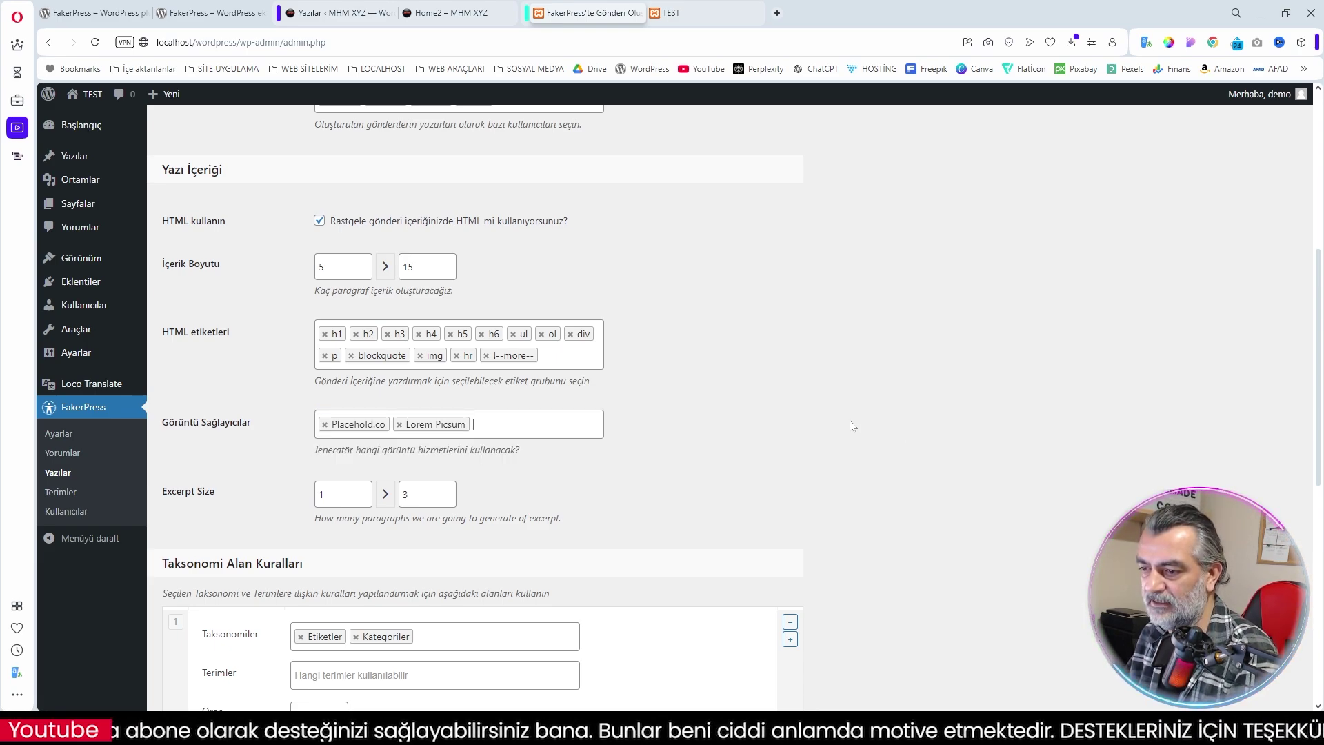
pyautogui.scroll(-2, 851, 425)
pyautogui.scroll(-2, 852, 425)
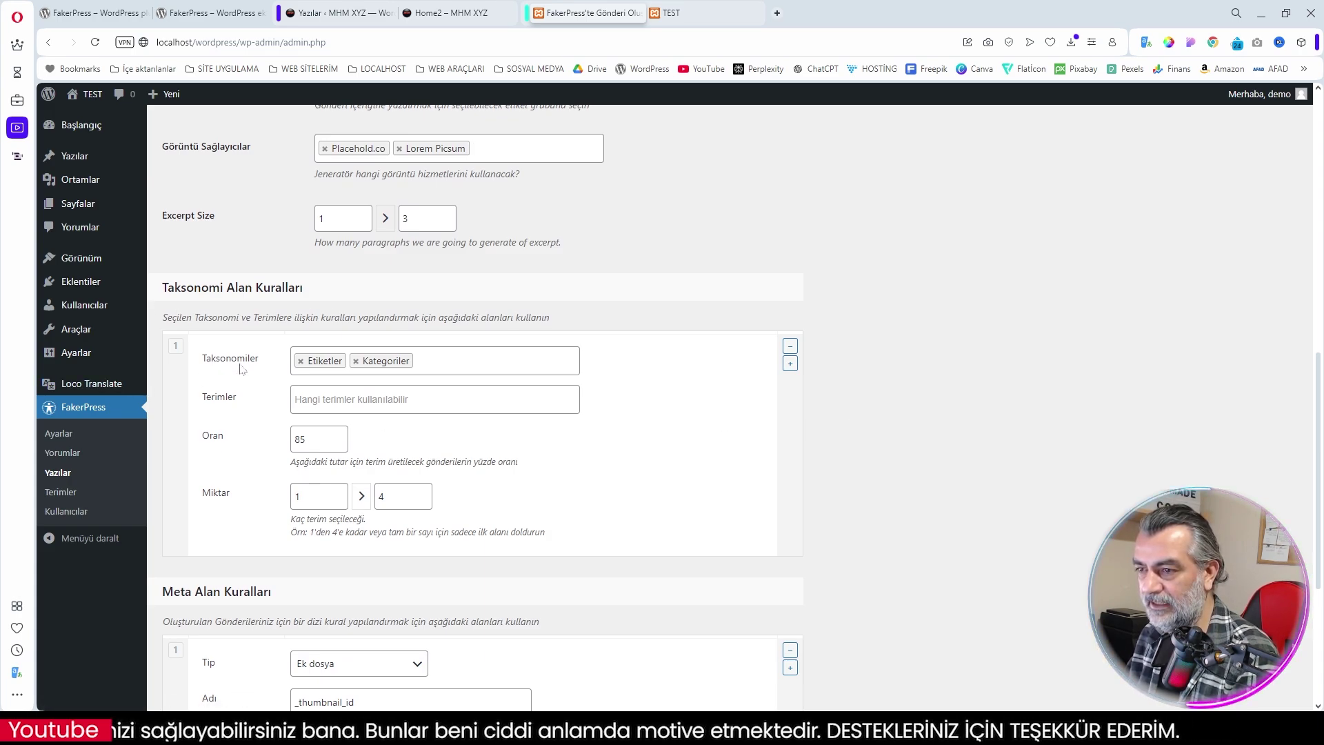
pyautogui.scroll(-2, 217, 359)
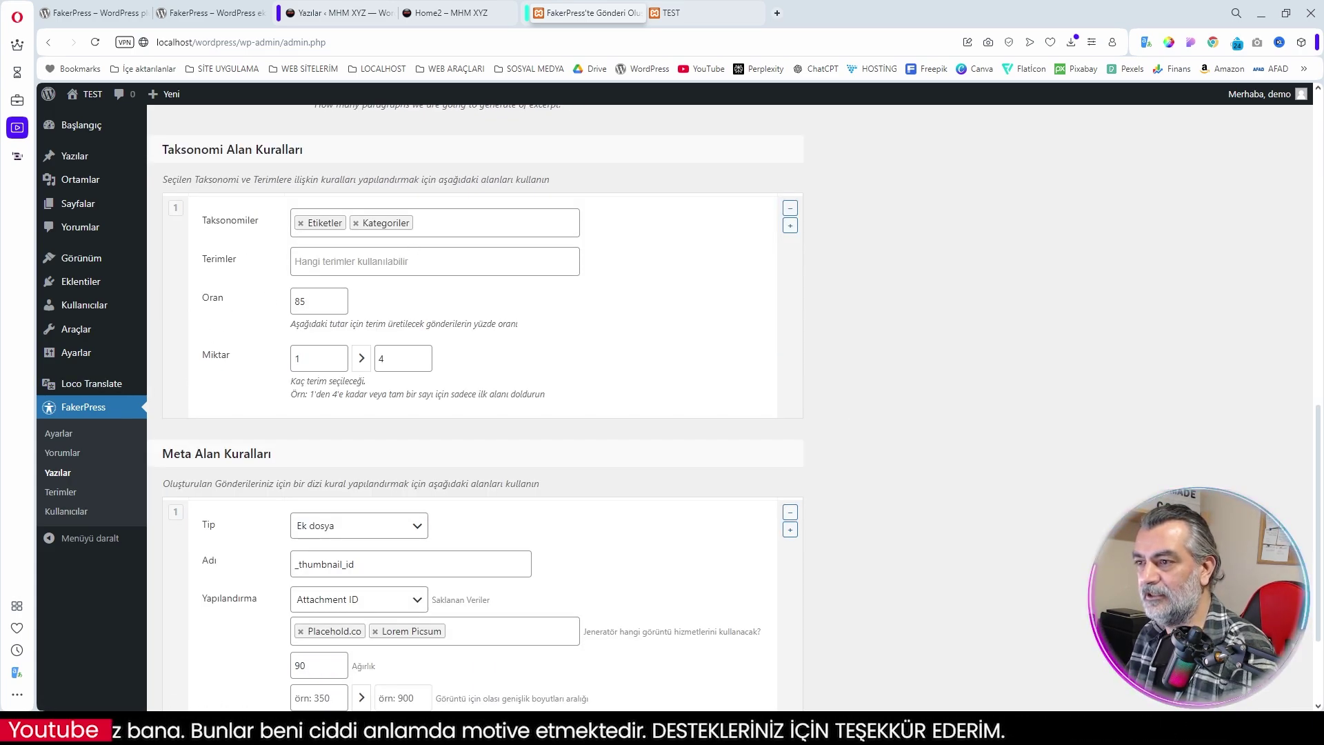
pyautogui.scroll(2, 385, 313)
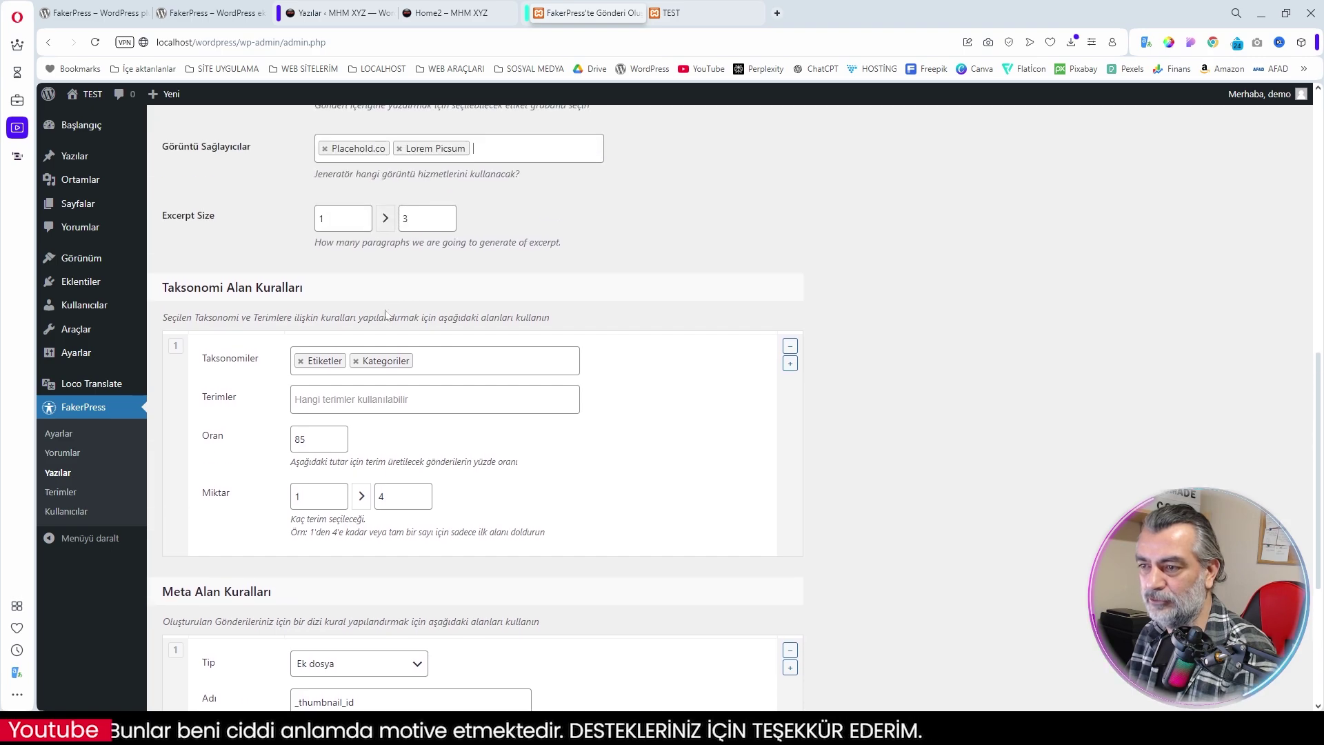
# Add 'category: Genel' as the only term for the generated posts
pyautogui.click(348, 408)
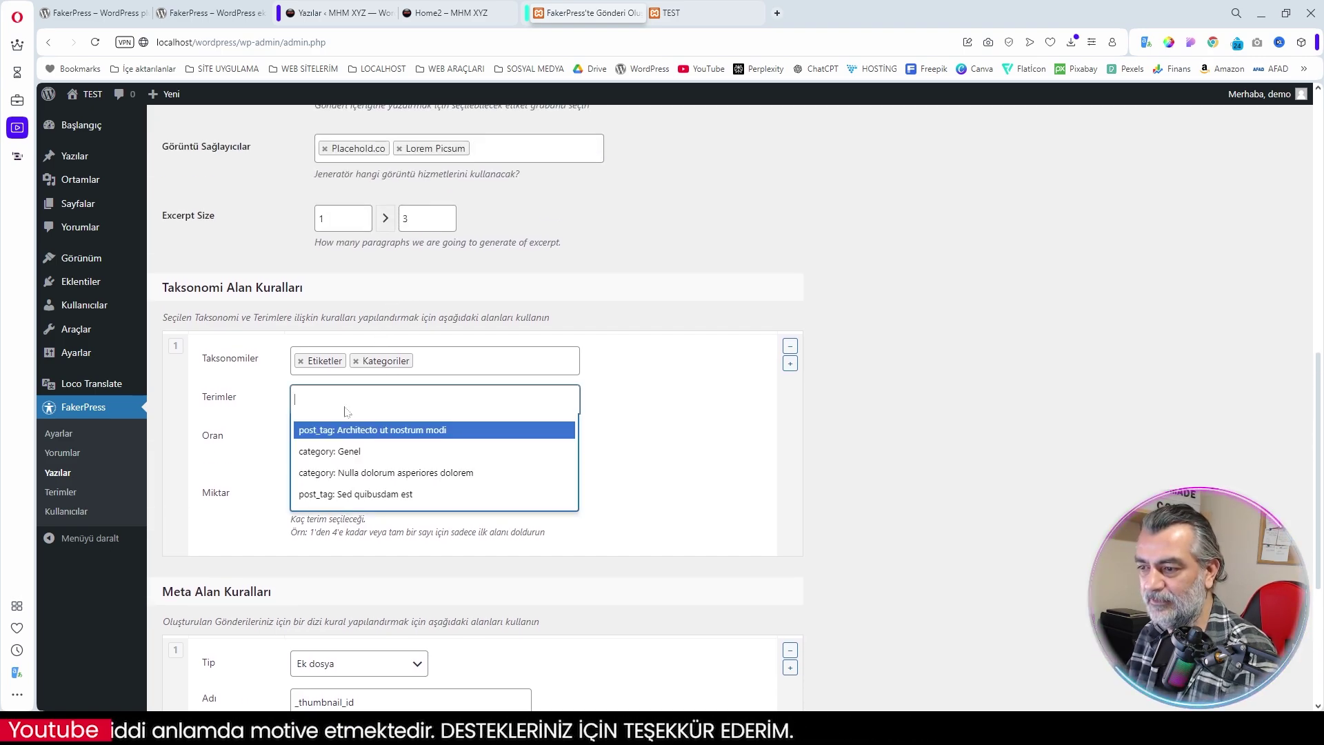
pyautogui.click(360, 451)
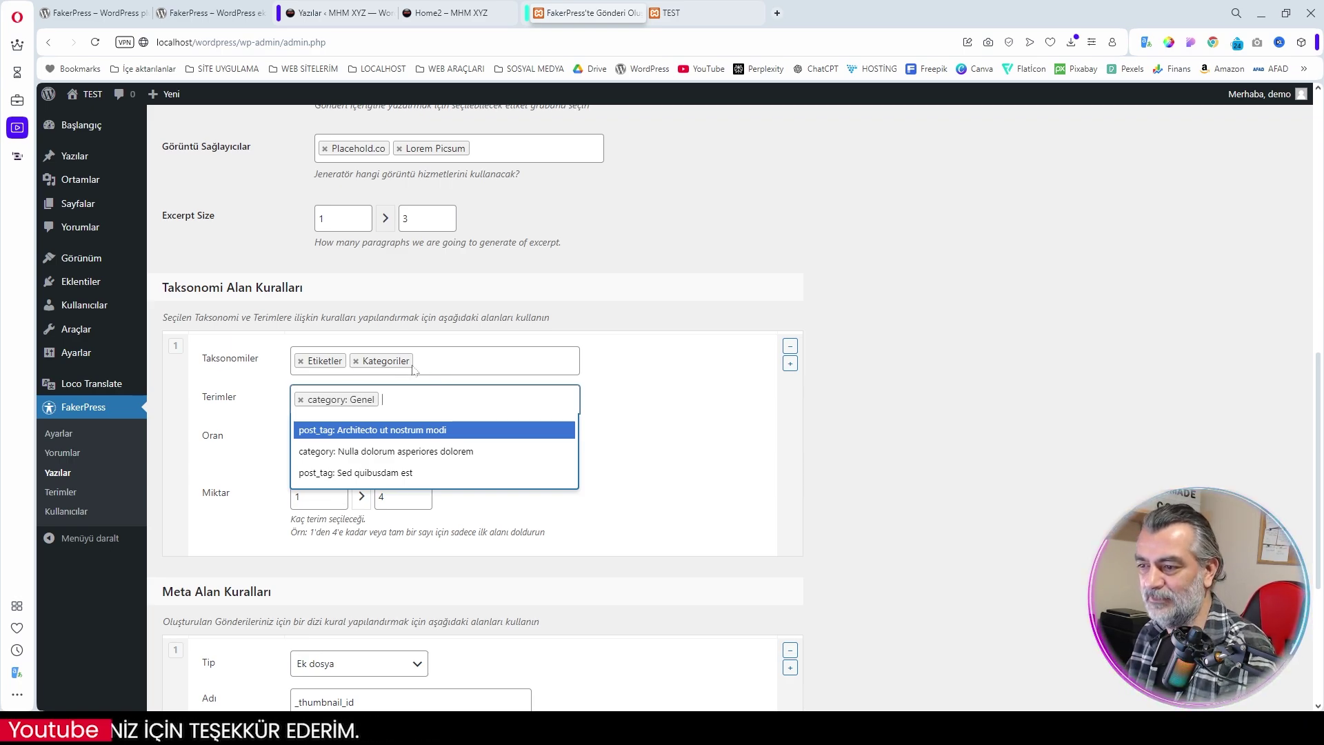
pyautogui.click(417, 404)
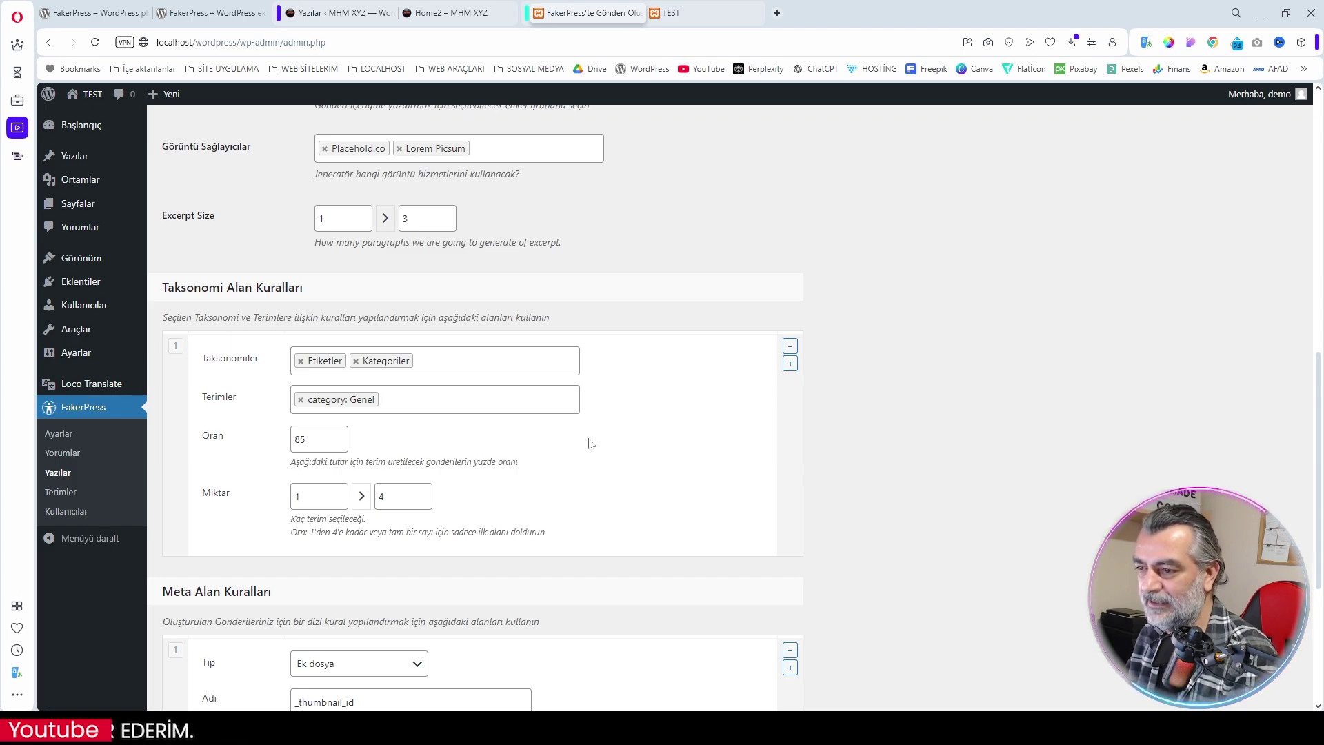
pyautogui.scroll(-4, 590, 443)
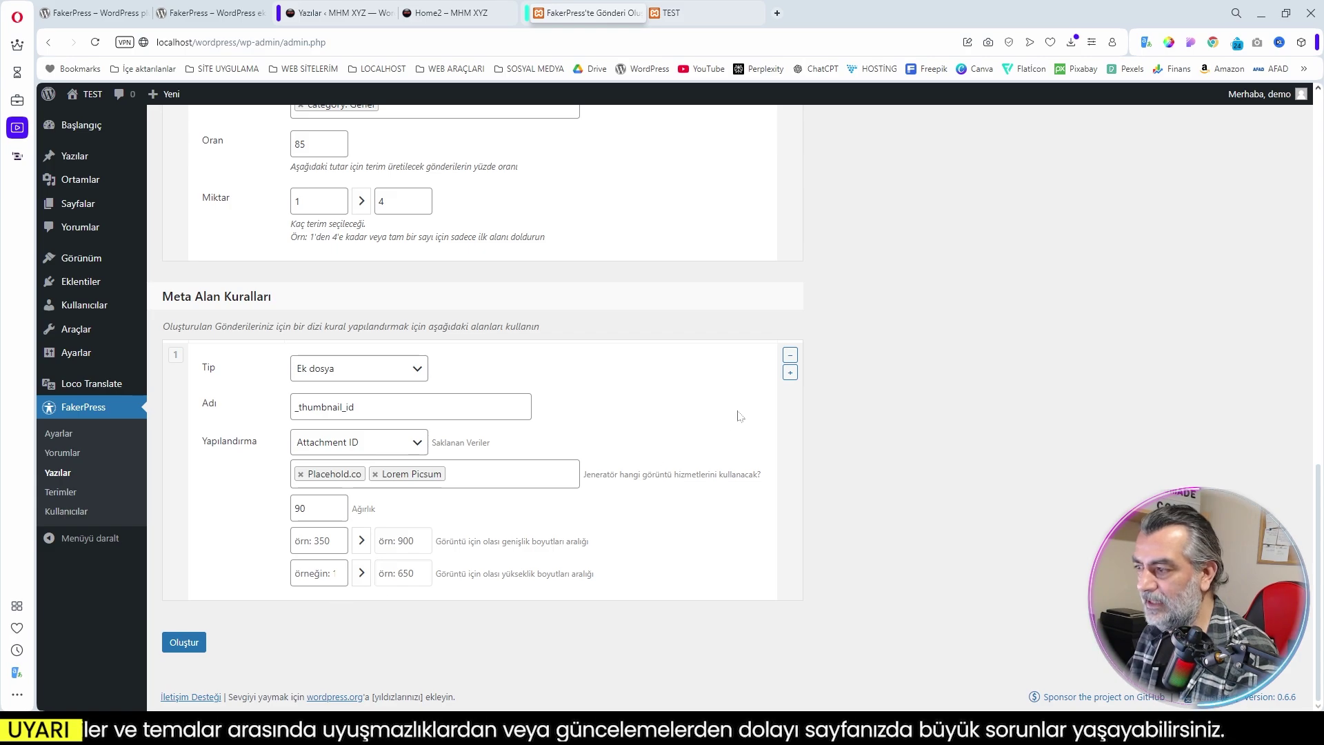
# Add meta rule 2 as a Coğrafi Bilgi field named bio
pyautogui.click(790, 374)
pyautogui.scroll(-3, 657, 536)
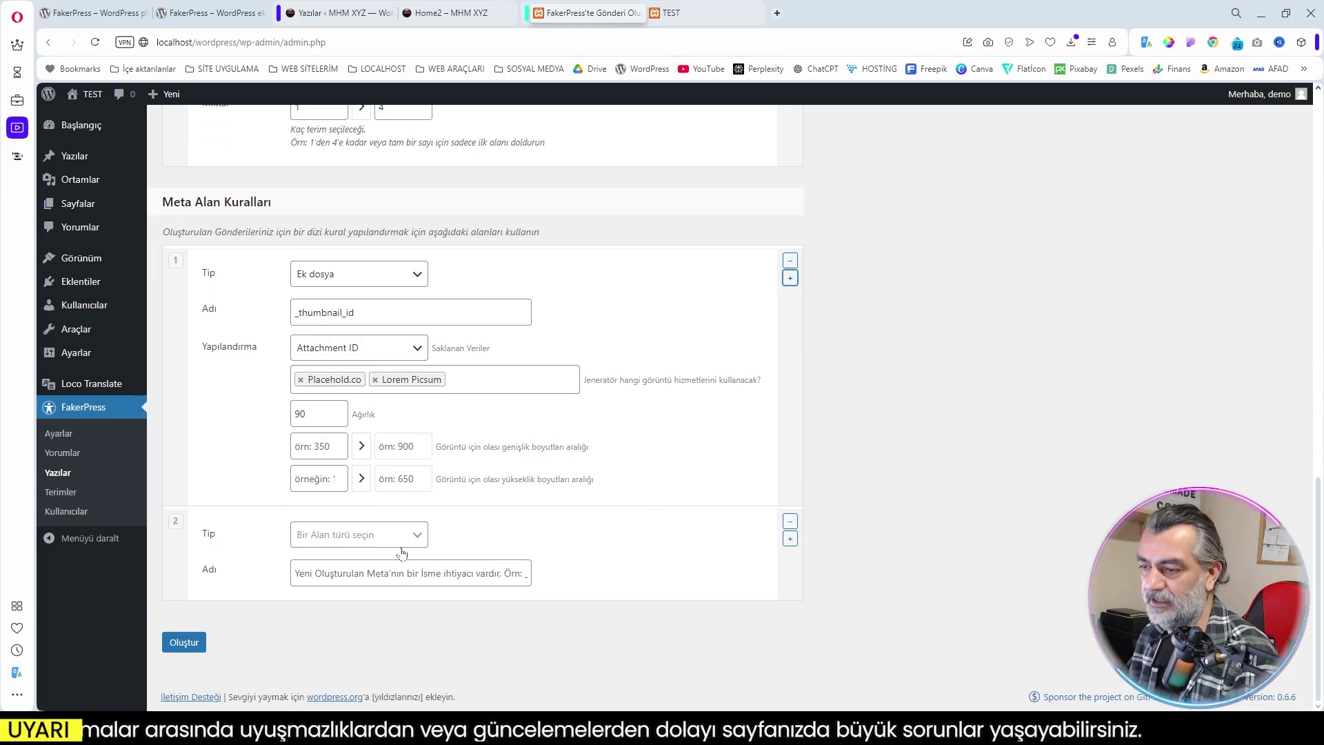
pyautogui.click(358, 535)
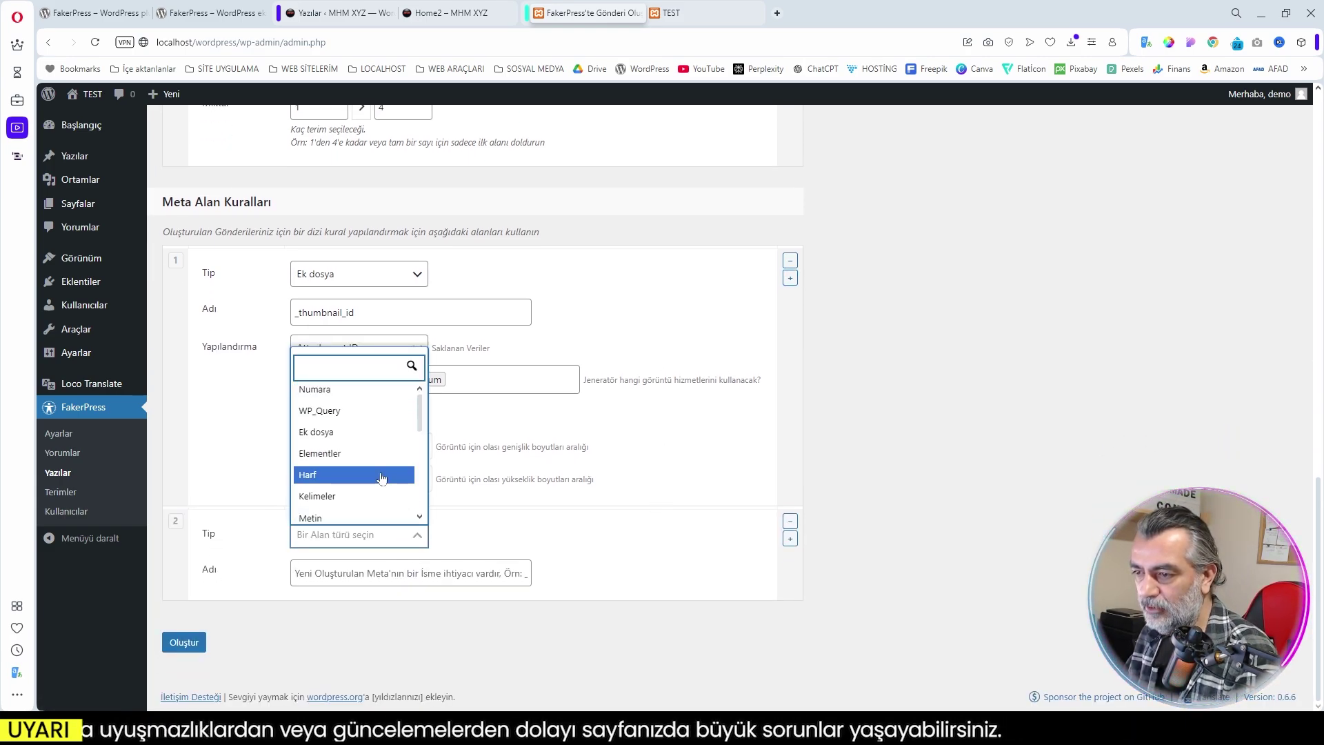
pyautogui.scroll(-3, 372, 482)
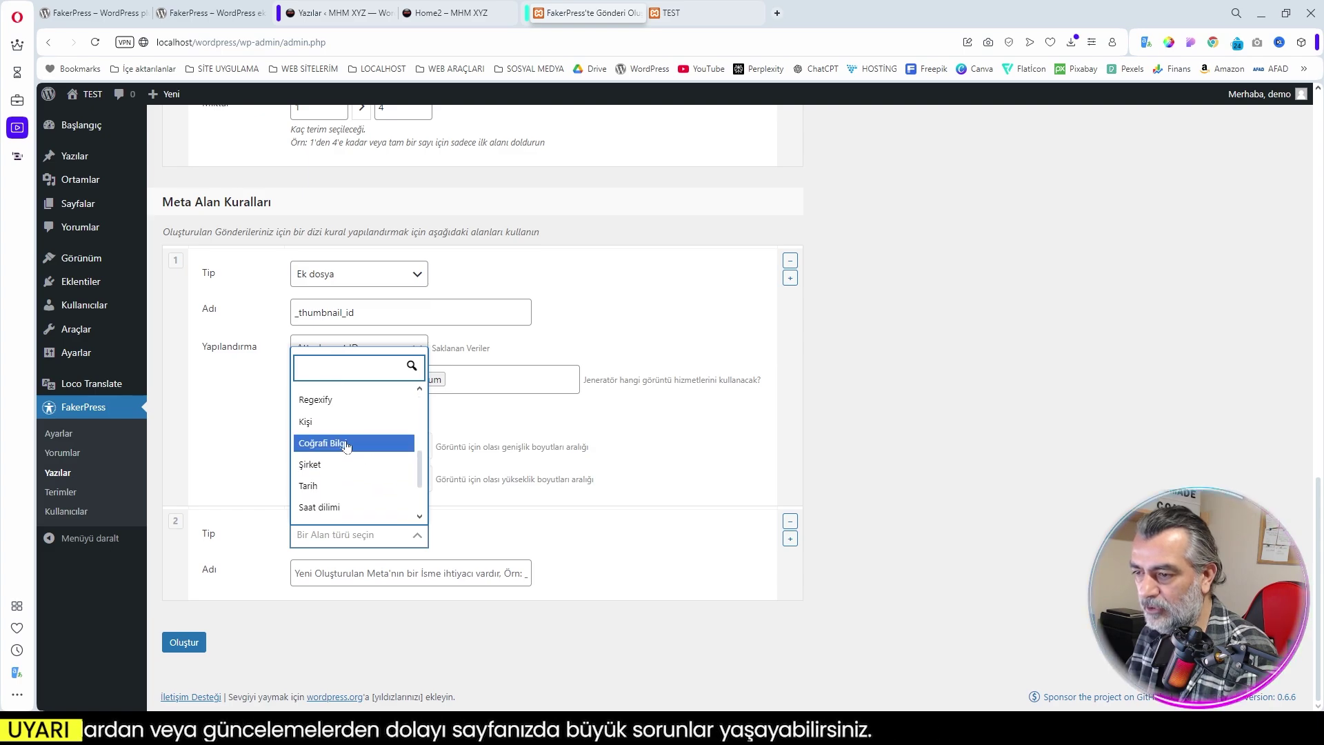
pyautogui.click(347, 446)
pyautogui.press('Tab')
pyautogui.write('bio')
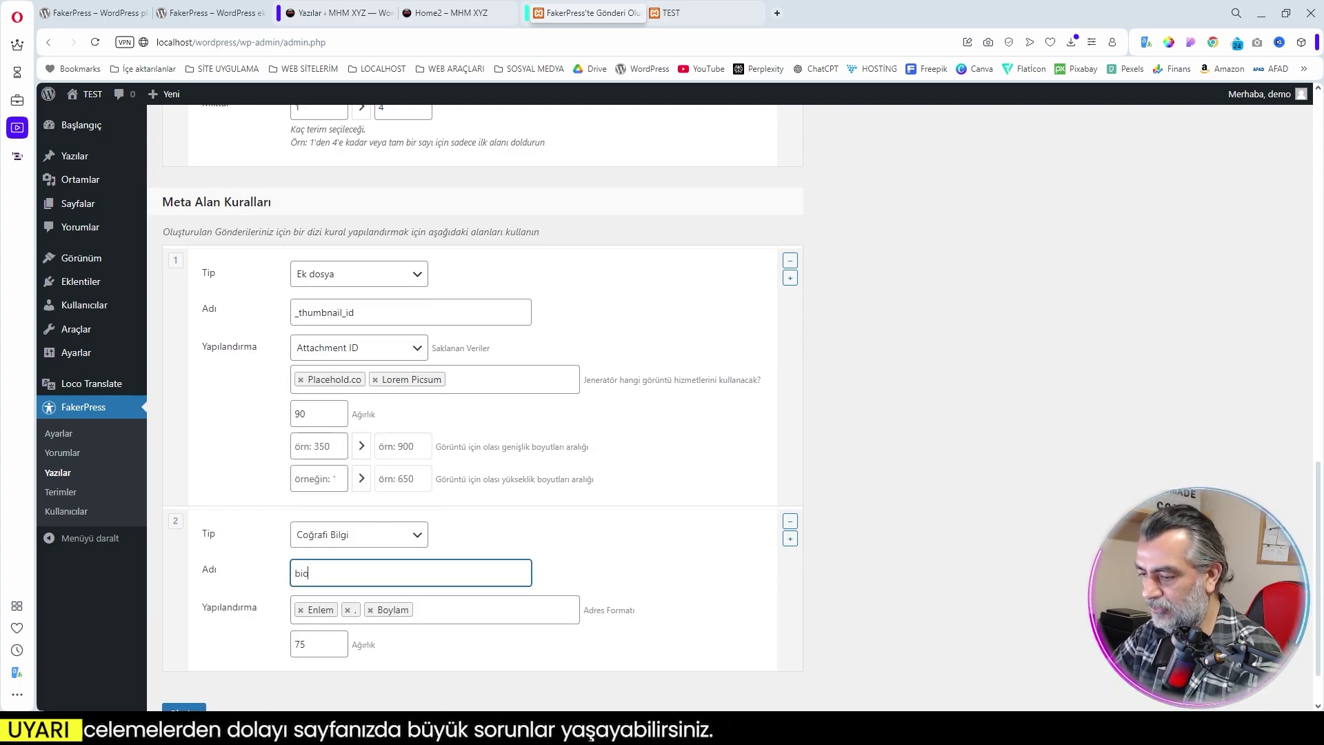
pyautogui.click(631, 553)
pyautogui.scroll(-2, 646, 552)
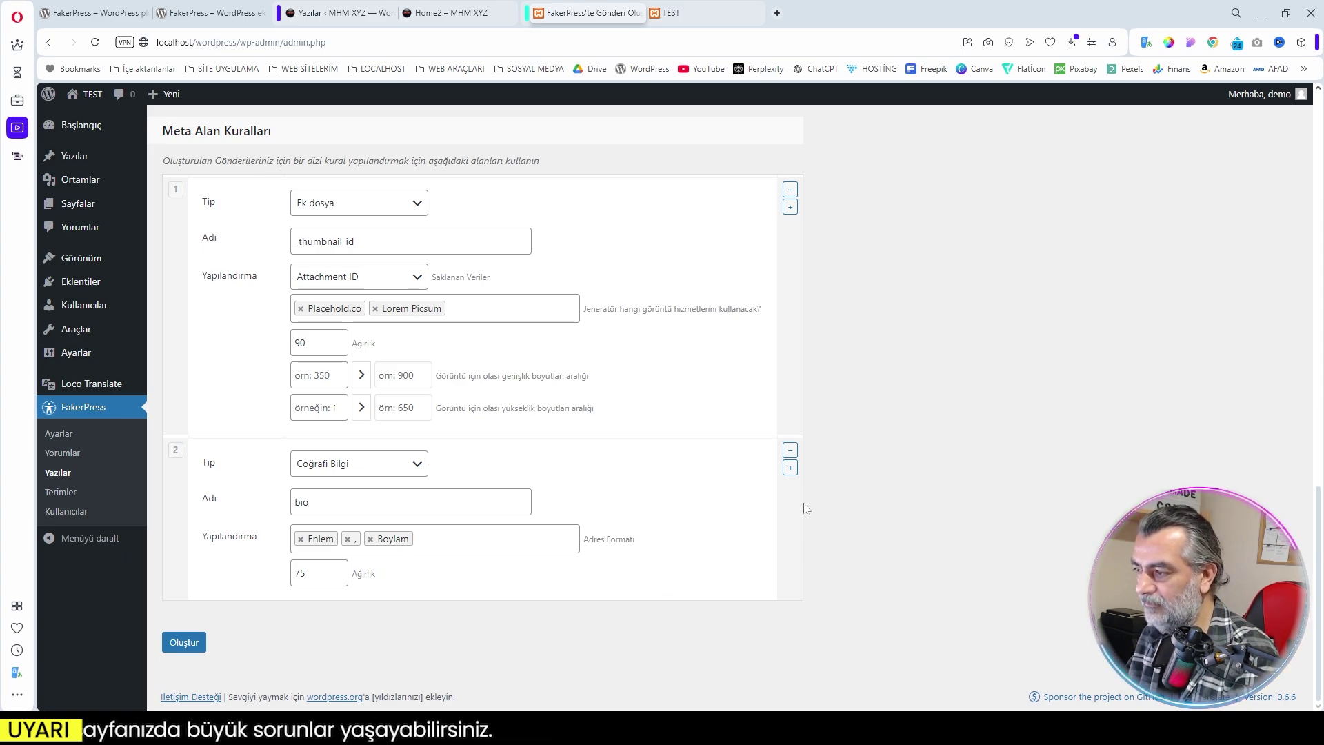
# Add meta rule 3 for the Tarih field named zaman
pyautogui.click(791, 469)
pyautogui.scroll(5, 691, 496)
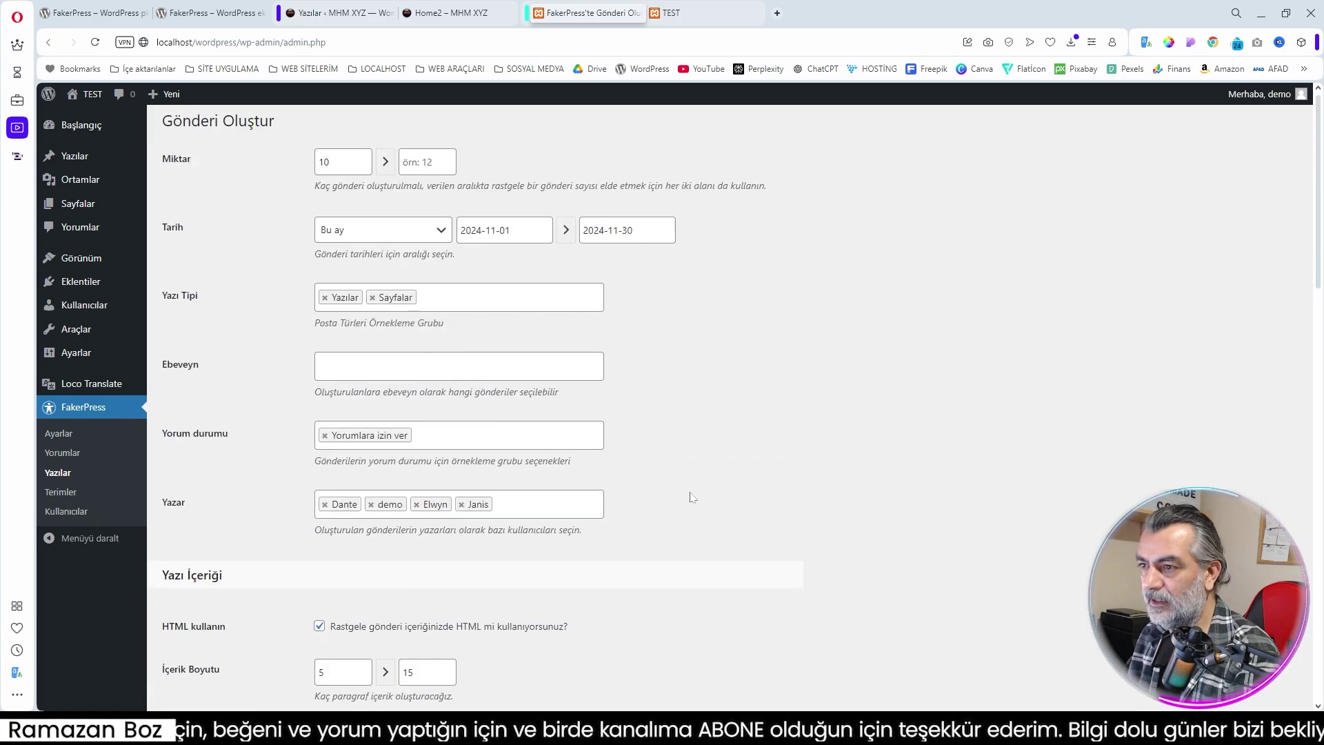
pyautogui.scroll(-15, 755, 698)
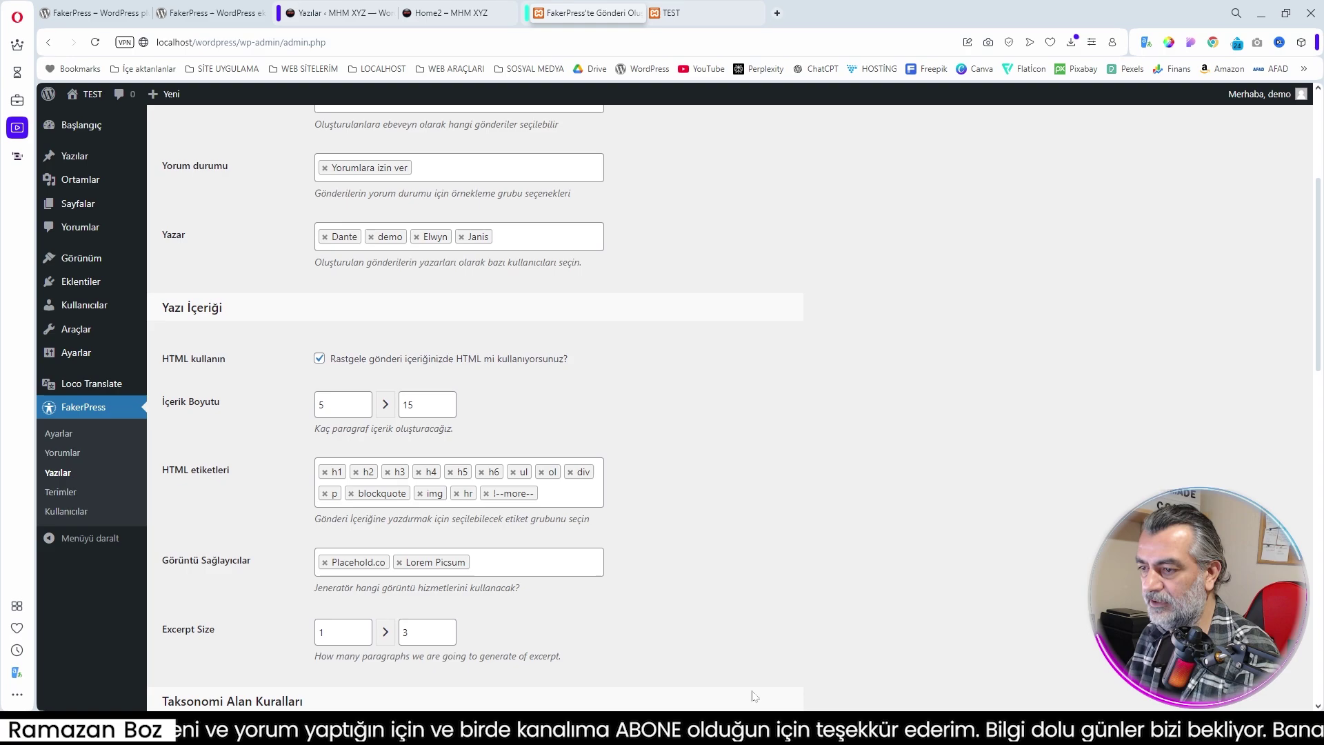
pyautogui.scroll(-5, 754, 698)
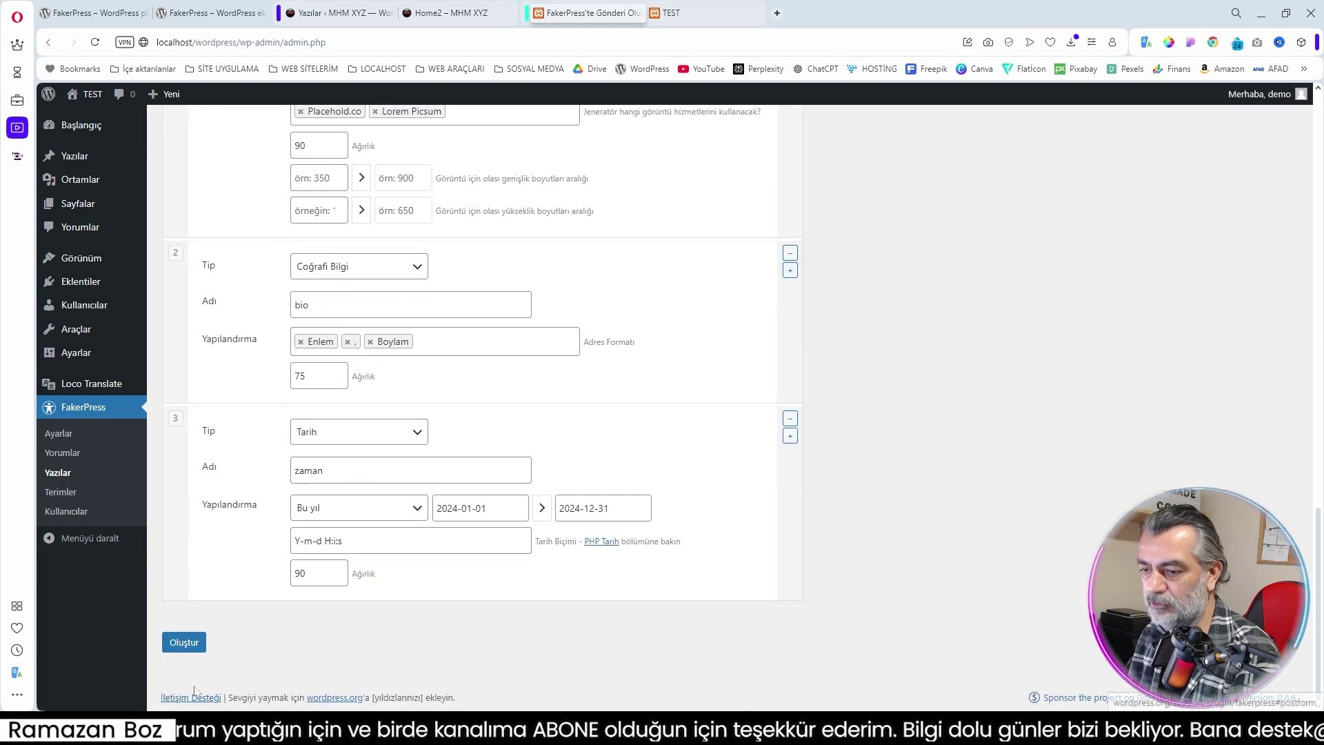
# Generate the posts and open post 26, 'Ducimus sed laborum in veniam voluptas', in a new tab
pyautogui.click(184, 642)
pyautogui.rightClick(338, 688)
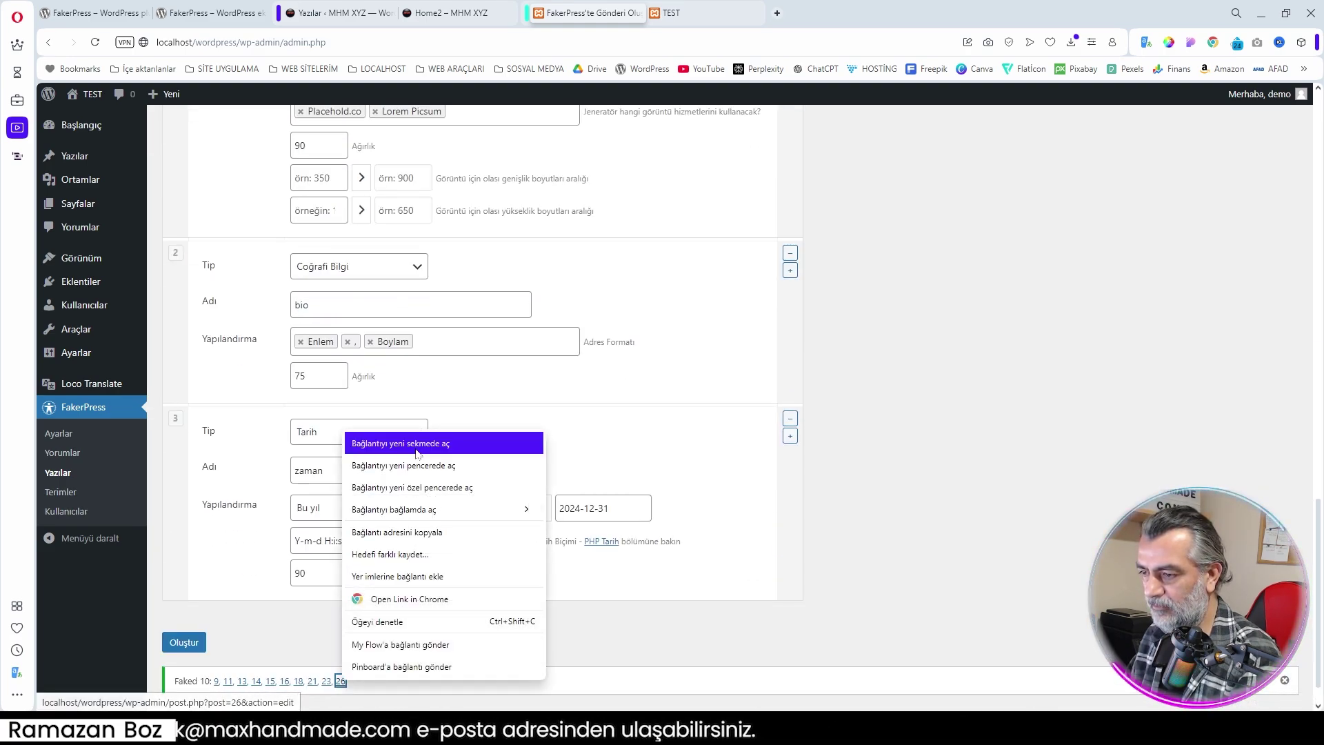
pyautogui.click(387, 439)
pyautogui.scroll(-12, 815, 325)
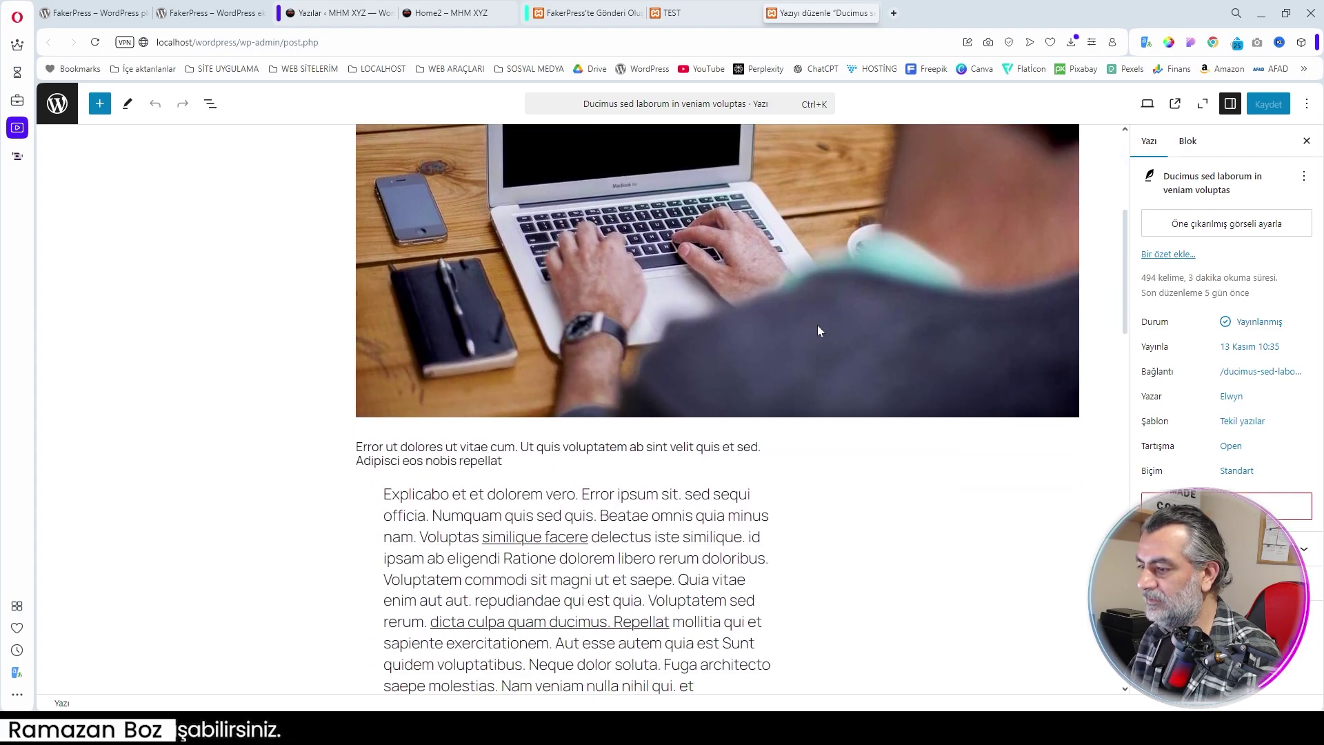
pyautogui.scroll(-18, 577, 407)
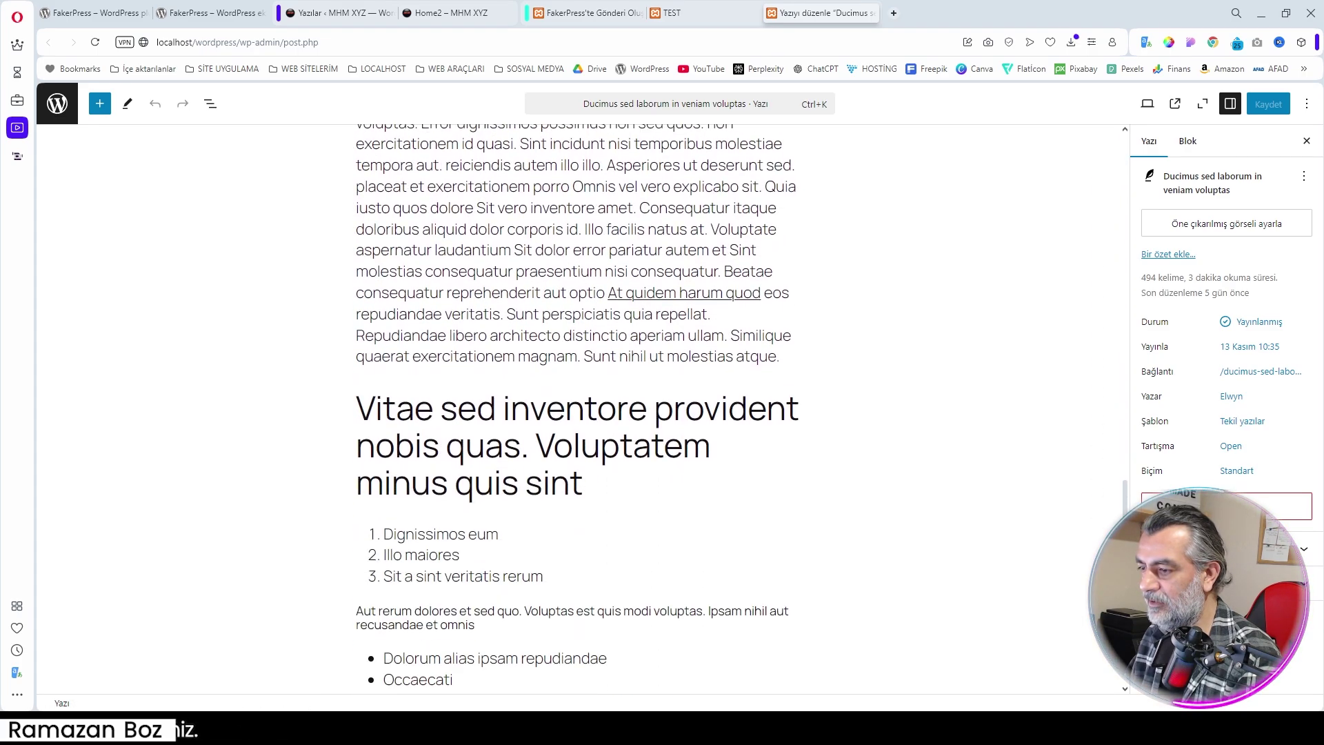
pyautogui.scroll(20, 740, 362)
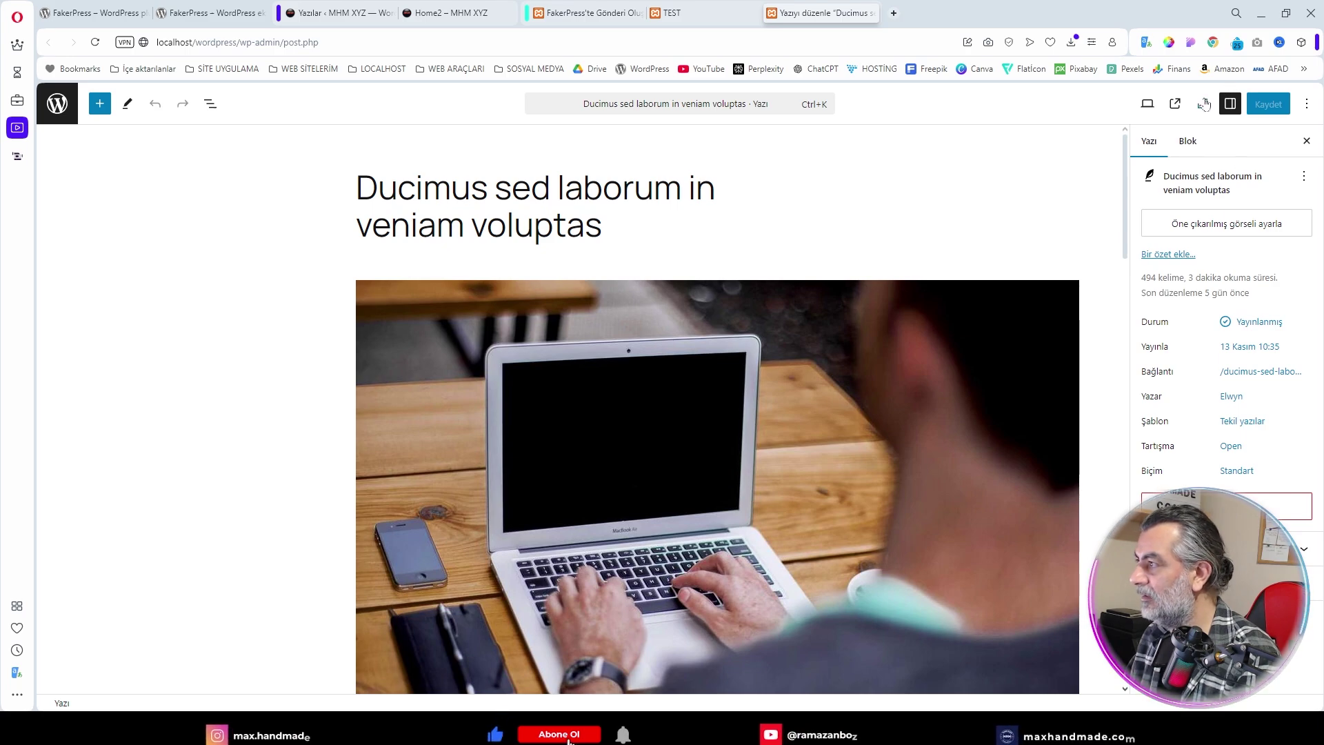
# View the published post, then browse the TEST blog's home page listing the fake posts
pyautogui.click(1174, 105)
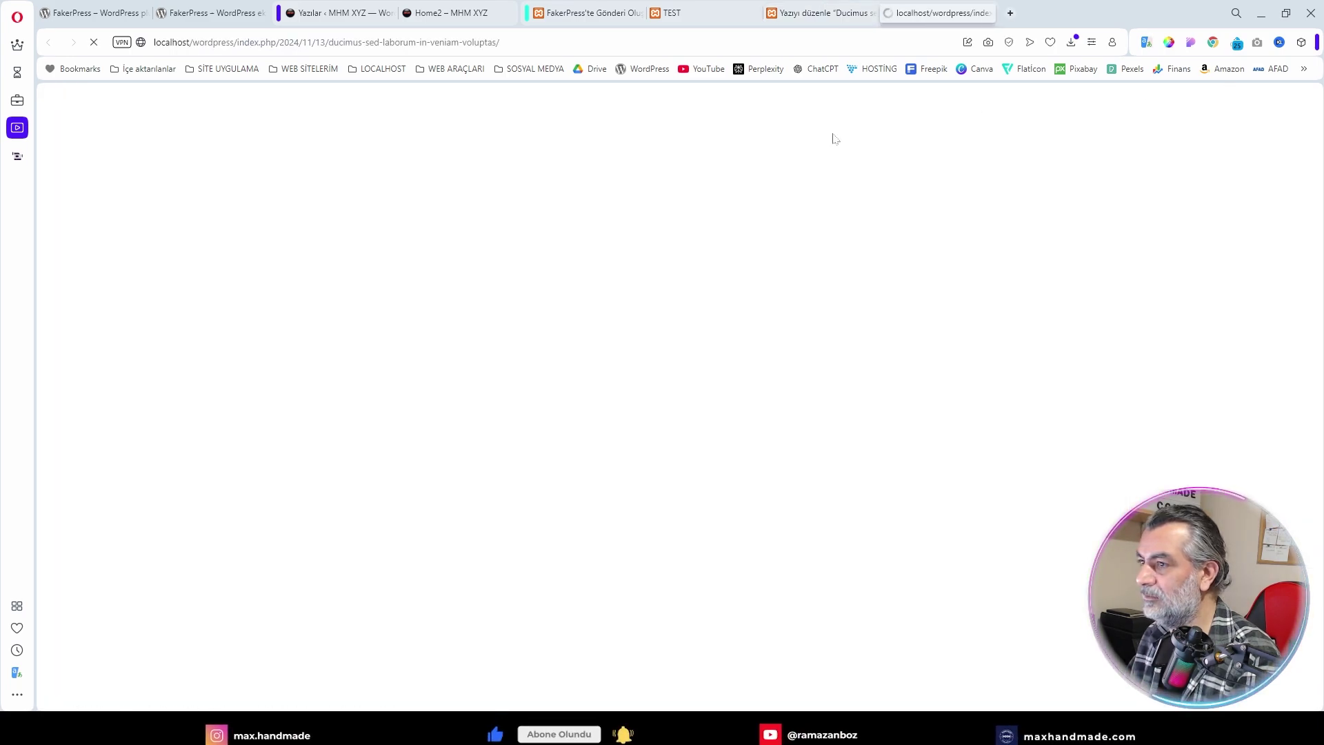
pyautogui.click(230, 129)
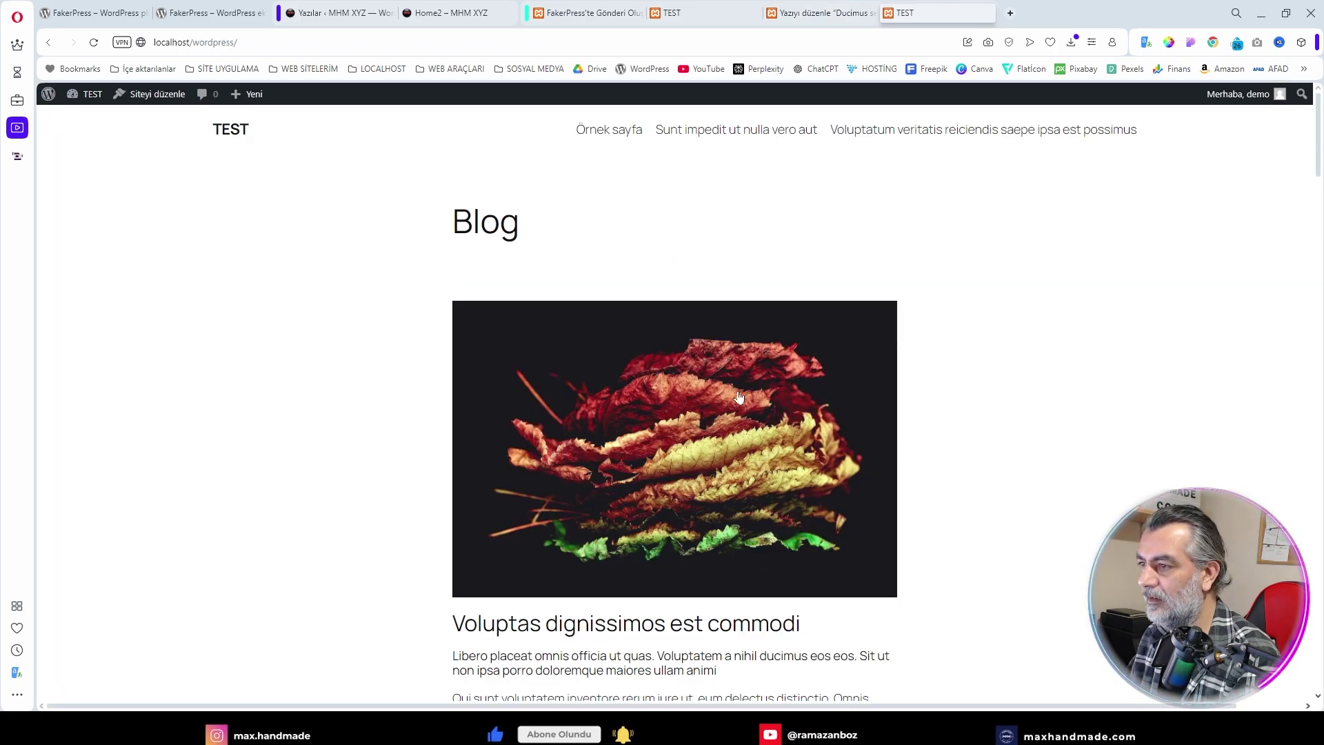
pyautogui.scroll(-20, 690, 339)
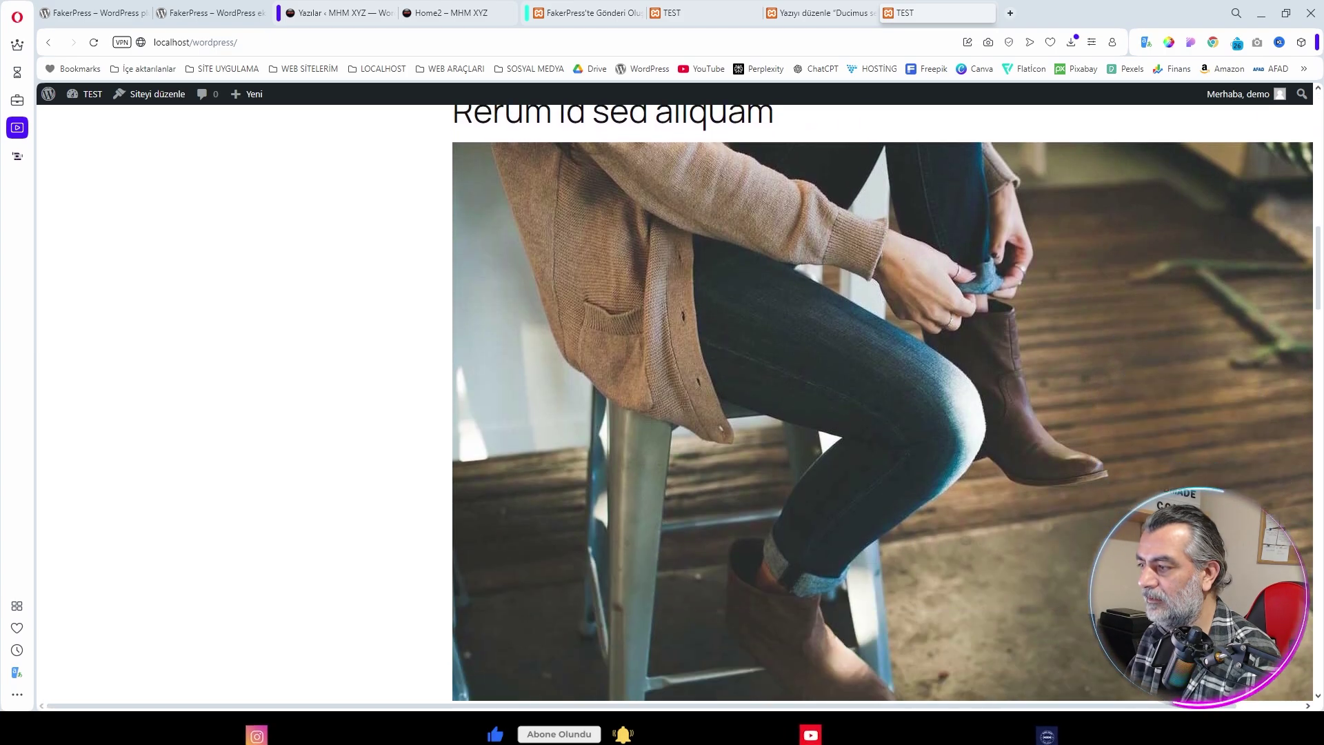
pyautogui.scroll(-15, 709, 346)
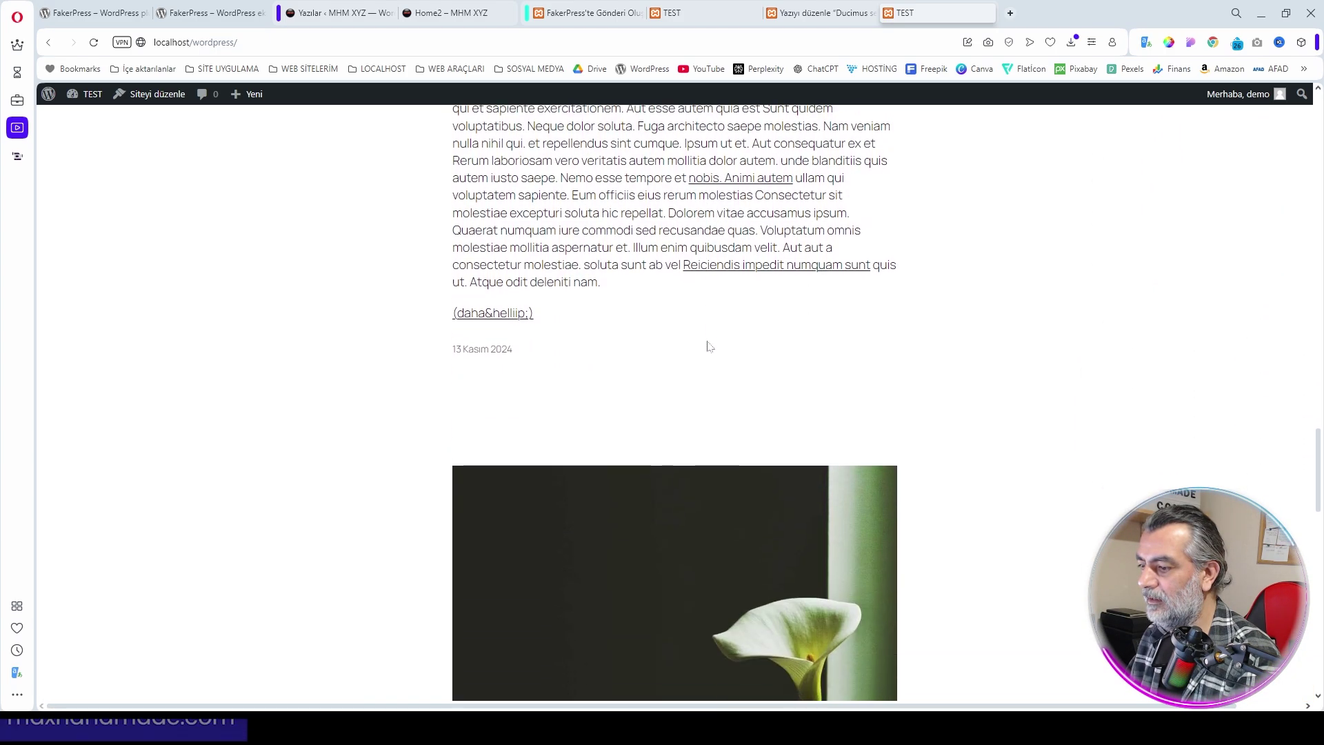
pyautogui.scroll(-10, 708, 346)
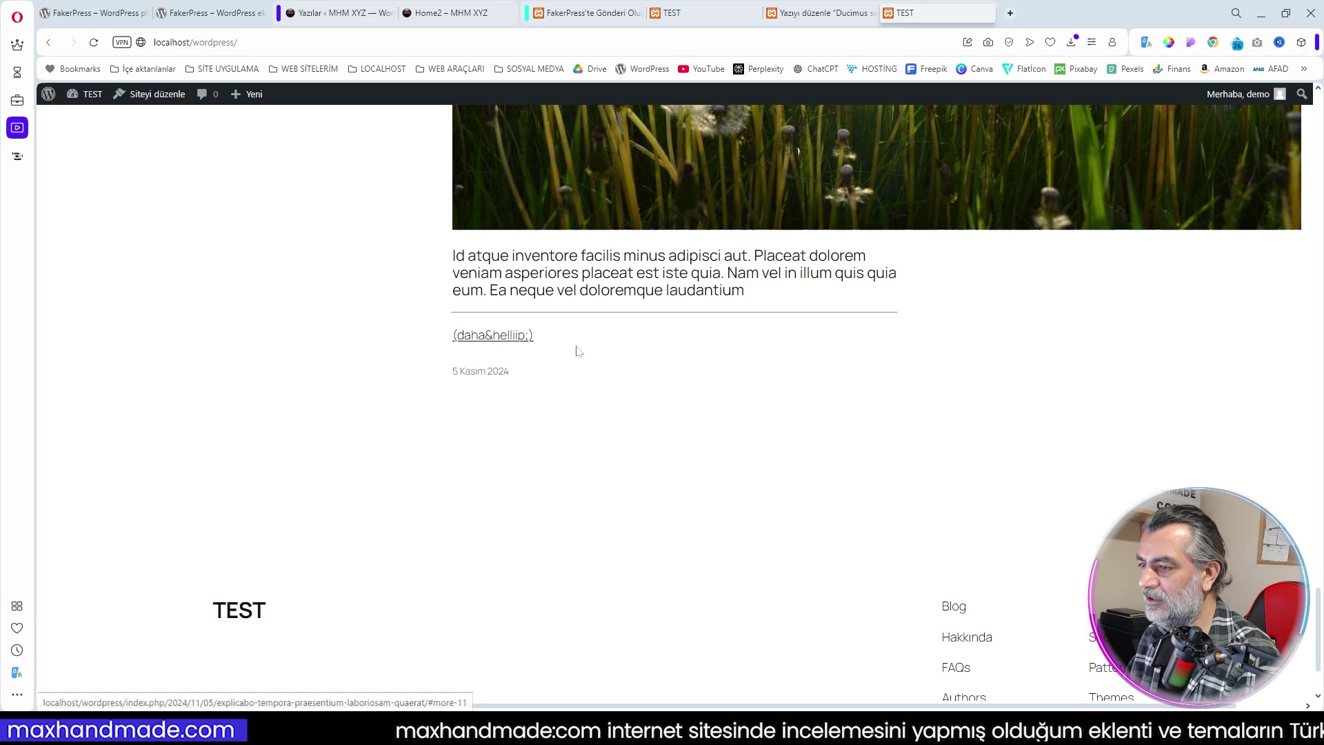
pyautogui.scroll(4, 611, 354)
pyautogui.scroll(20, 610, 350)
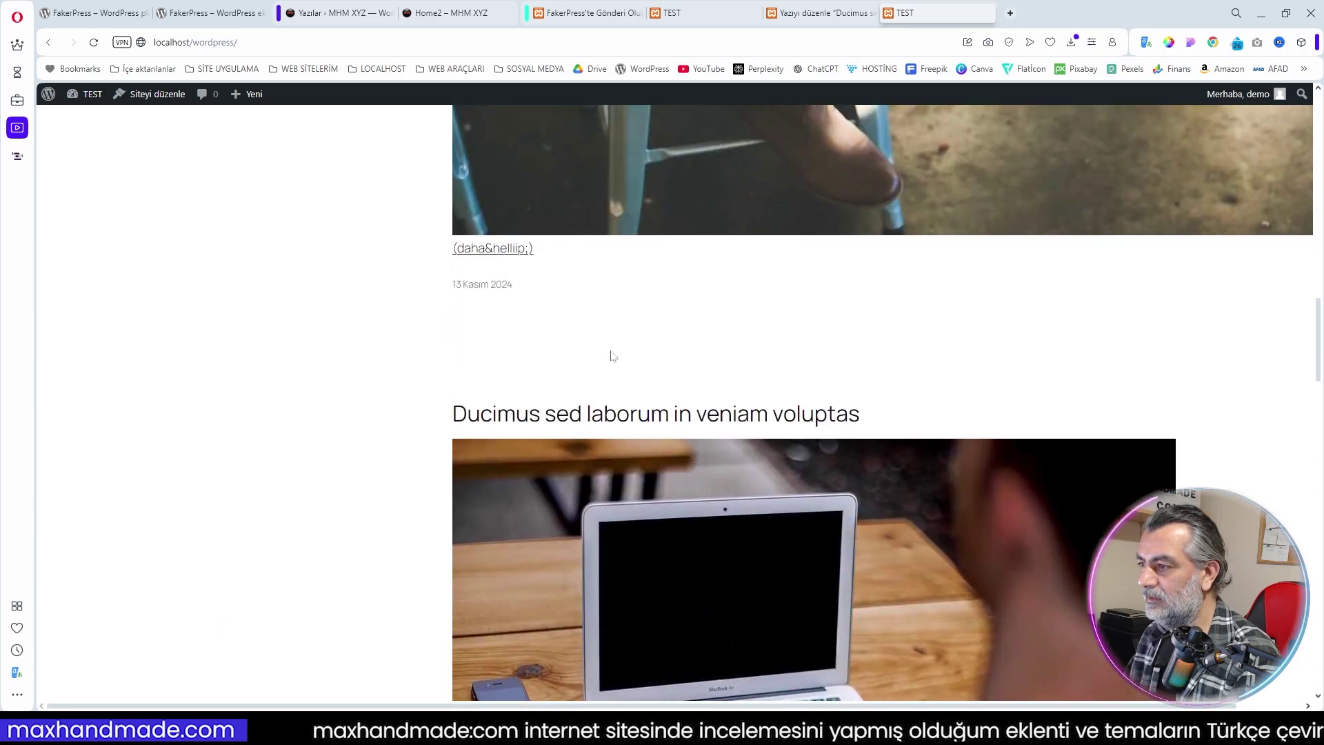
pyautogui.scroll(9, 611, 355)
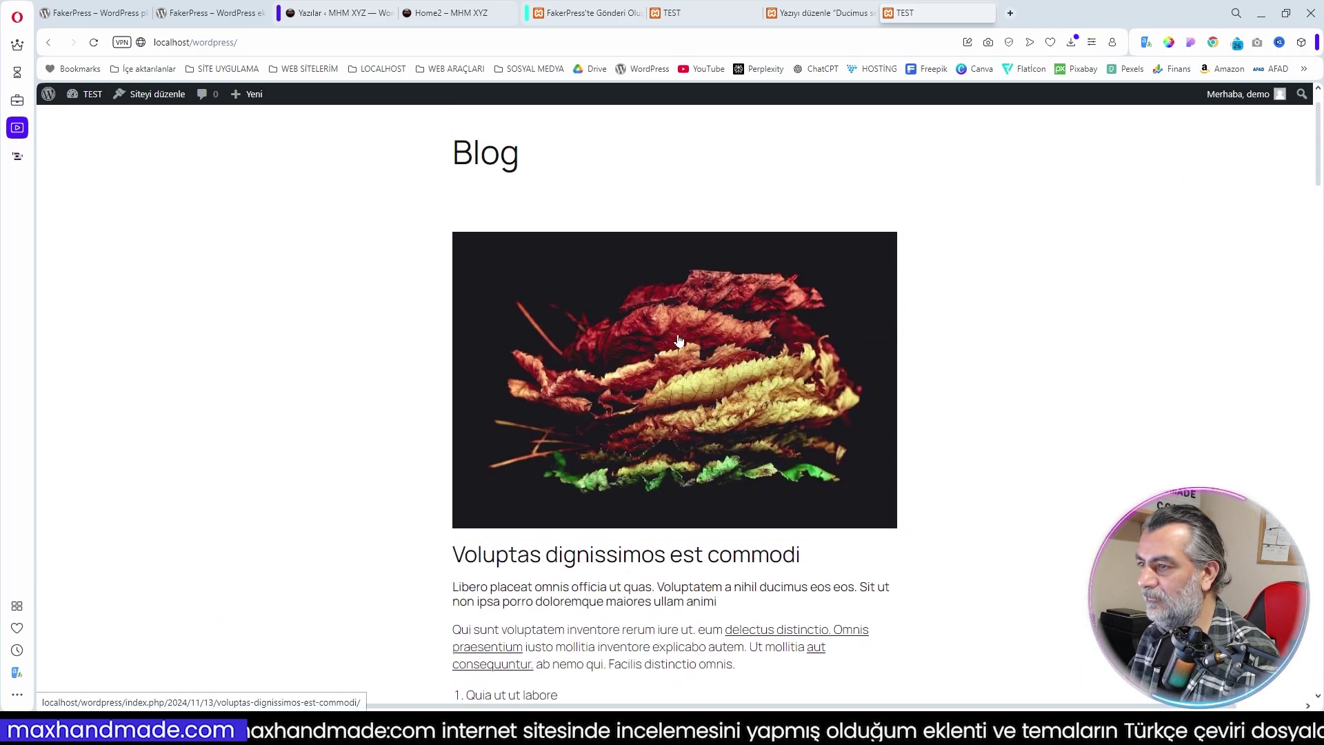
pyautogui.scroll(-4, 659, 345)
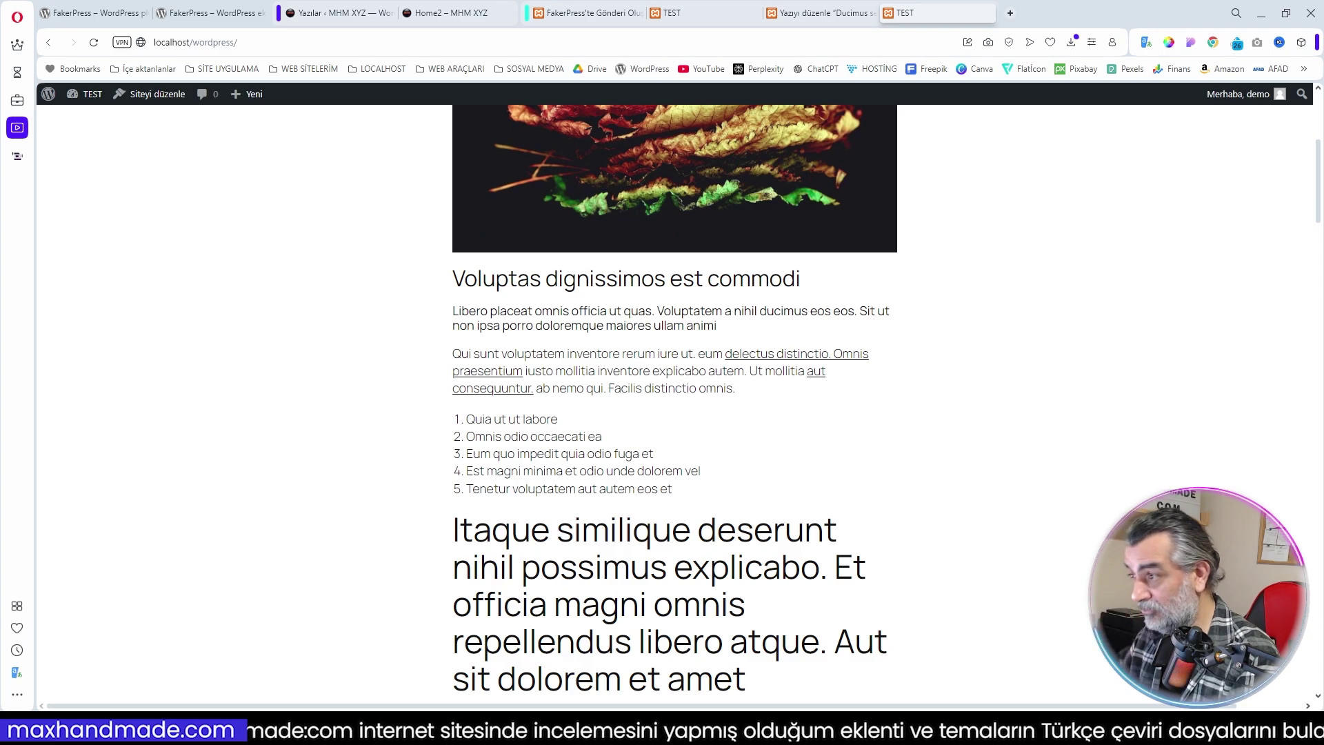
pyautogui.scroll(-8, 735, 520)
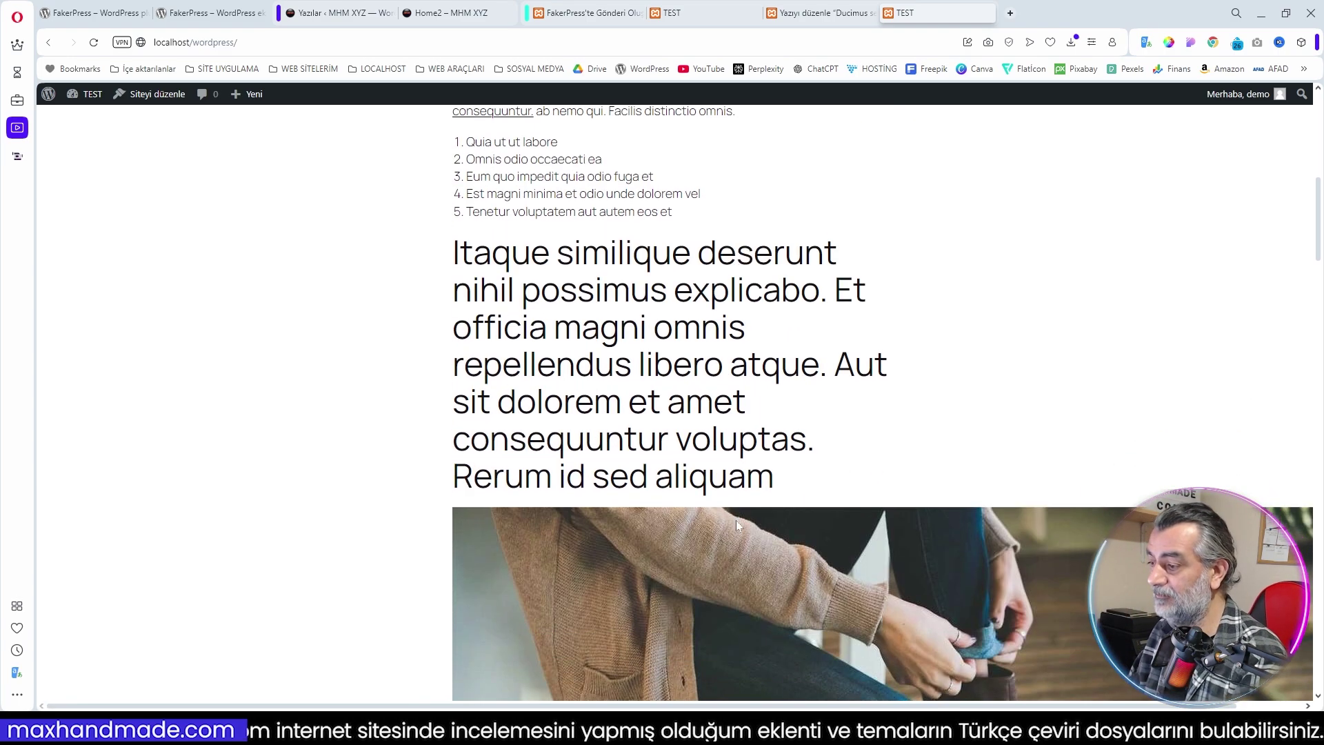
pyautogui.scroll(12, 1107, 385)
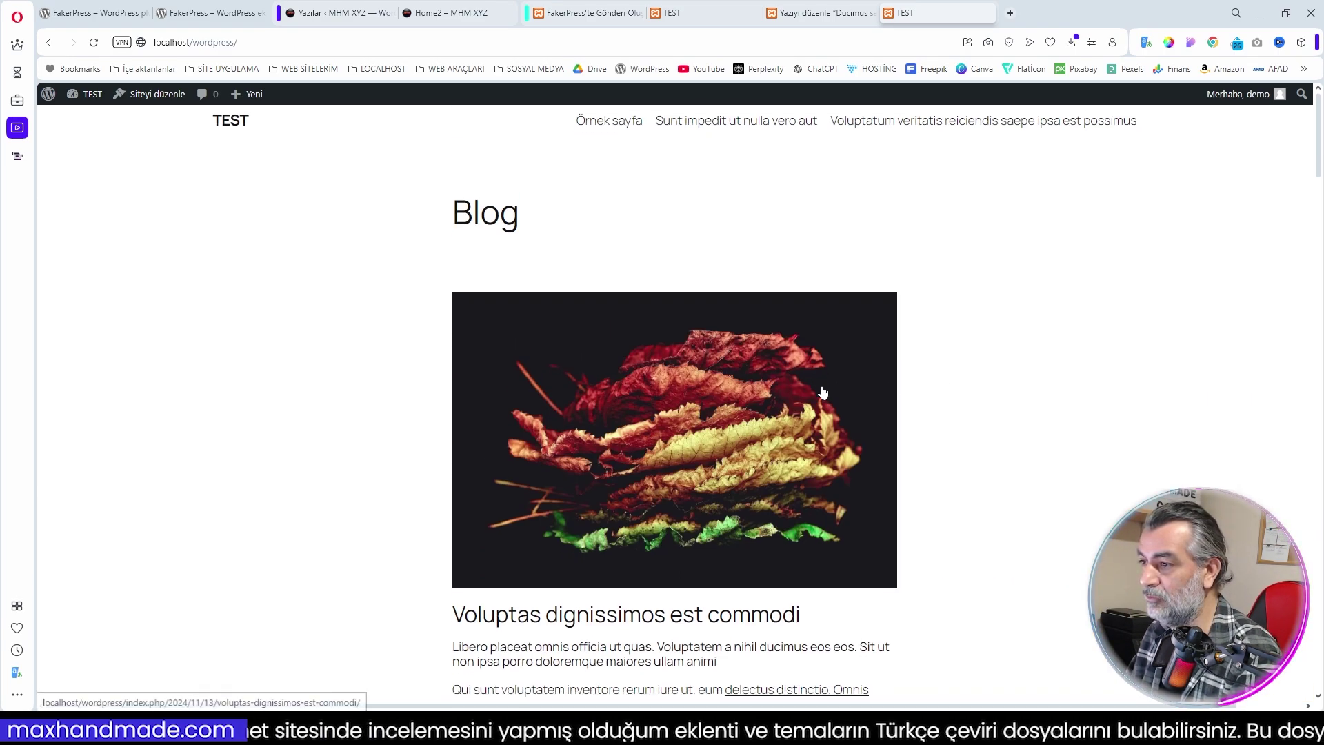
pyautogui.scroll(-5, 654, 260)
# Read the 'Voluptas dignissimos est commodi' post down to its comments, then return to FakerPress
pyautogui.click(654, 272)
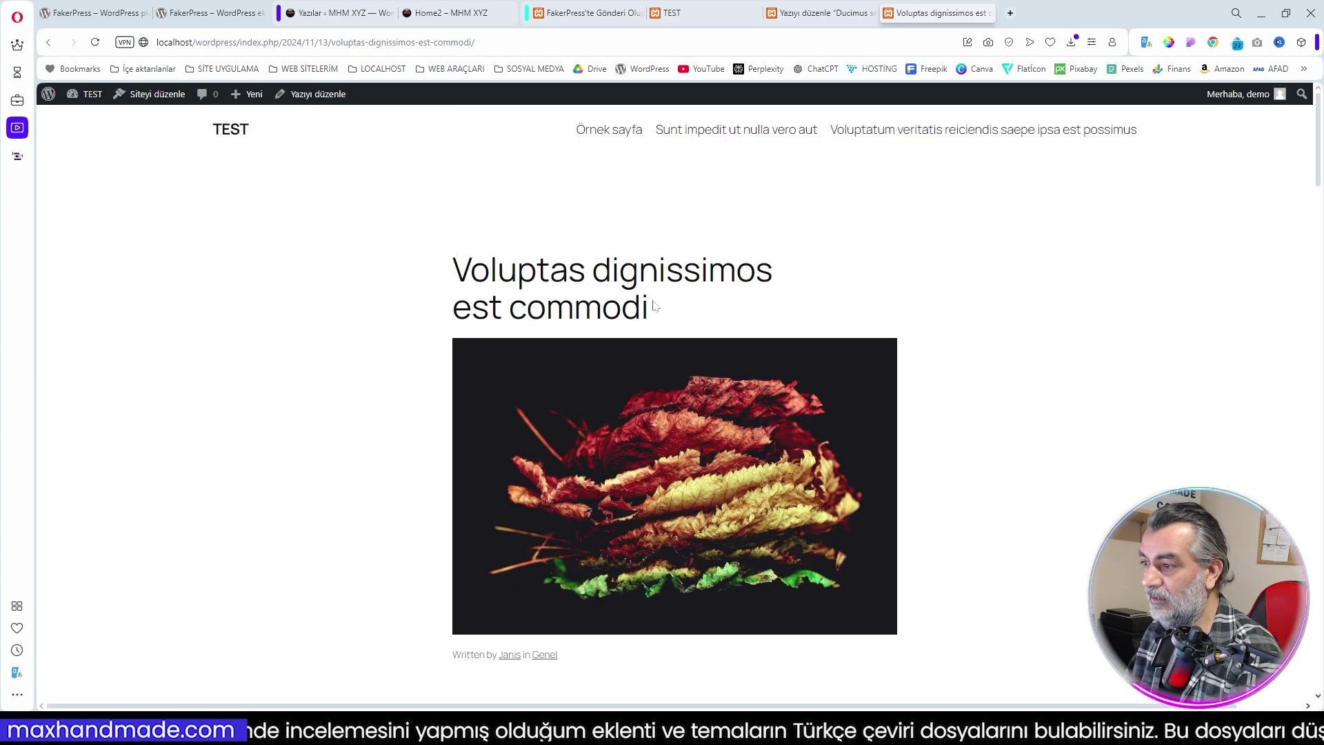
pyautogui.scroll(-3, 653, 312)
pyautogui.scroll(-4, 825, 309)
pyautogui.scroll(-15, 807, 313)
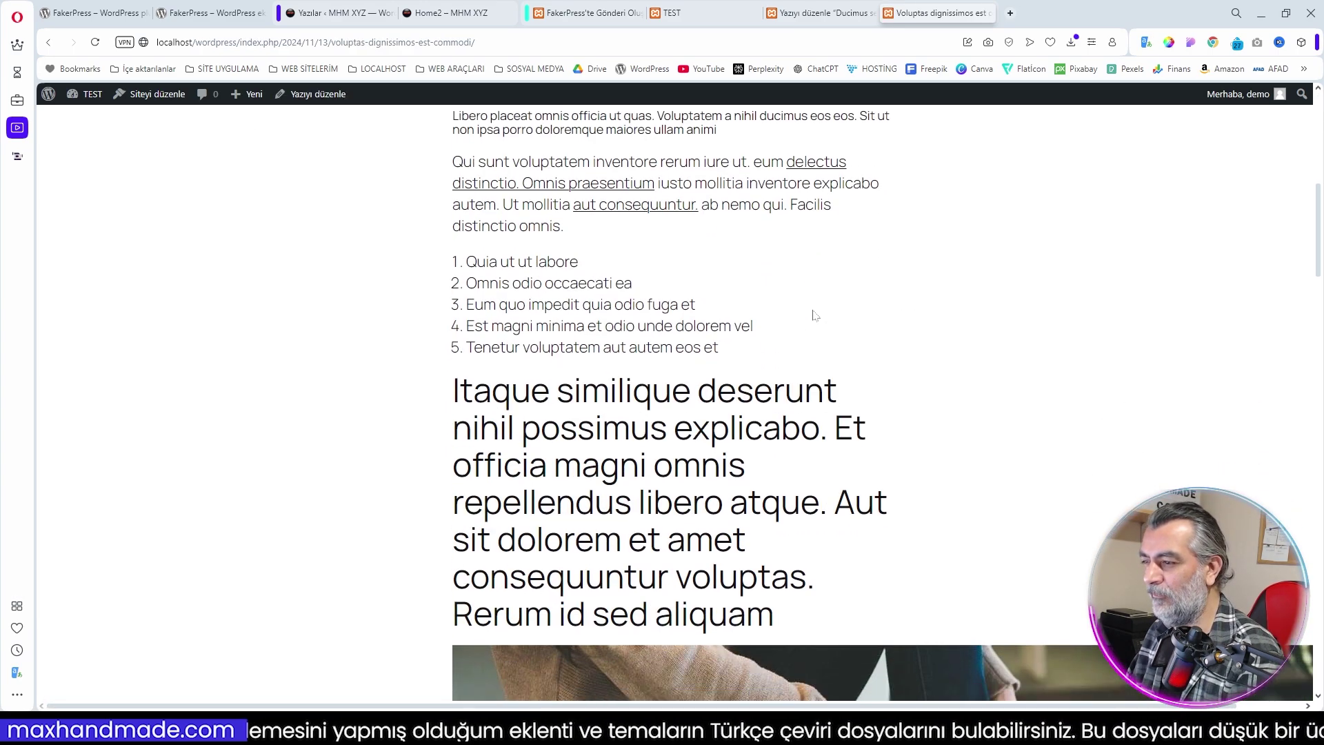
pyautogui.scroll(-10, 813, 309)
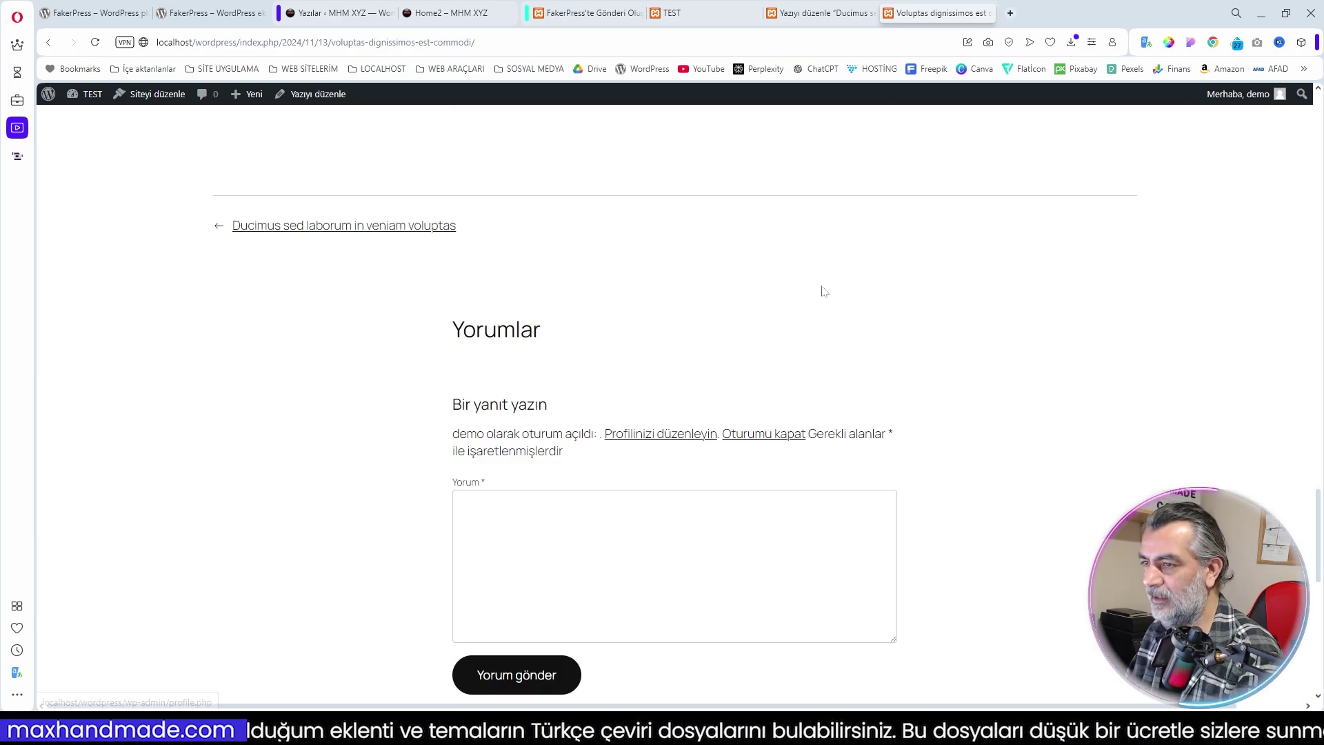
pyautogui.click(579, 9)
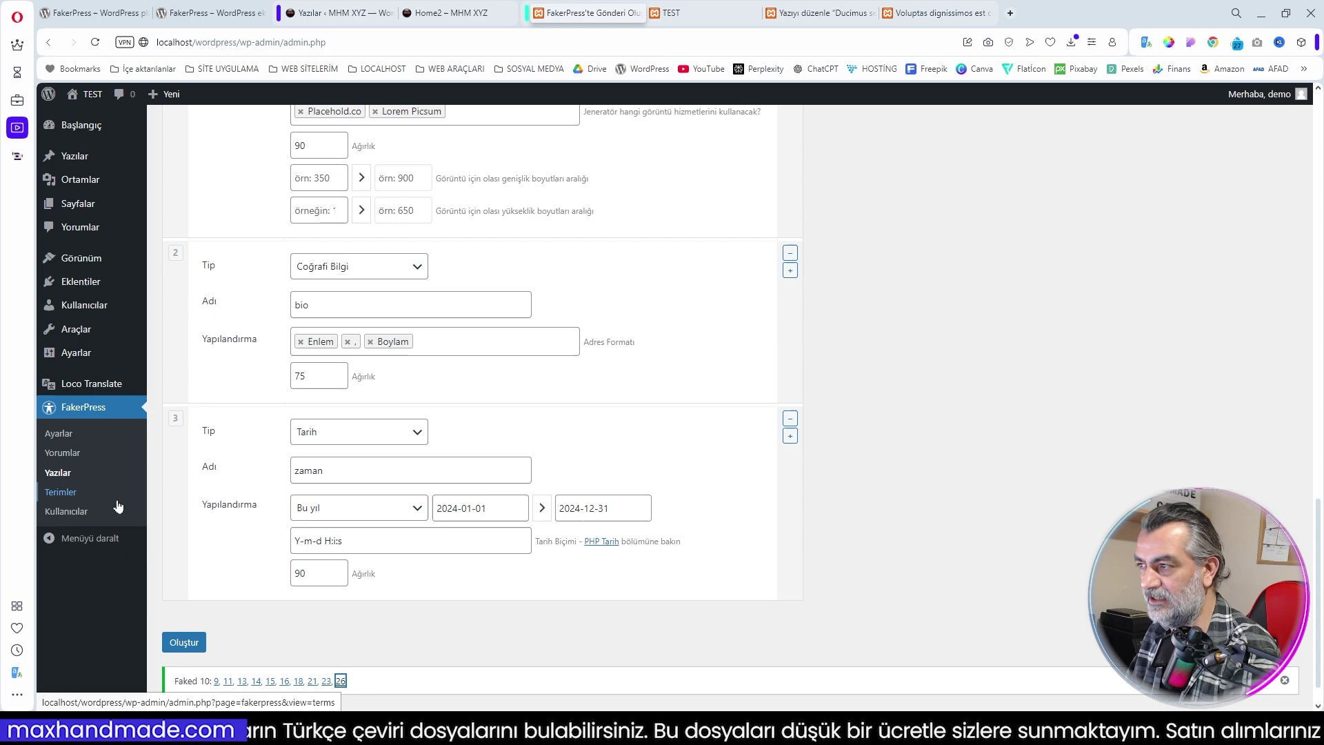
# In FakerPress Yorumlar, set Tip to 'comment' and add 'Sayfalar' to Yazı Tipi
pyautogui.click(72, 455)
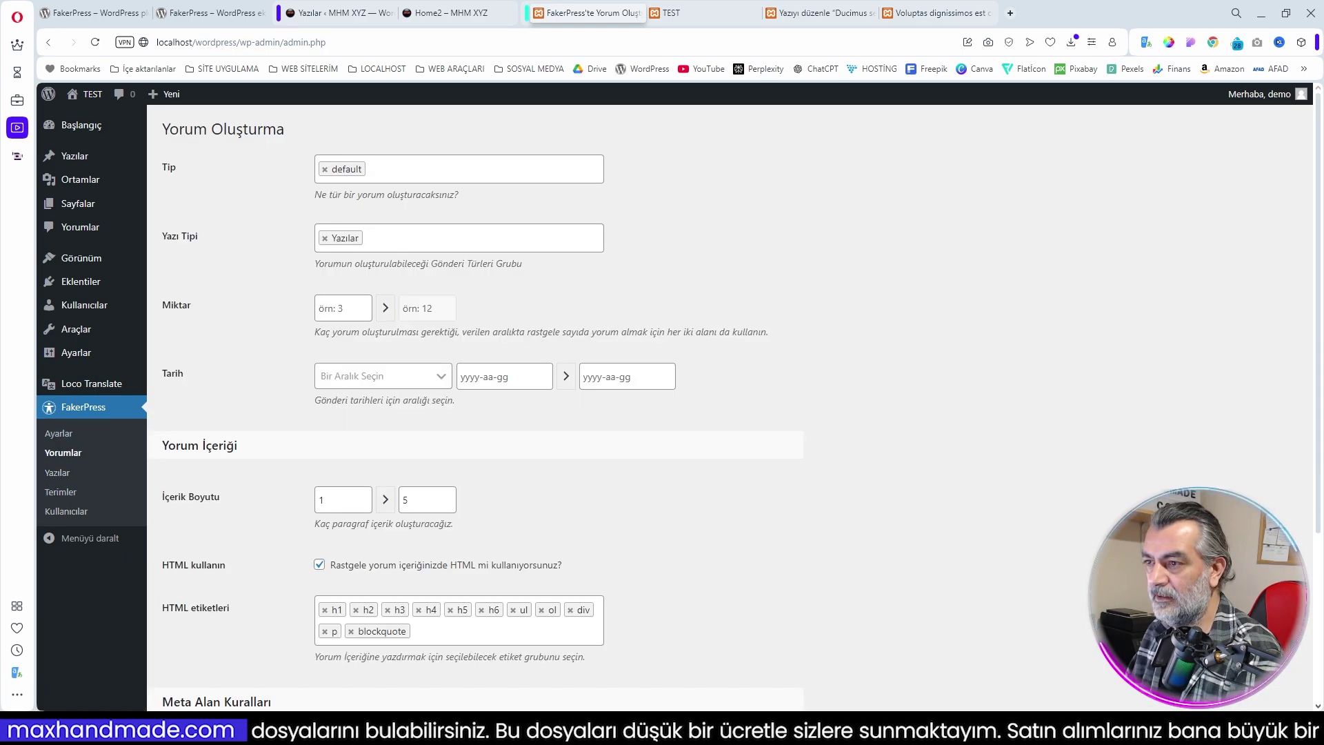
pyautogui.click(467, 177)
pyautogui.click(382, 201)
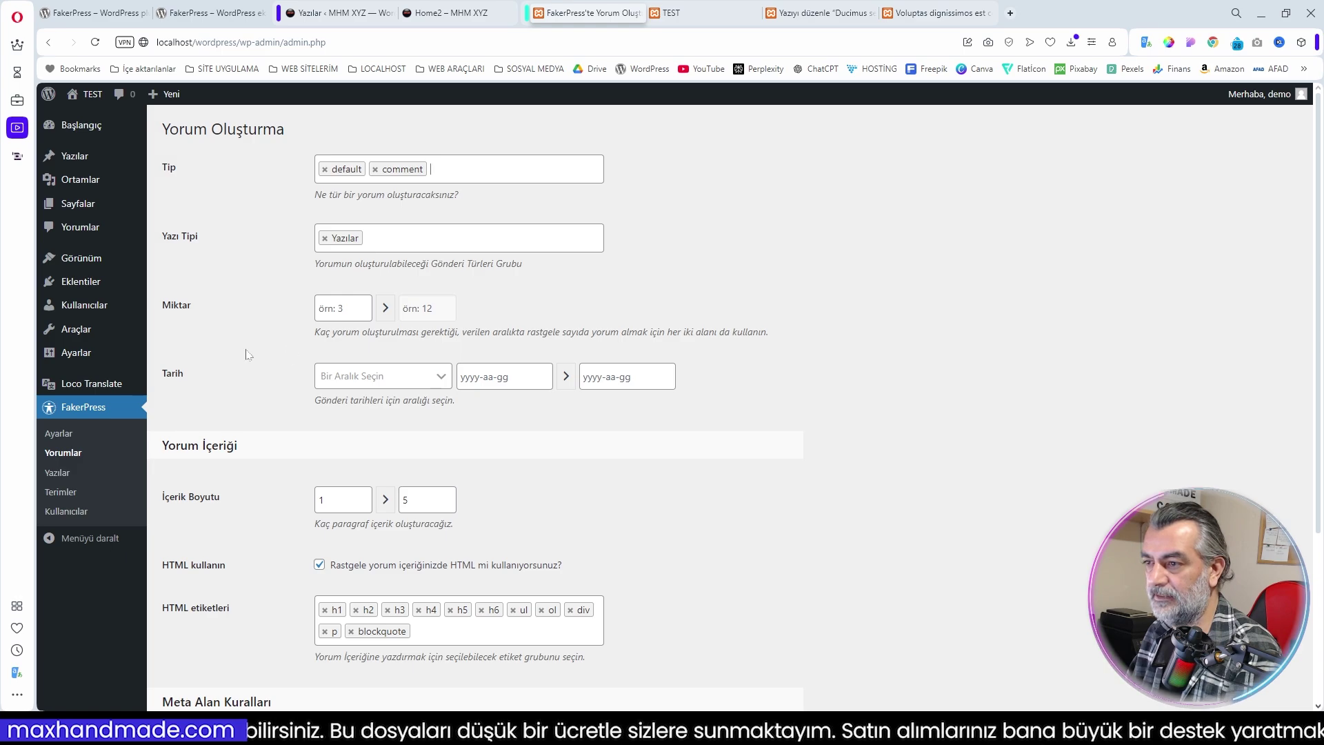
pyautogui.click(482, 238)
pyautogui.click(358, 267)
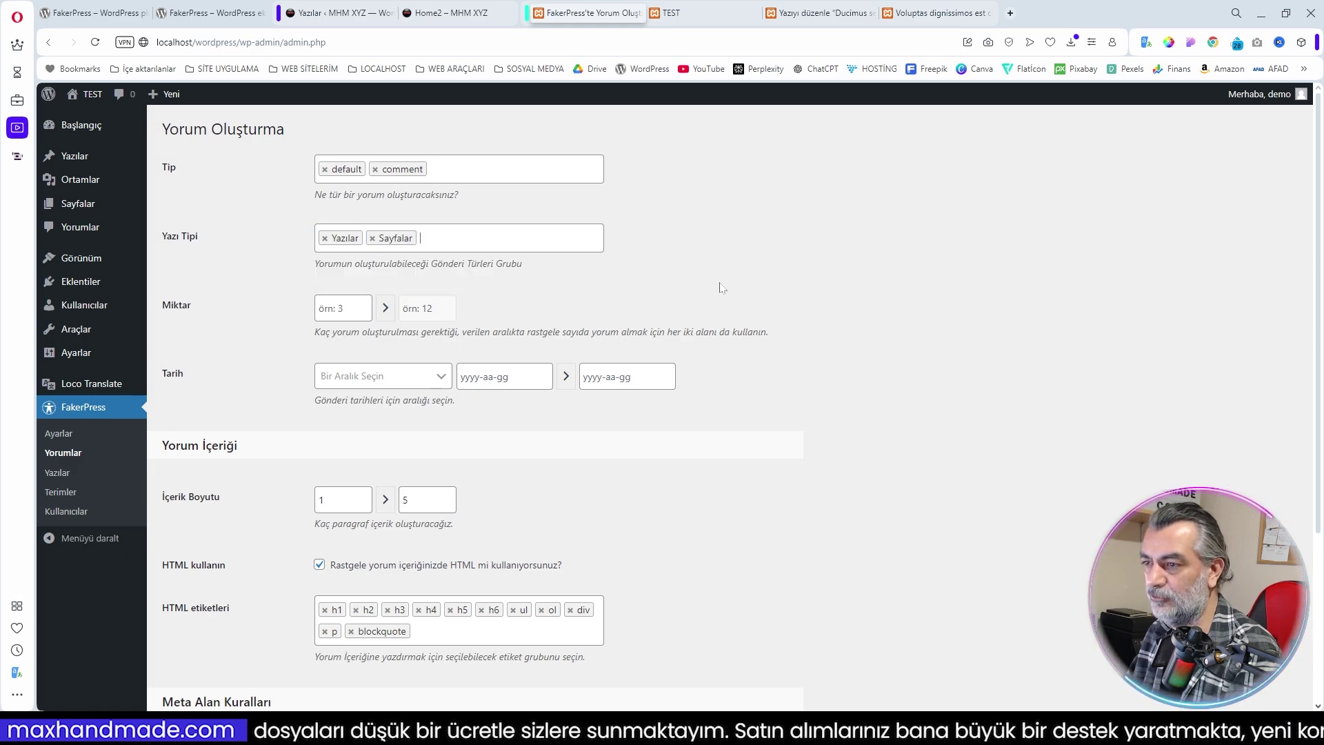
pyautogui.rightClick(83, 209)
pyautogui.click(131, 218)
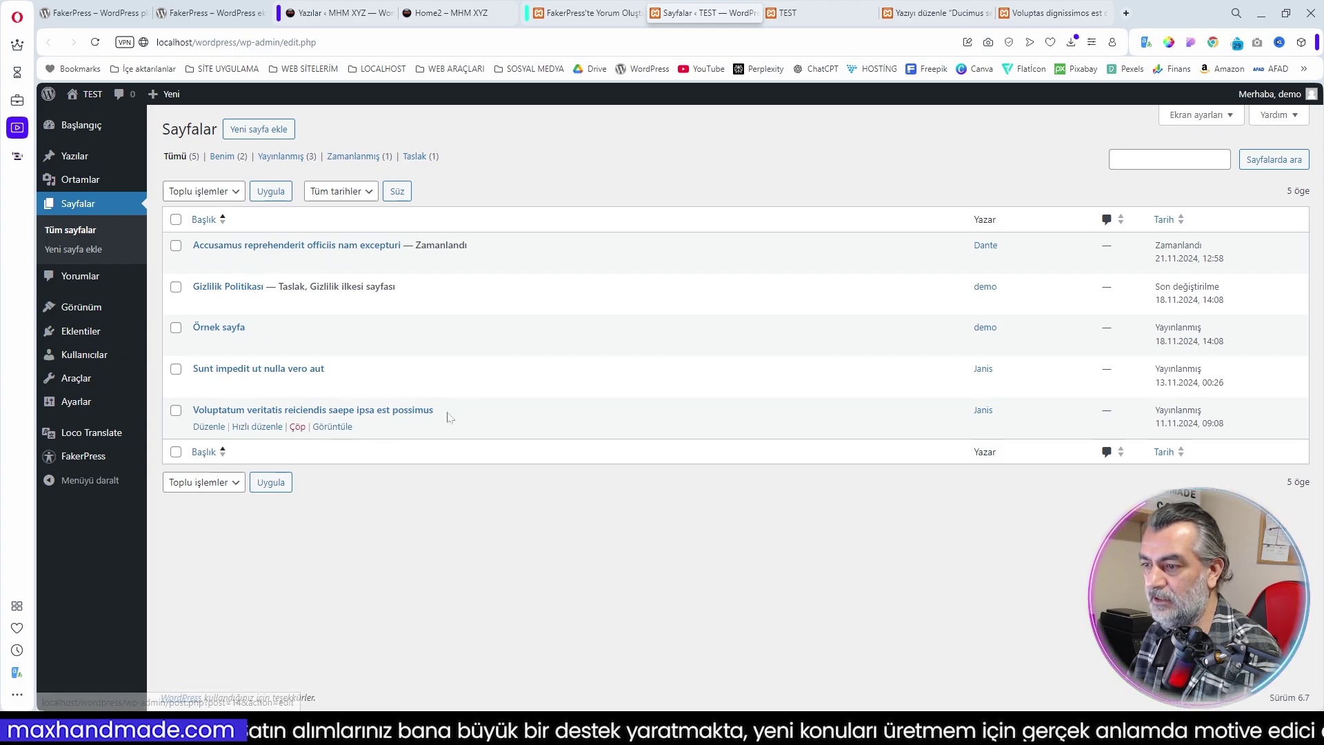
pyautogui.click(584, 12)
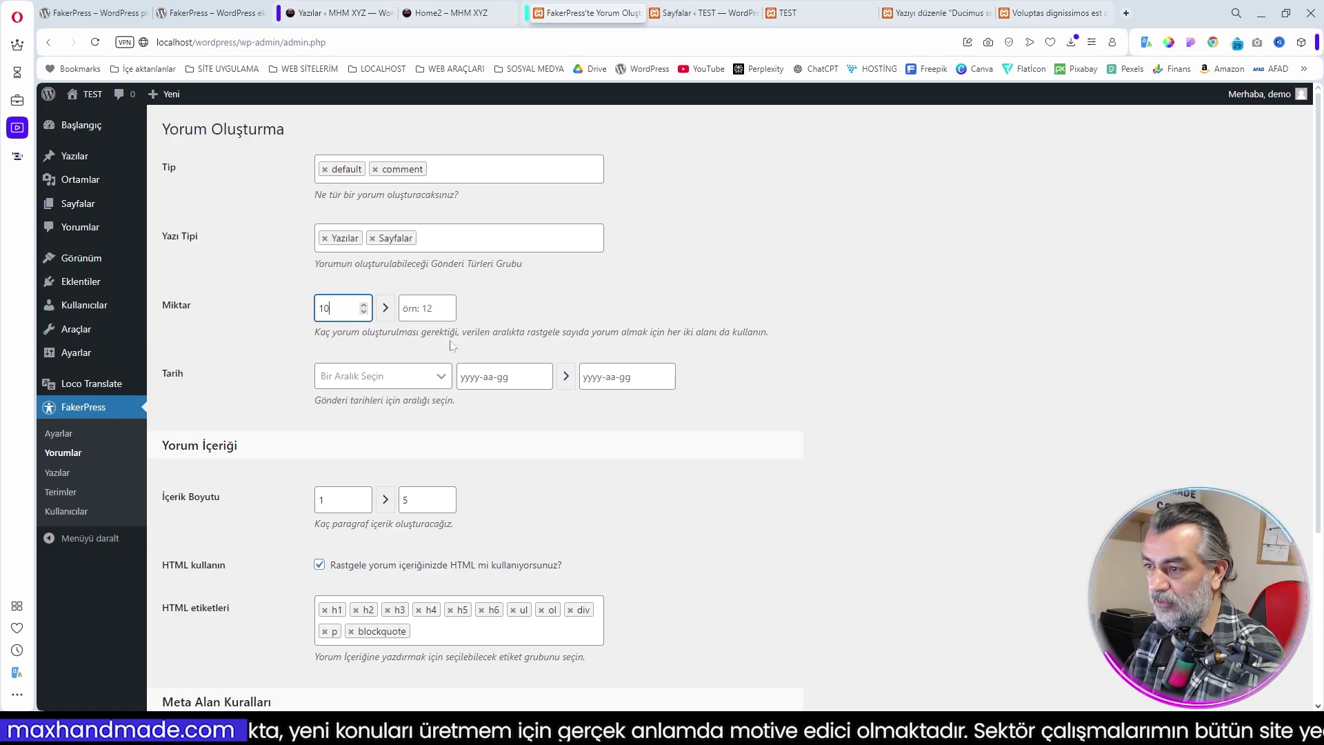
# Generate comments with Miktar 10–20, Tarih 'Bu ay' and İçerik Boyutu 1–3
pyautogui.click(449, 316)
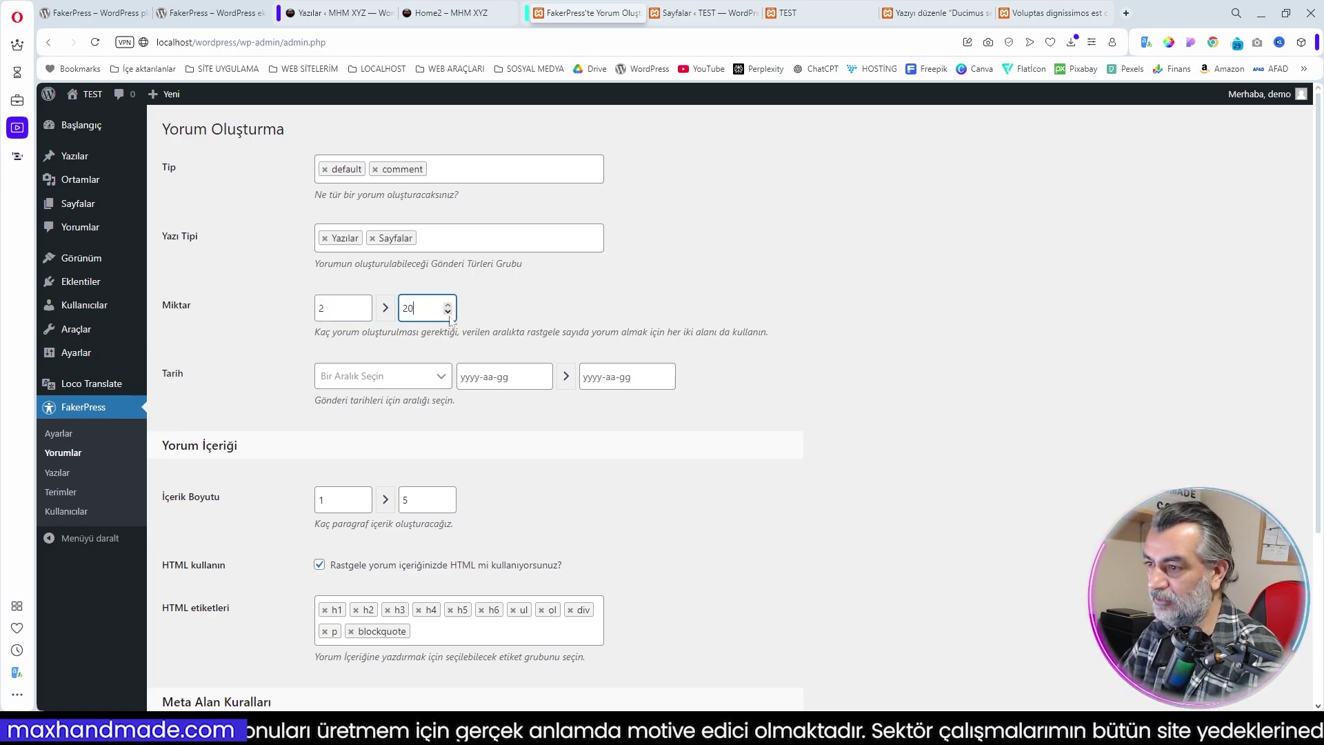
pyautogui.hotkey('shift', 'Tab')
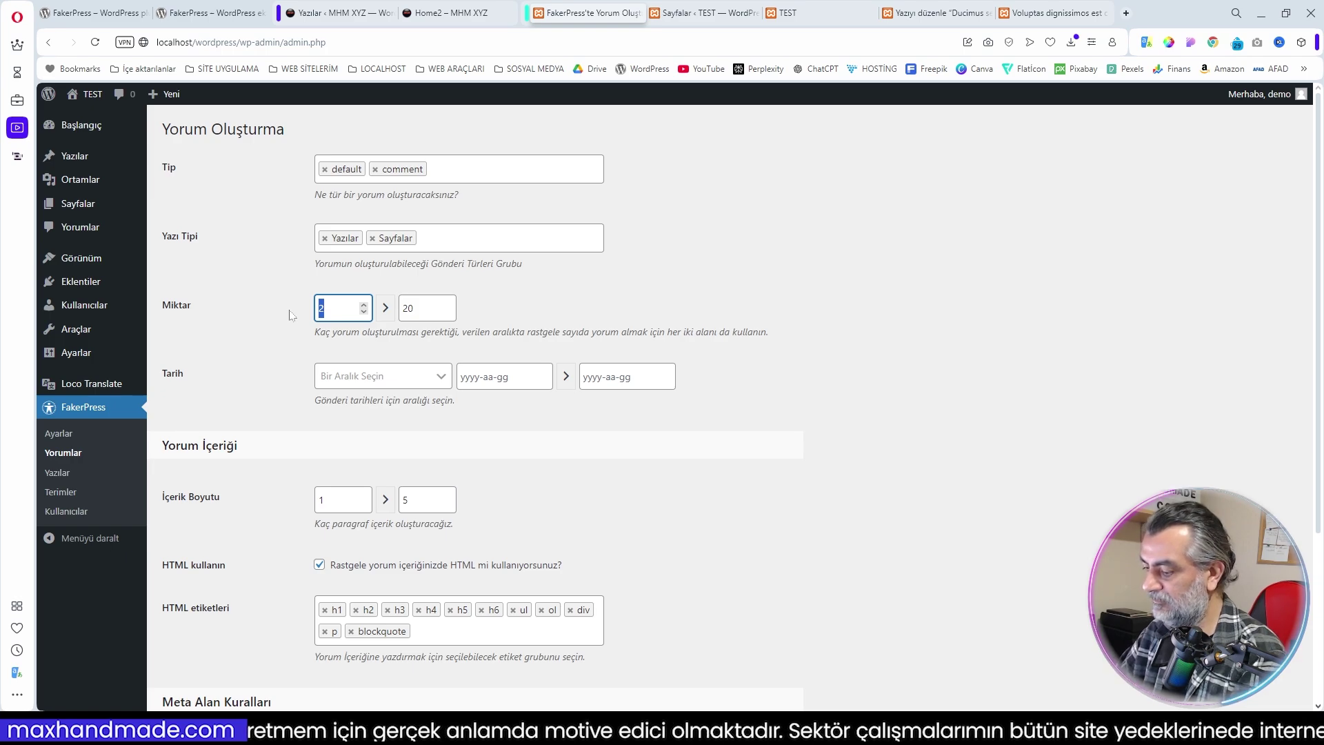
pyautogui.click(850, 412)
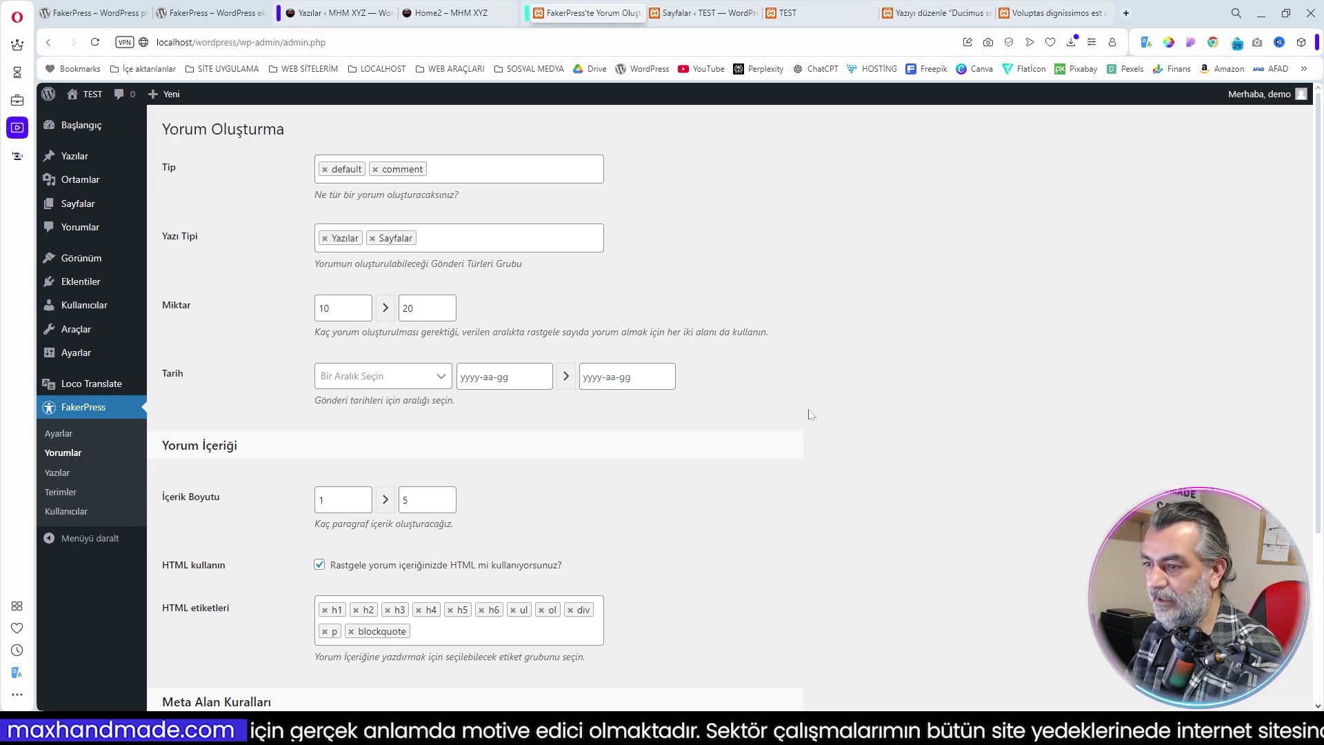
pyautogui.click(439, 376)
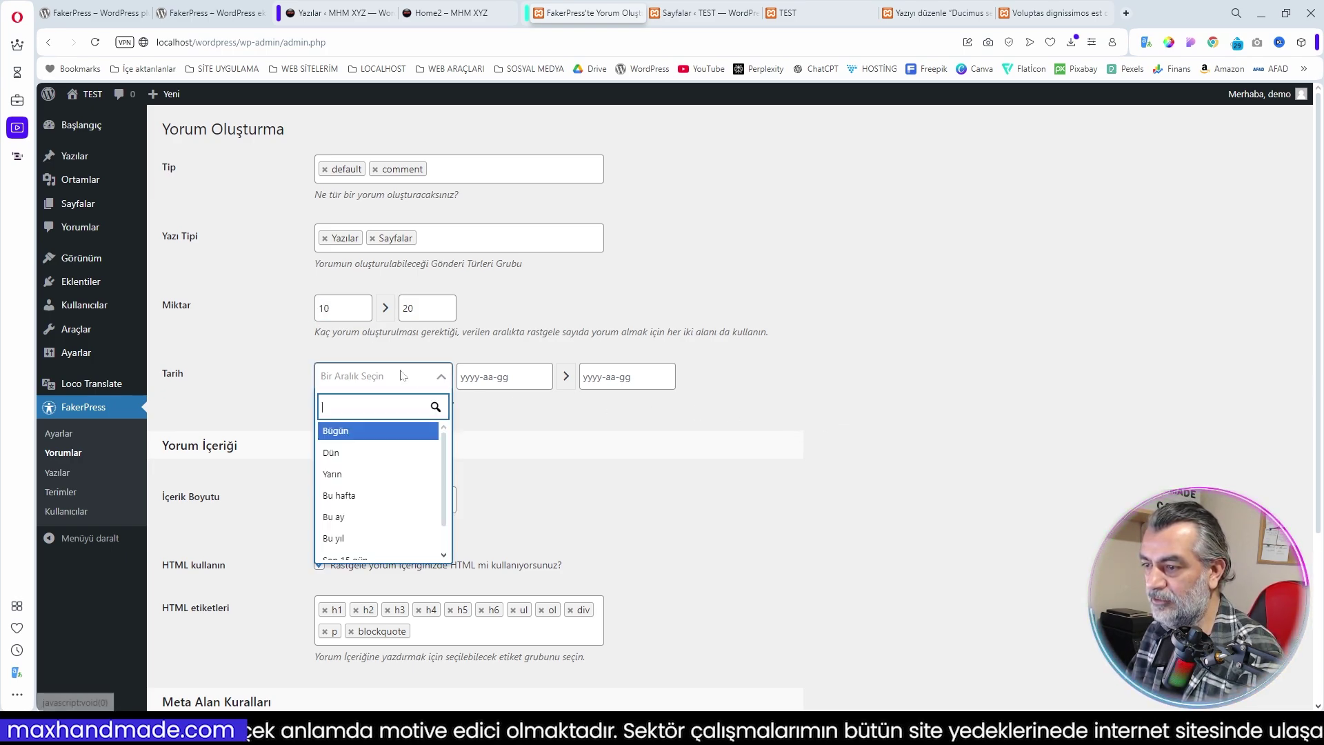
pyautogui.click(368, 516)
pyautogui.scroll(-3, 919, 530)
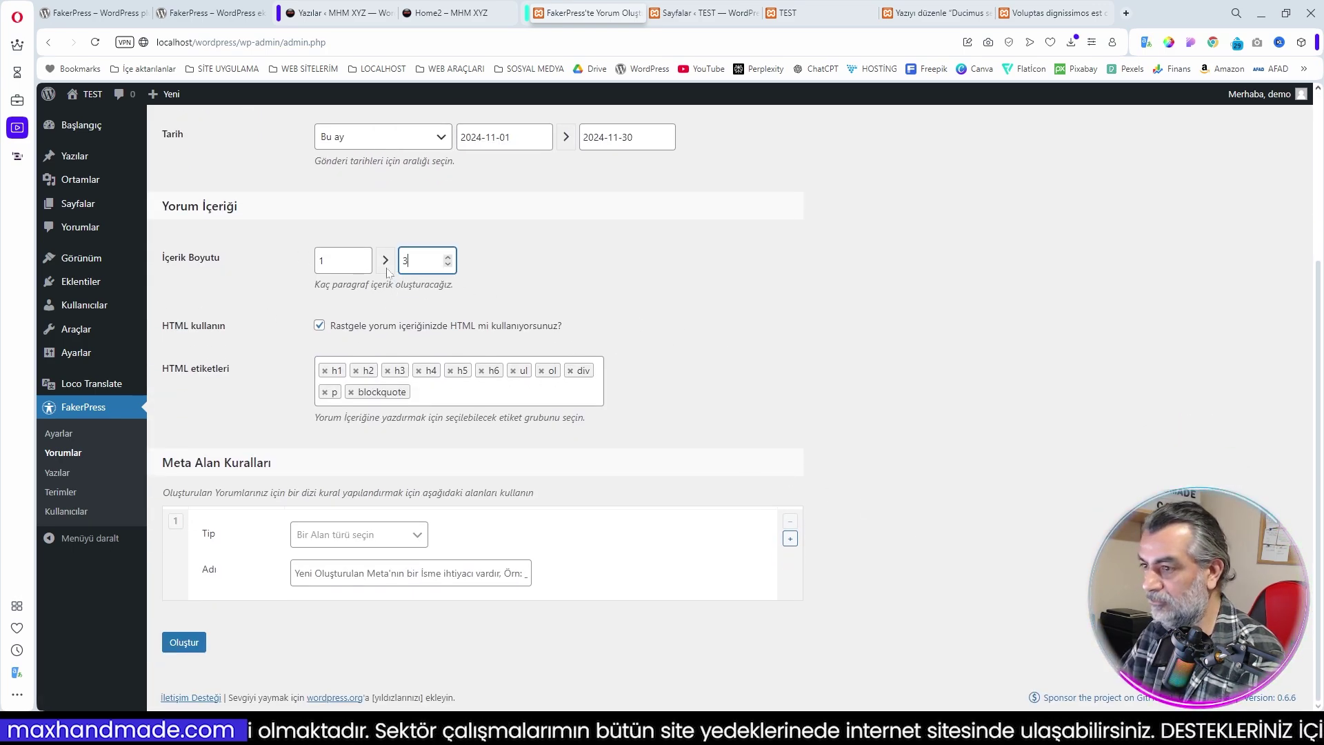
pyautogui.click(768, 316)
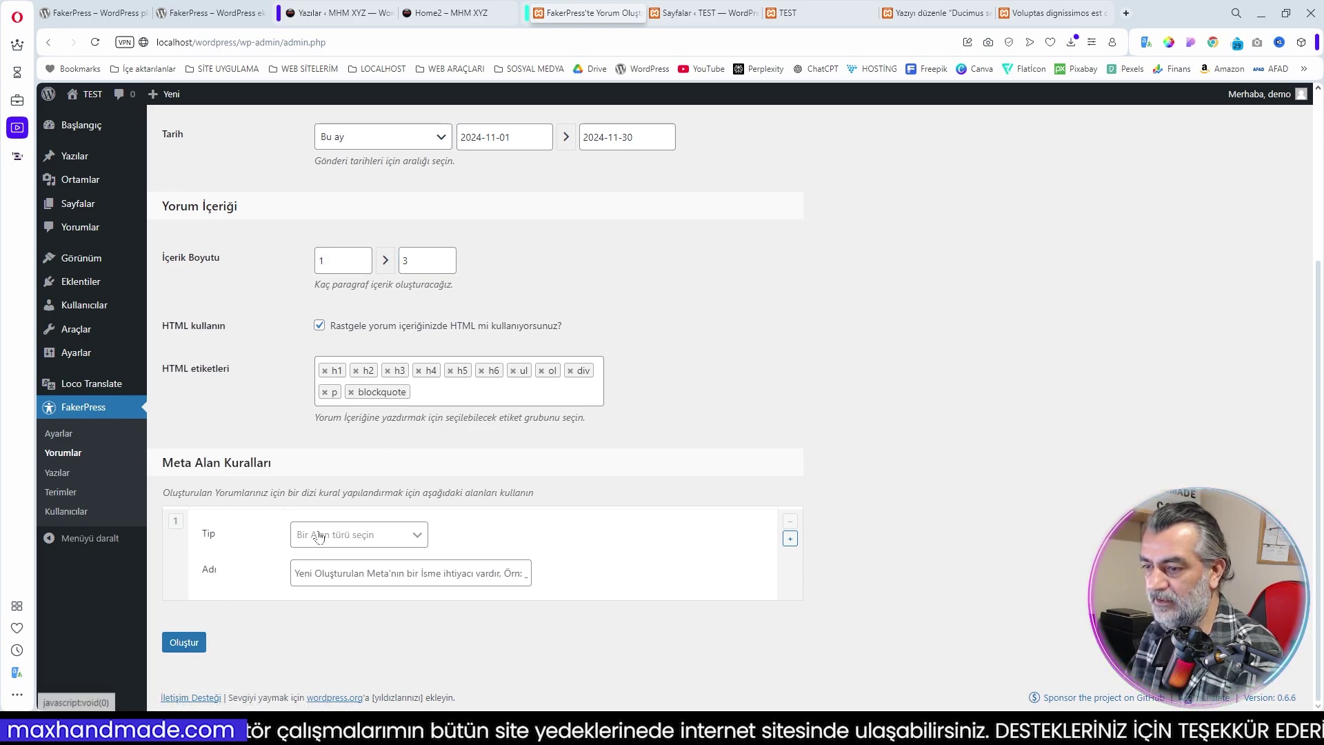
pyautogui.click(184, 642)
pyautogui.rightClick(334, 680)
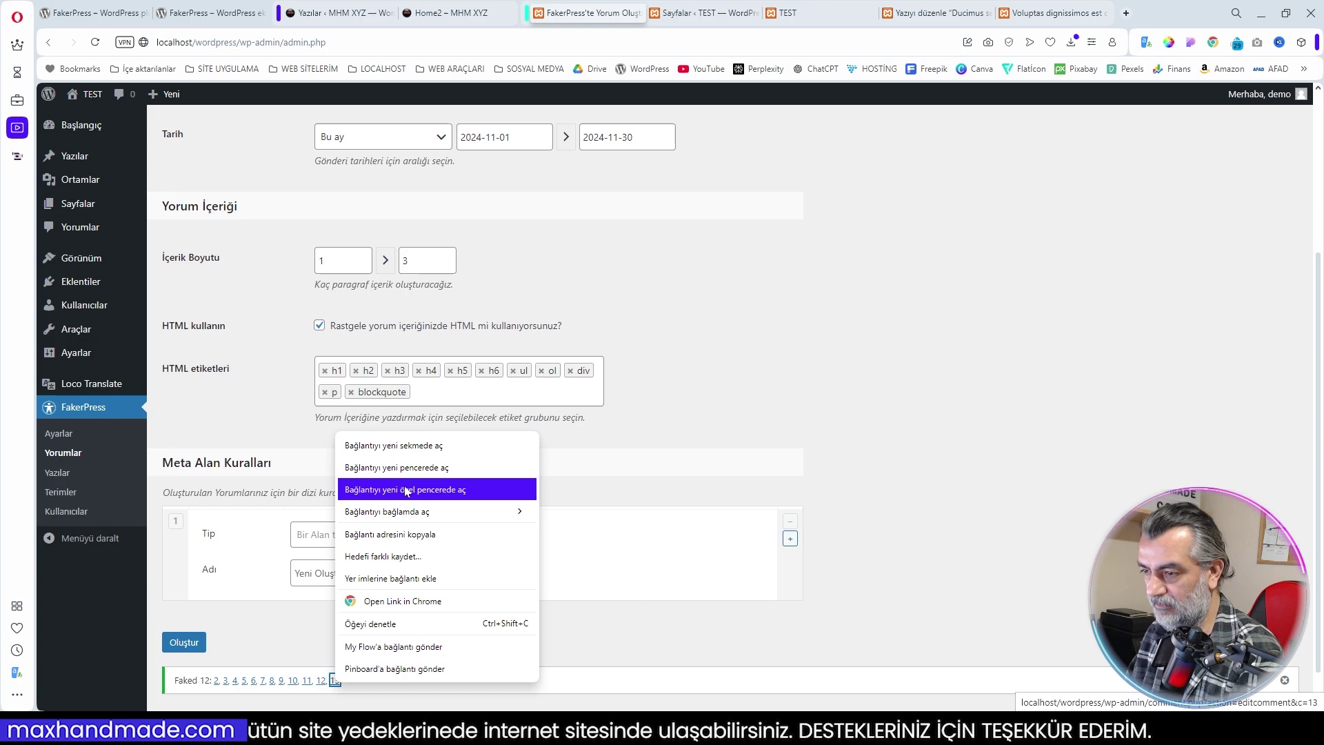
pyautogui.click(414, 440)
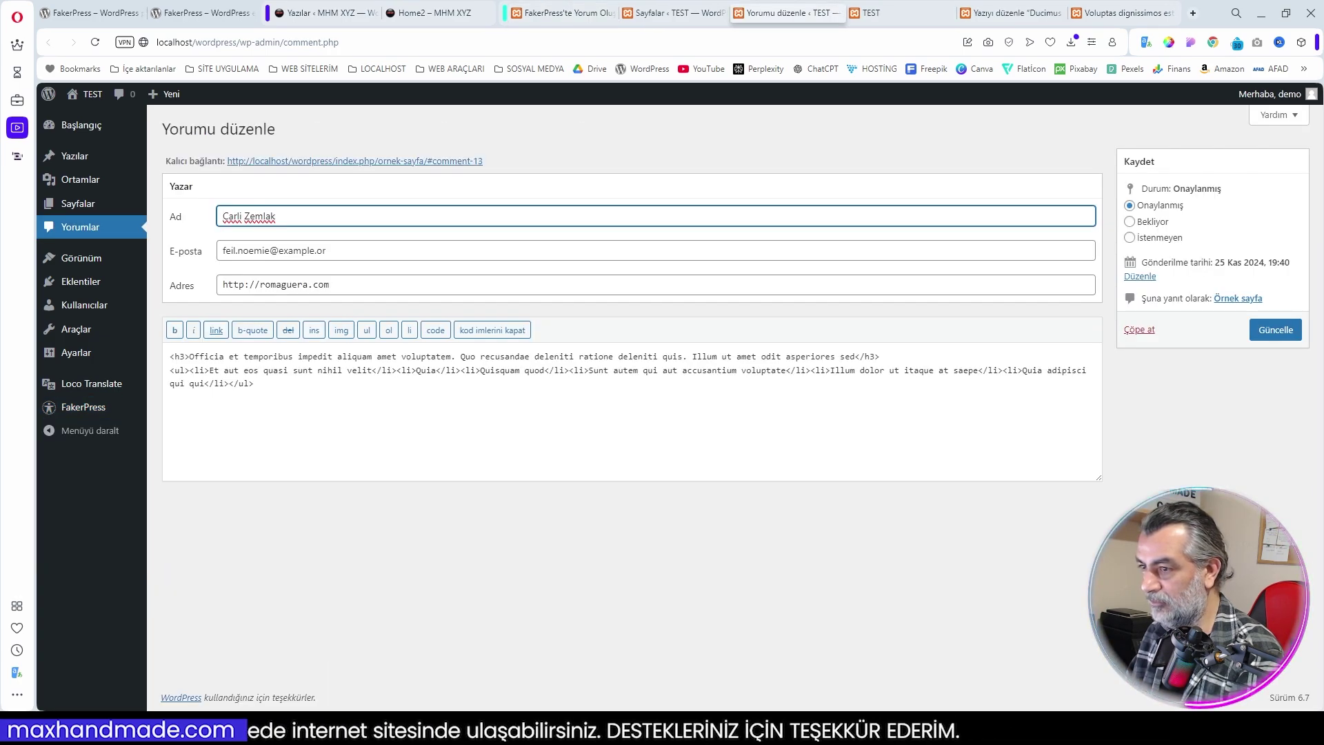
pyautogui.click(385, 161)
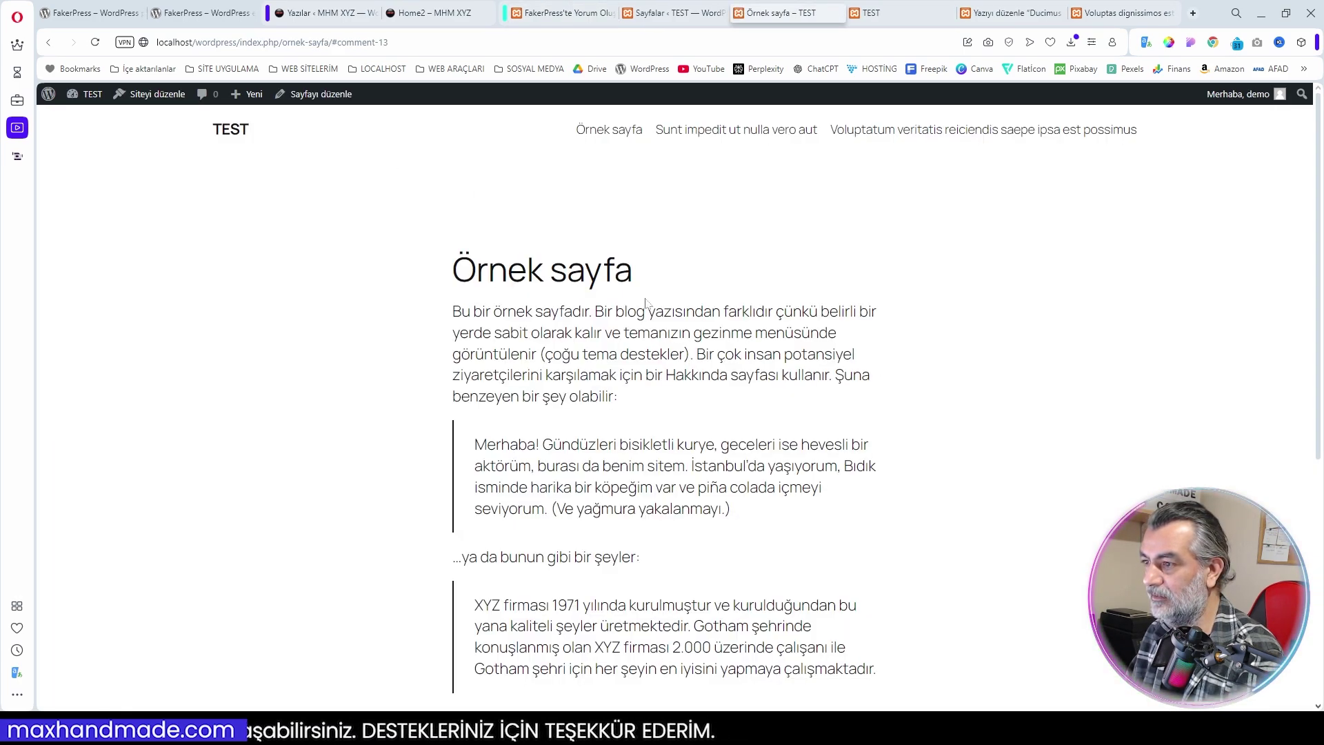
pyautogui.scroll(-6, 648, 304)
pyautogui.scroll(5, 680, 343)
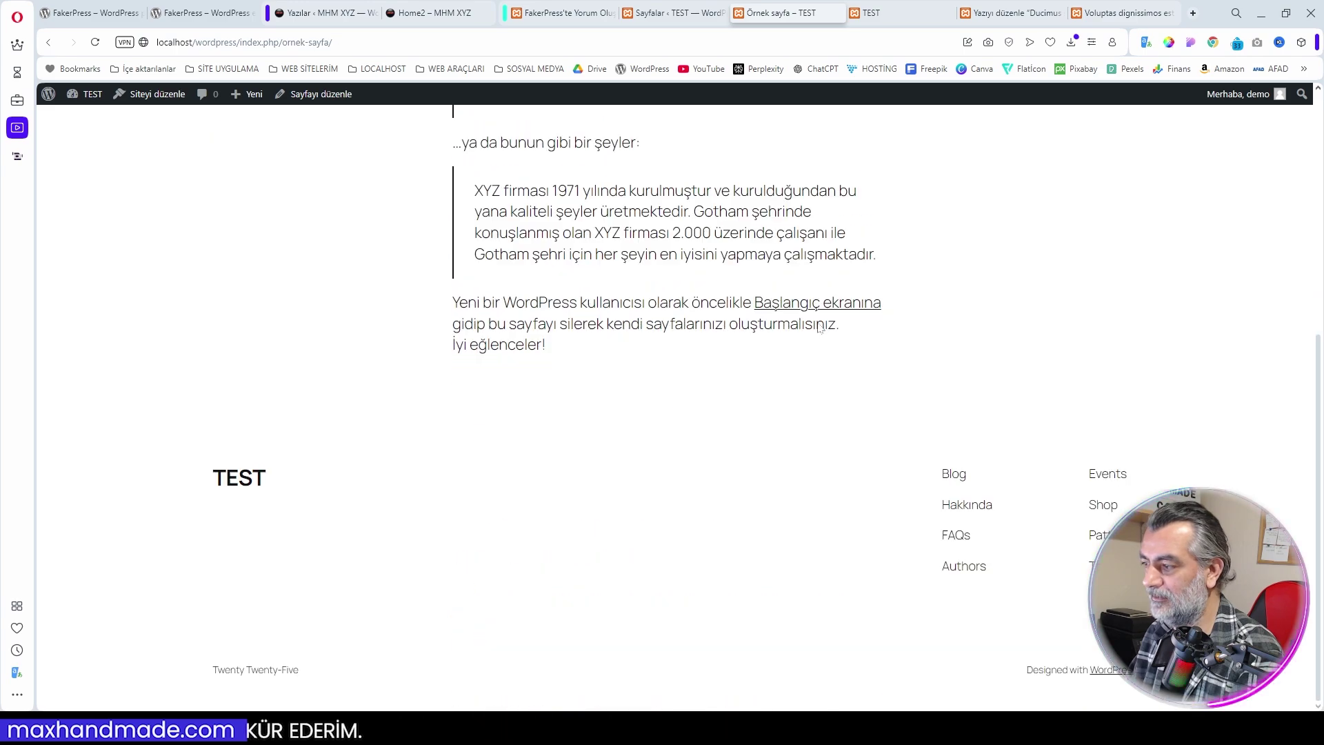
pyautogui.scroll(10, 819, 328)
pyautogui.click(741, 131)
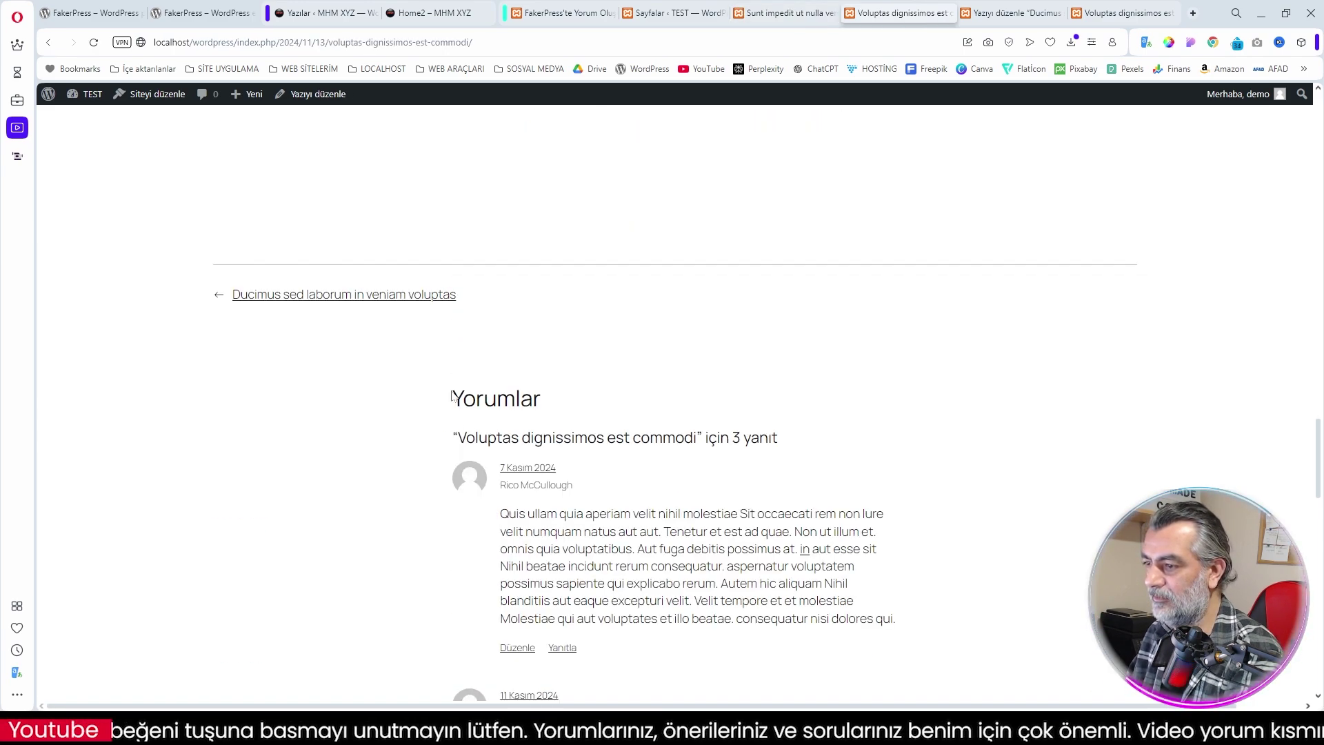
pyautogui.moveTo(451, 394); pyautogui.dragTo(567, 399)
pyautogui.scroll(-2, 567, 399)
pyautogui.scroll(-2, 649, 510)
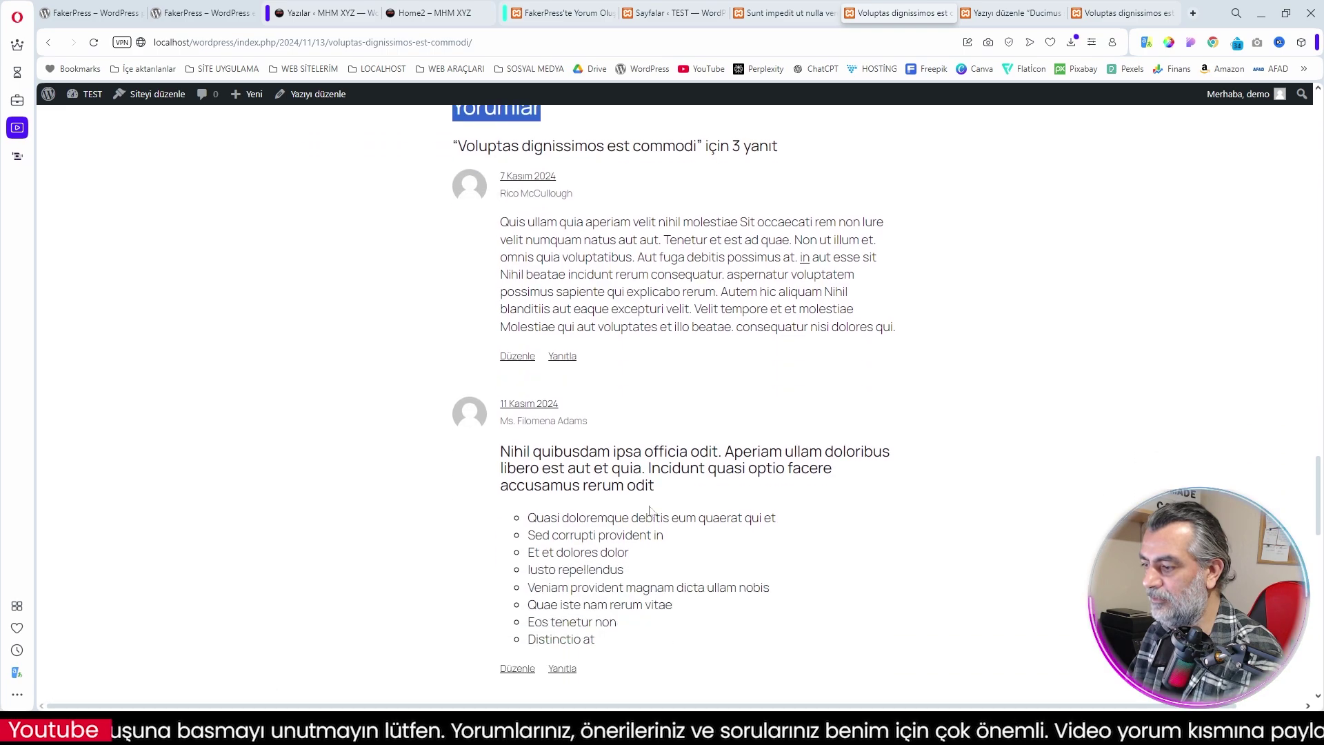
pyautogui.scroll(-3, 649, 510)
pyautogui.scroll(5, 615, 494)
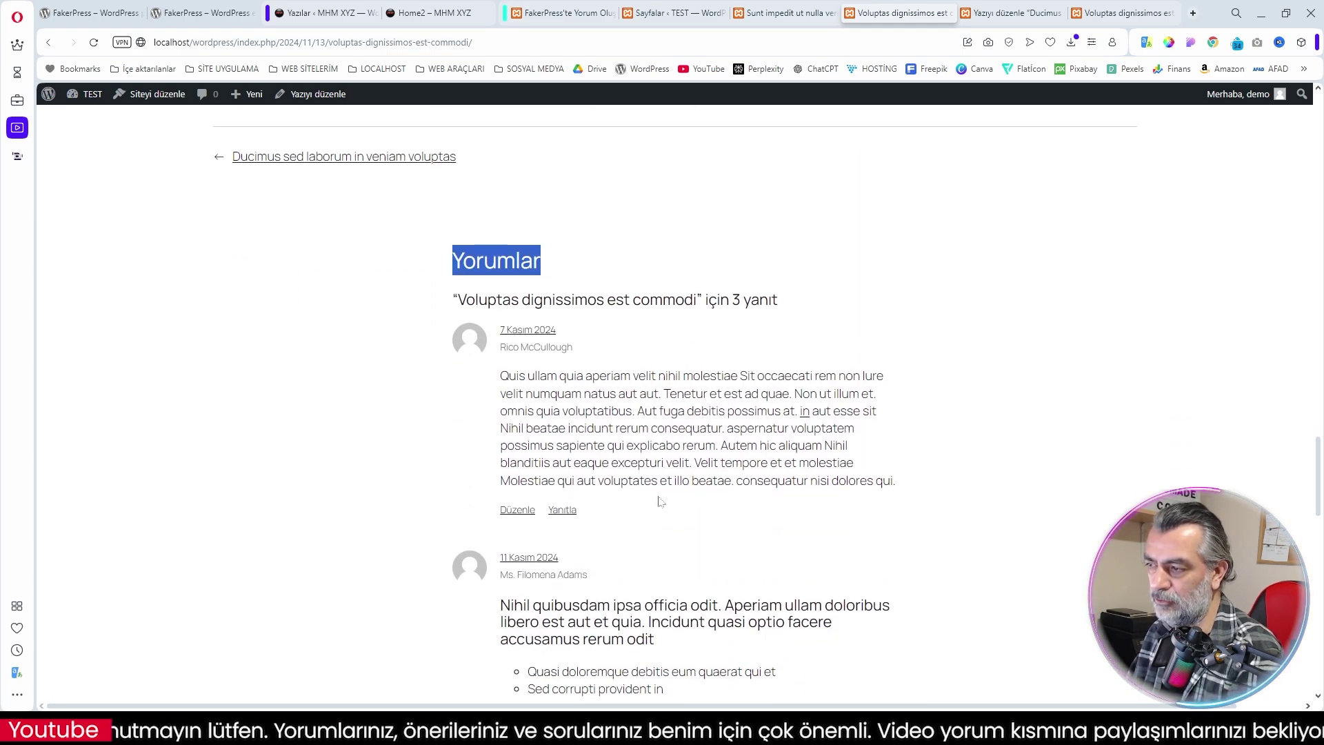
pyautogui.scroll(-2, 648, 510)
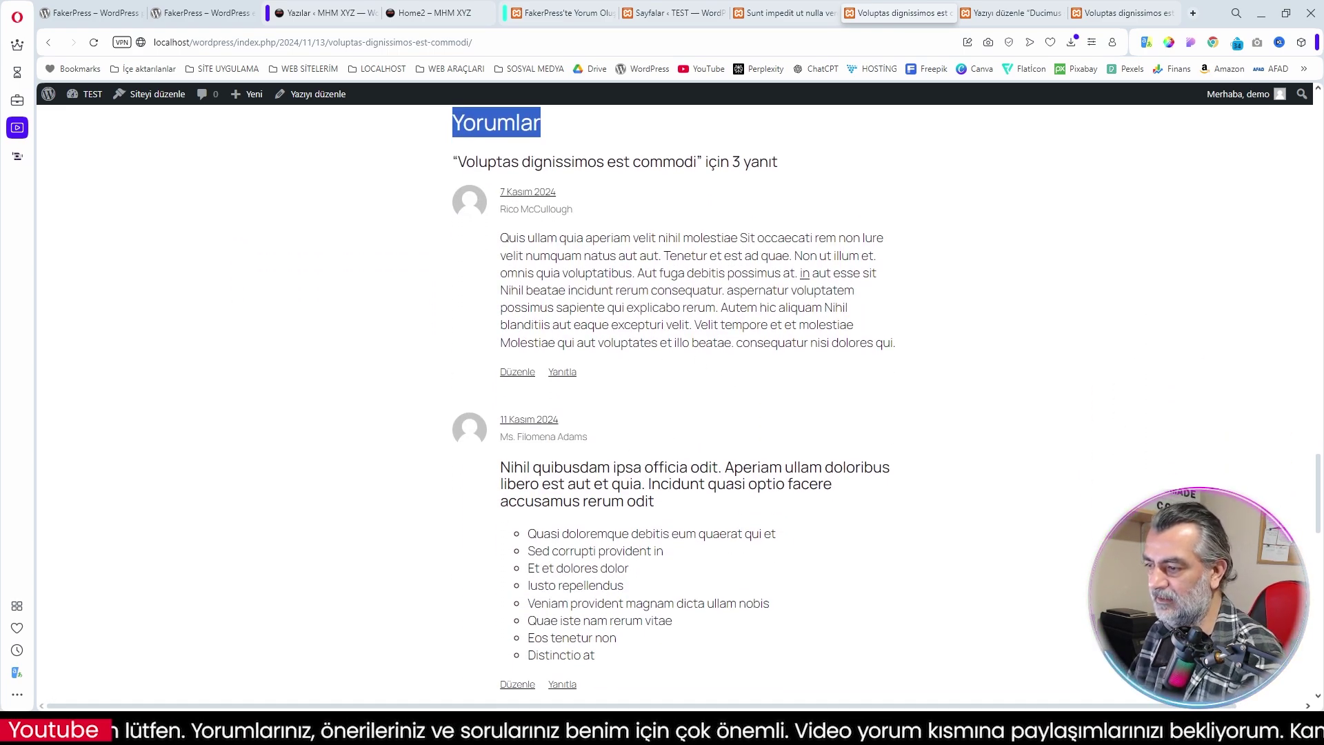
pyautogui.scroll(-3, 648, 406)
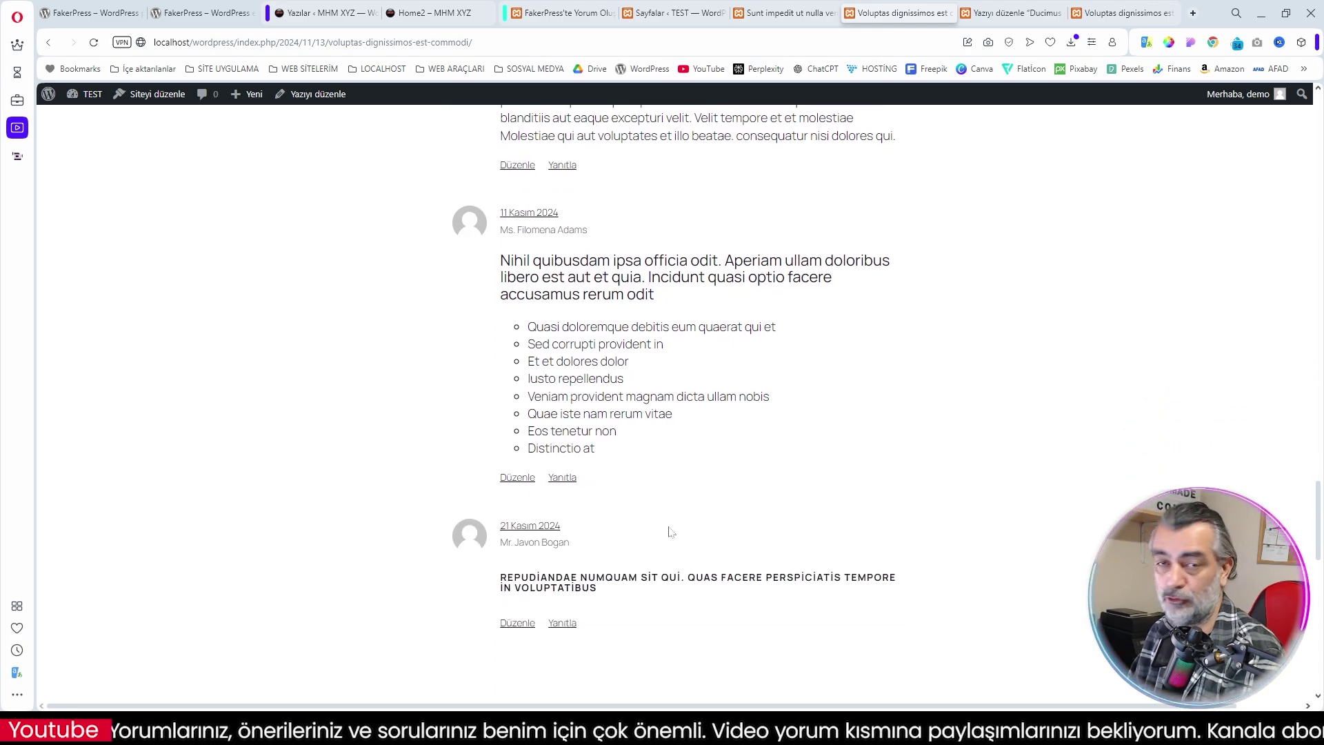
pyautogui.scroll(5, 669, 531)
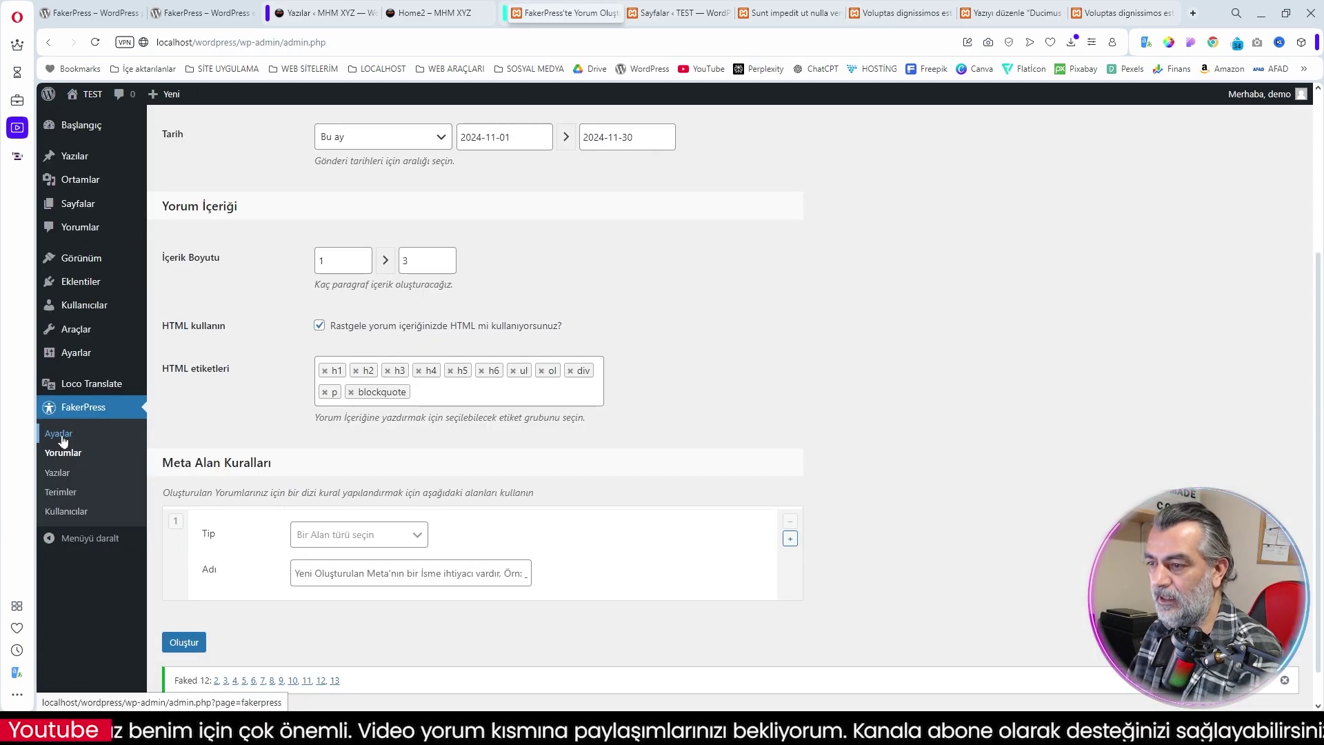
pyautogui.click(60, 436)
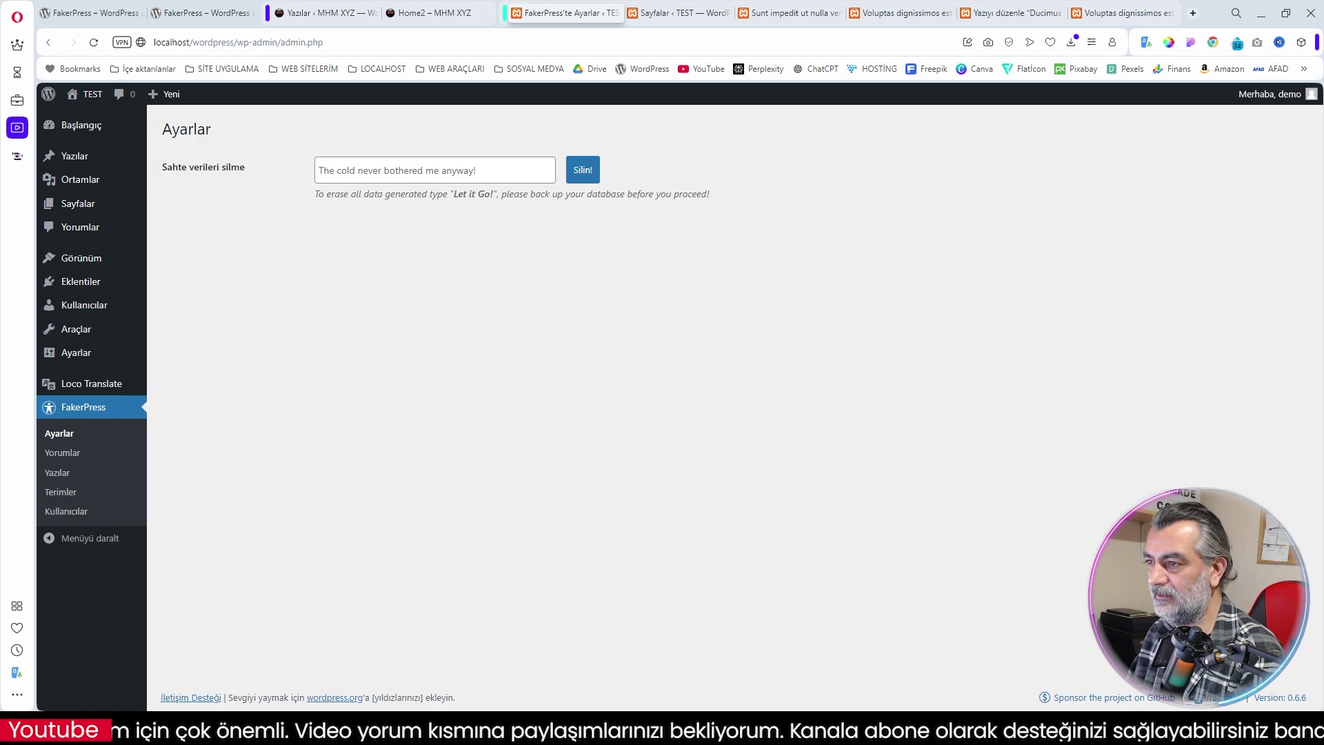
# Select the 'Let it Go!' phrase in the Ayarlar hint, then show Yazılar > Tüm yazılar
pyautogui.moveTo(453, 194); pyautogui.dragTo(498, 194)
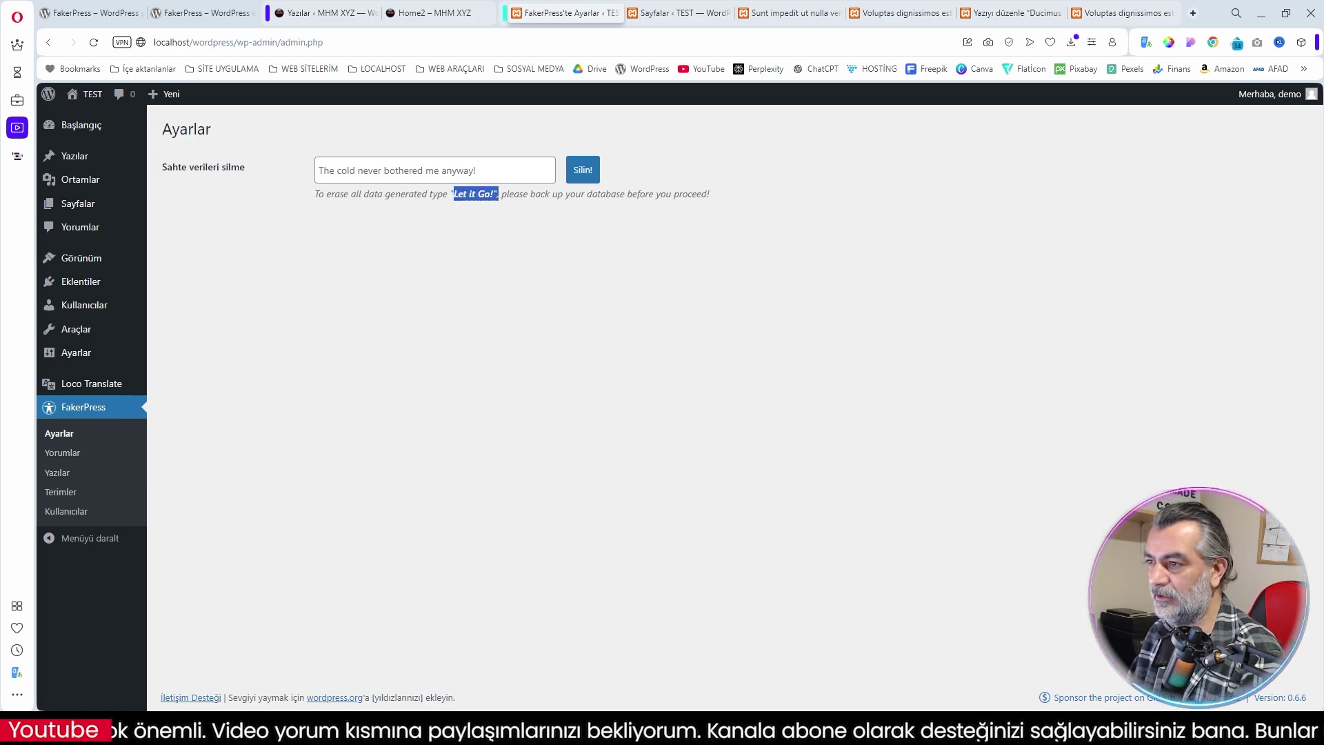
pyautogui.click(605, 318)
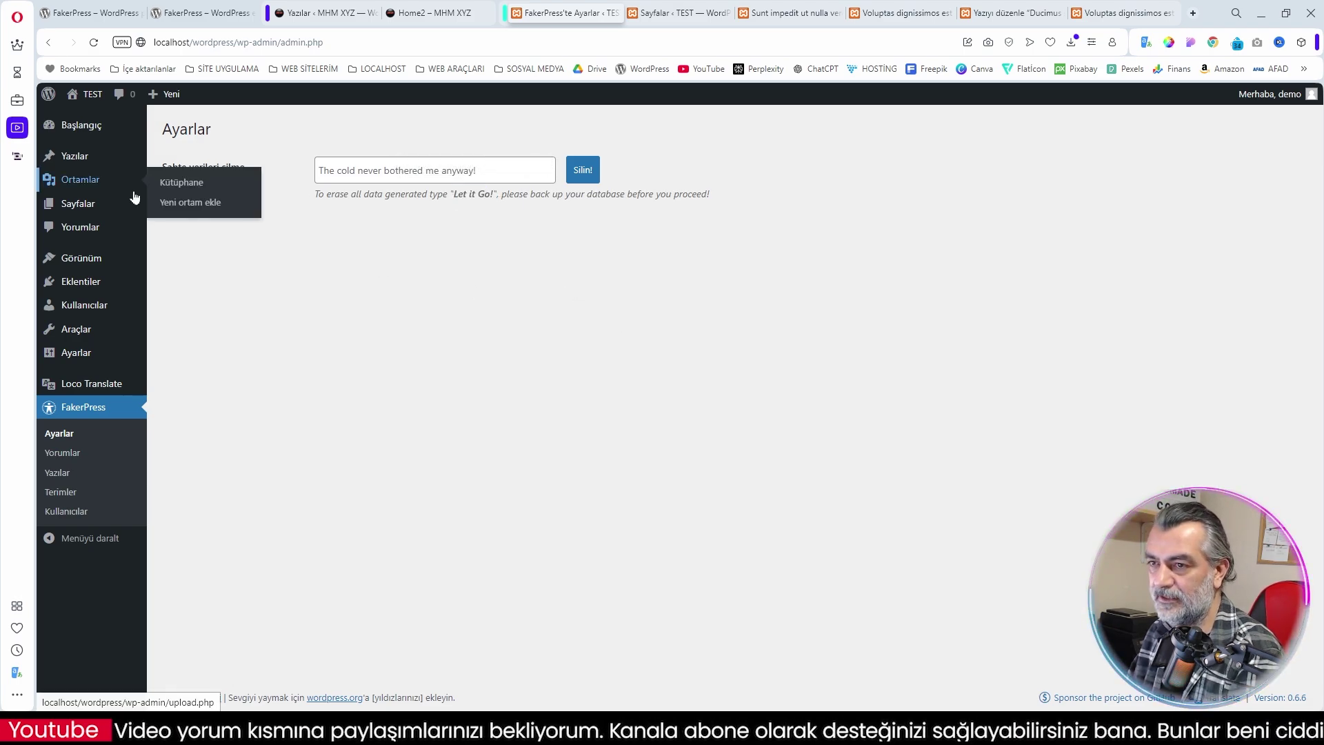
pyautogui.moveTo(62, 163)
pyautogui.click(171, 163)
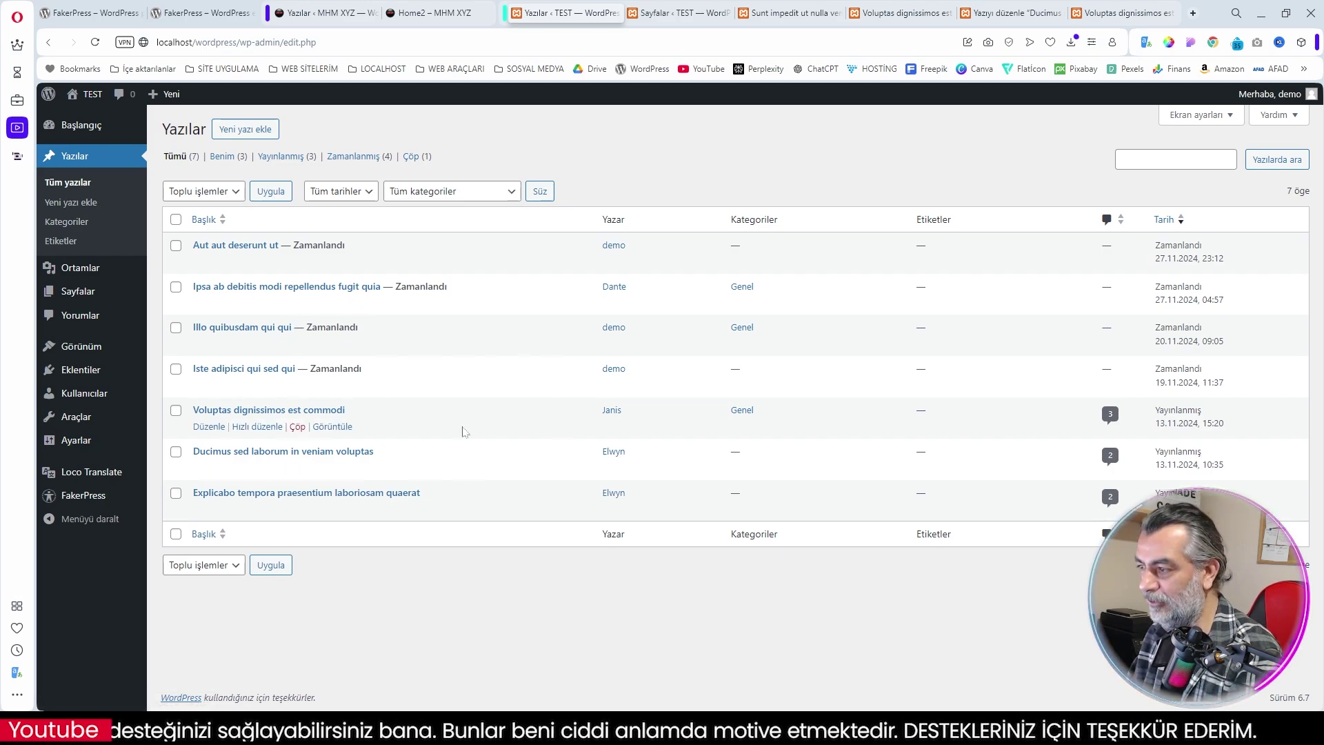
# Review the generated Kategoriler, Etiketler, Ortamlar, Sayfalar and Kullanıcılar lists
pyautogui.click(66, 221)
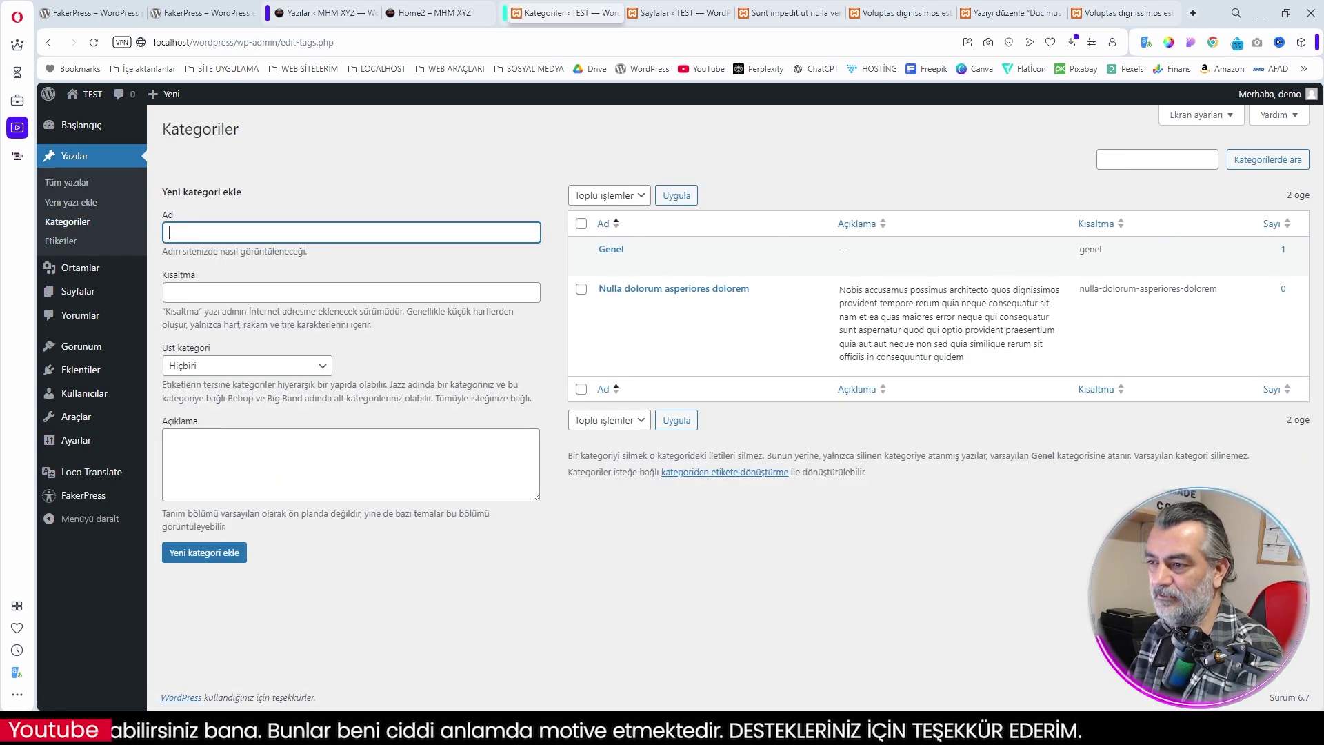
pyautogui.click(61, 241)
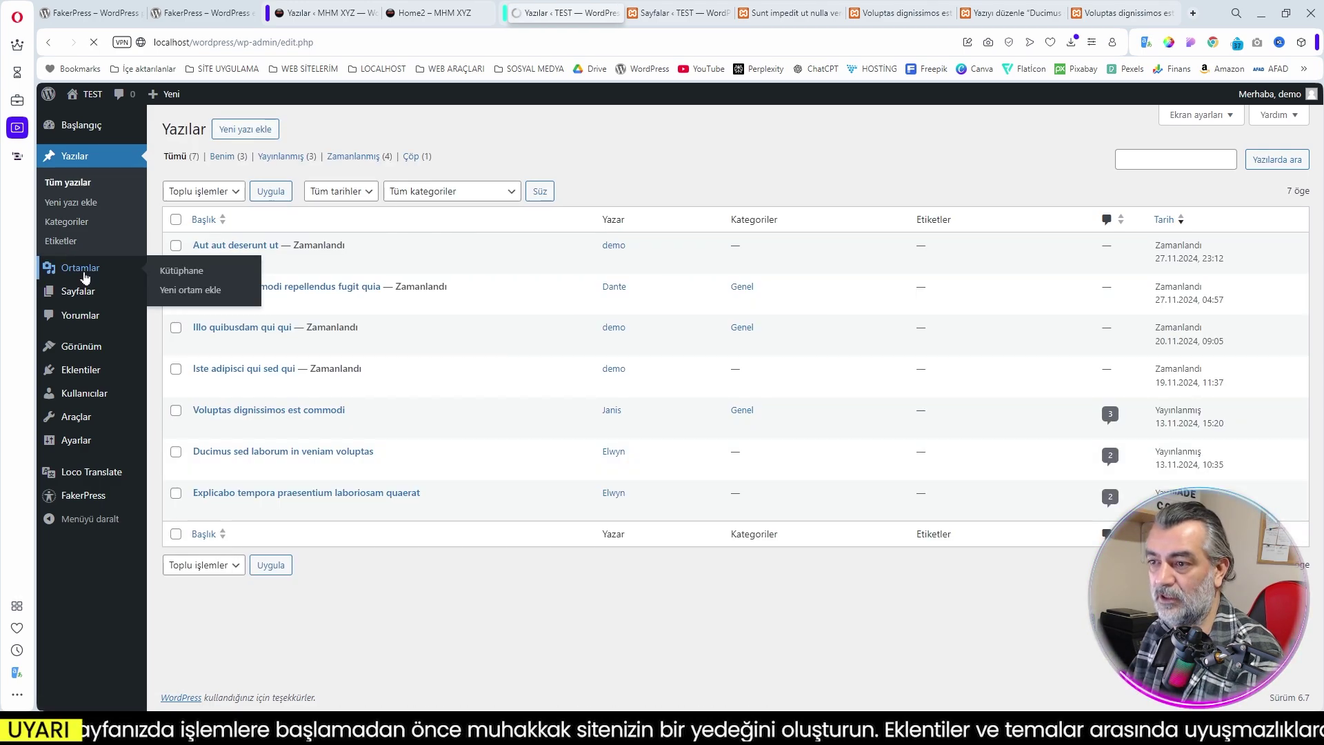
pyautogui.click(80, 267)
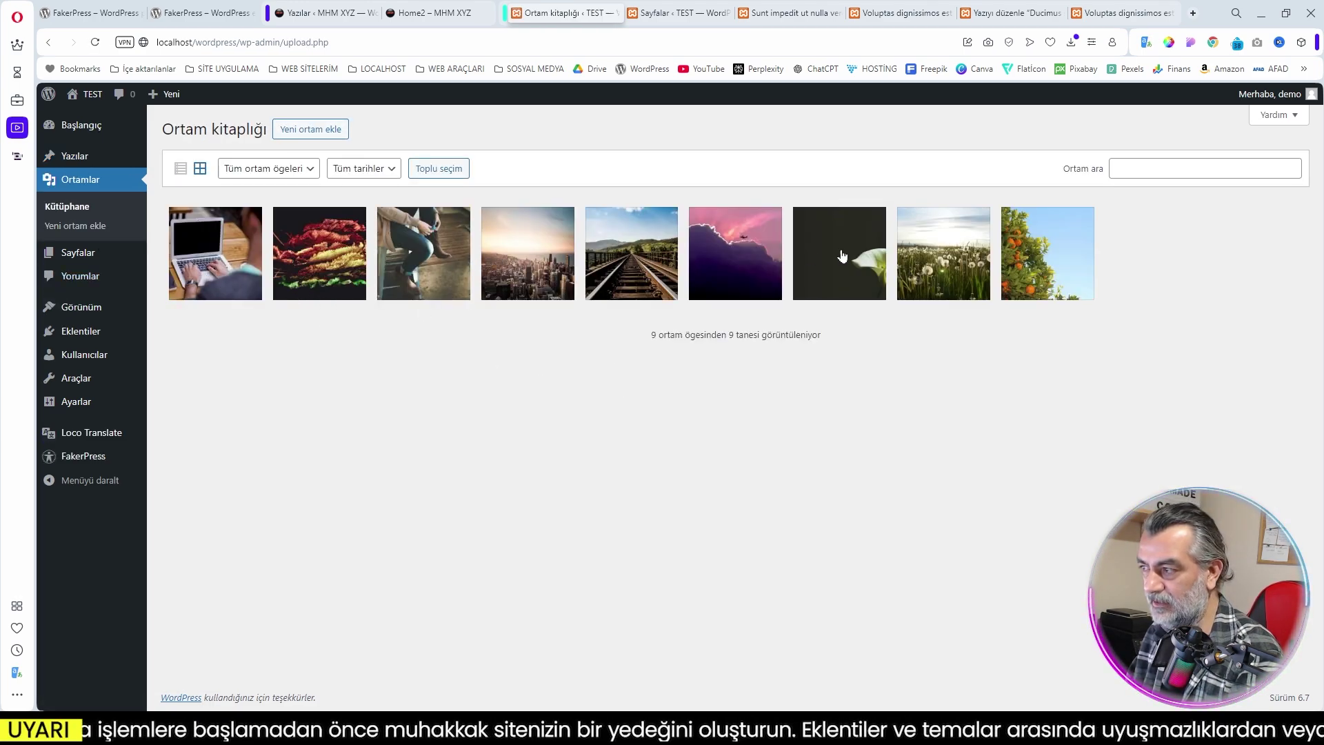
pyautogui.click(96, 252)
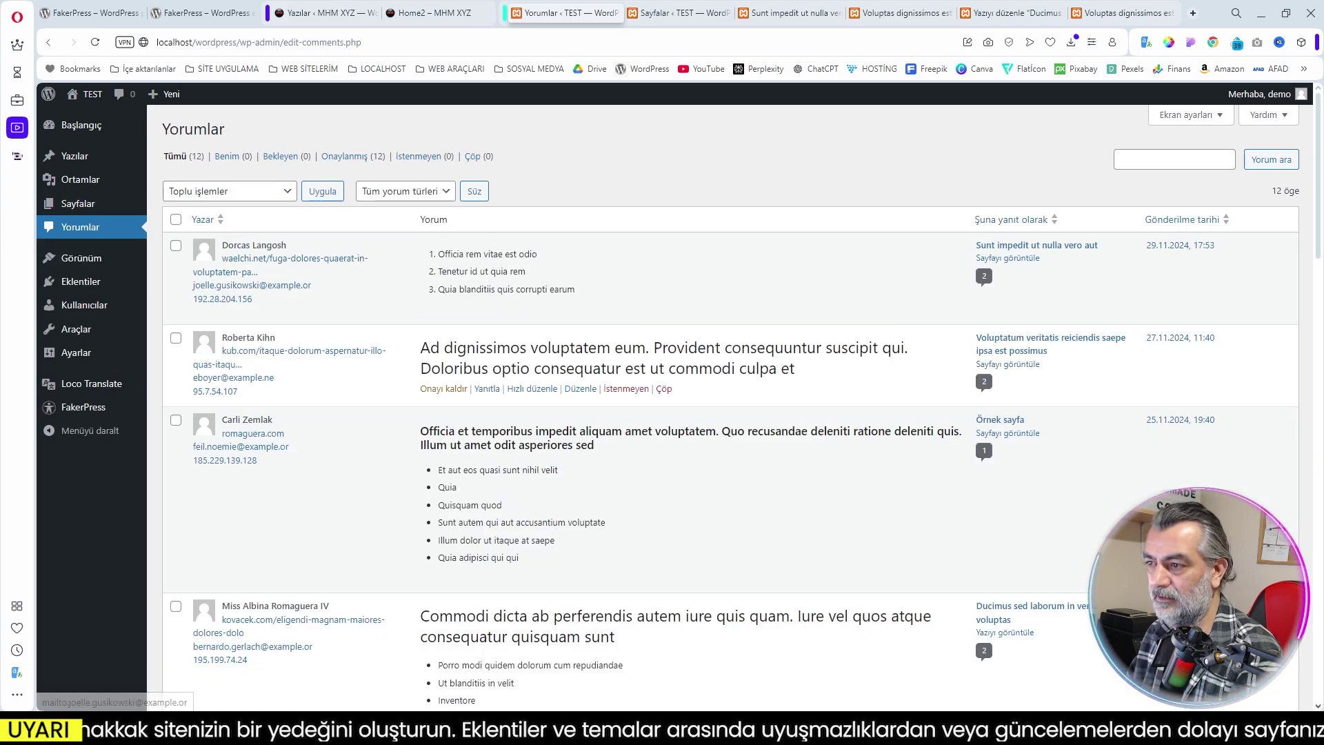
pyautogui.scroll(-12, 595, 409)
pyautogui.scroll(-13, 595, 410)
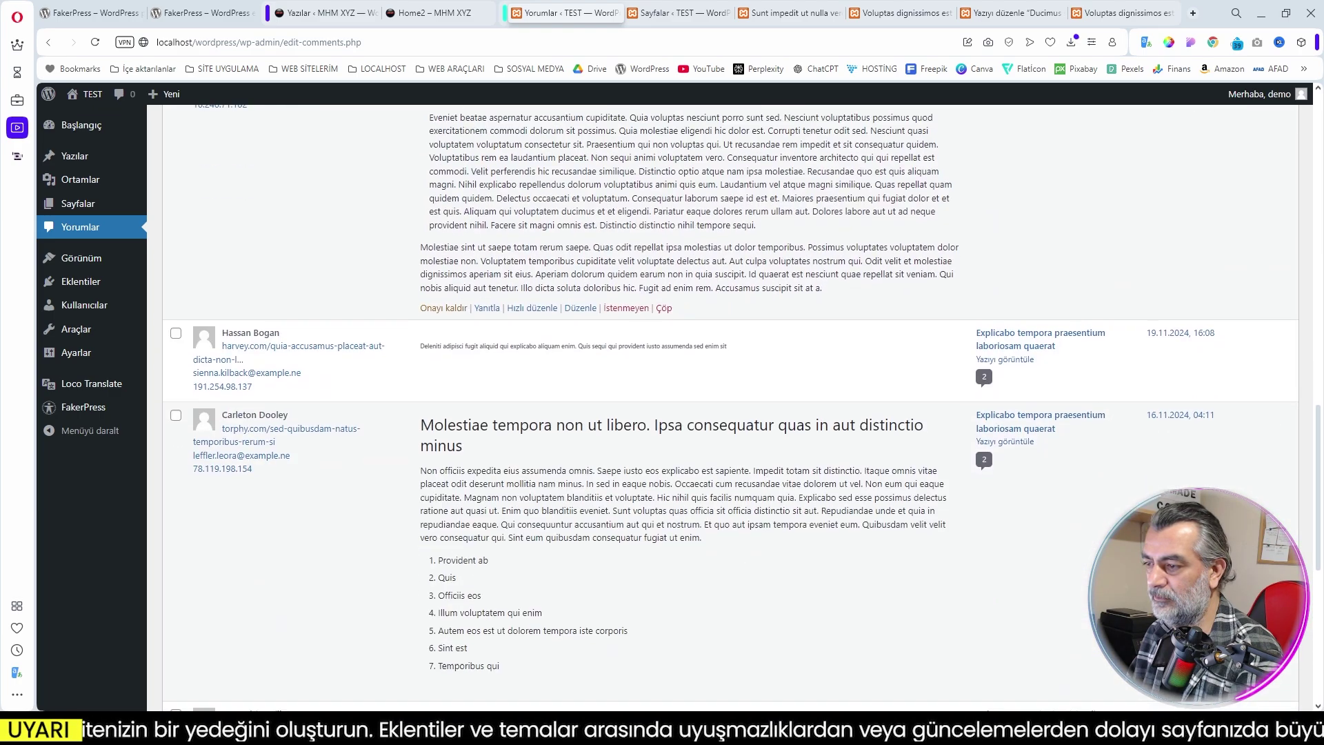
pyautogui.scroll(9, 595, 409)
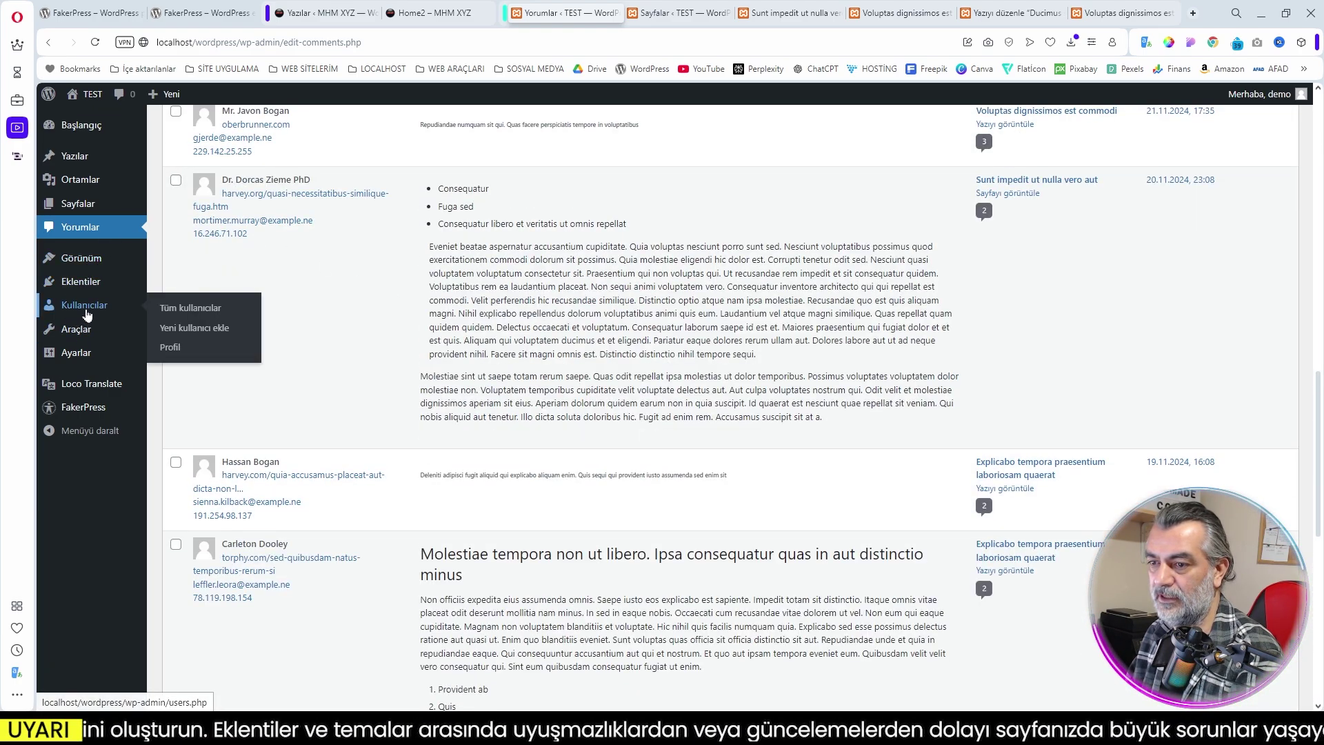
pyautogui.click(190, 308)
pyautogui.scroll(-1, 632, 369)
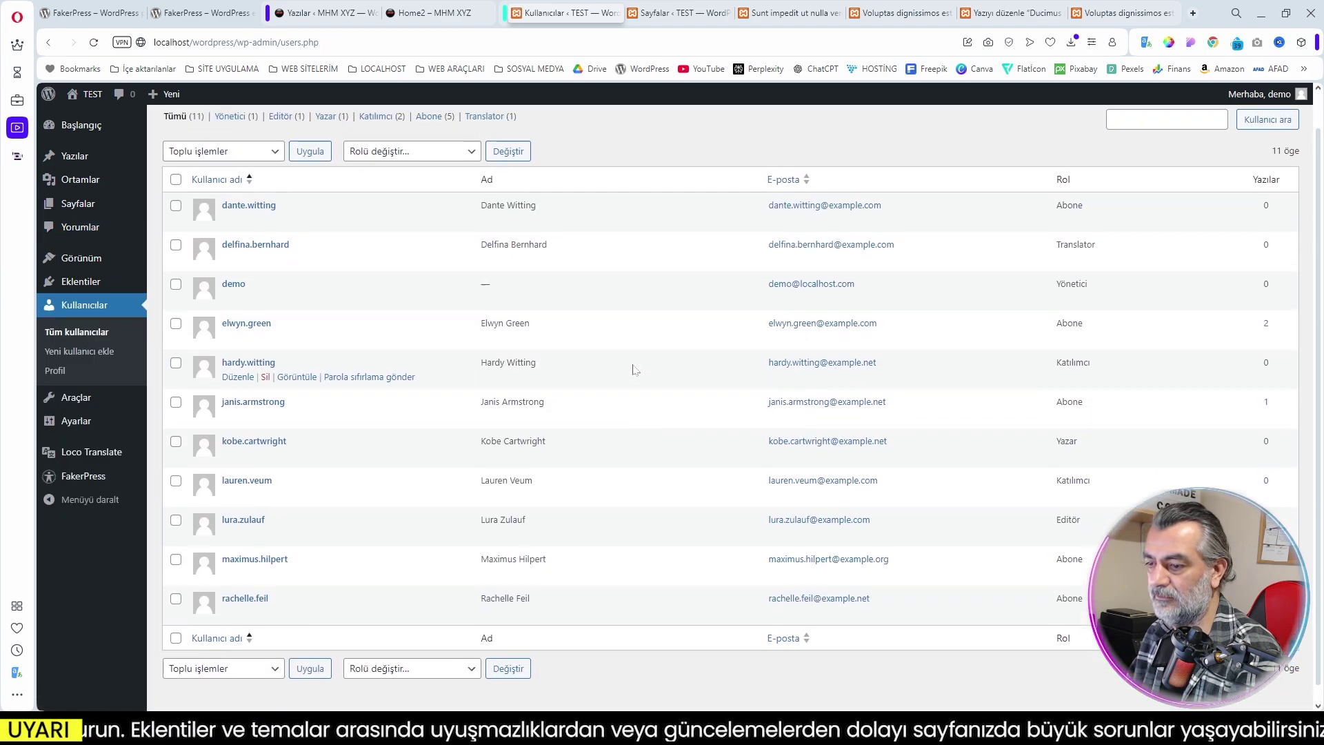
pyautogui.scroll(1, 632, 369)
# In FakerPress Ayarlar, paste 'Let it Go!' into the confirmation field and delete all fake data
pyautogui.moveTo(100, 451)
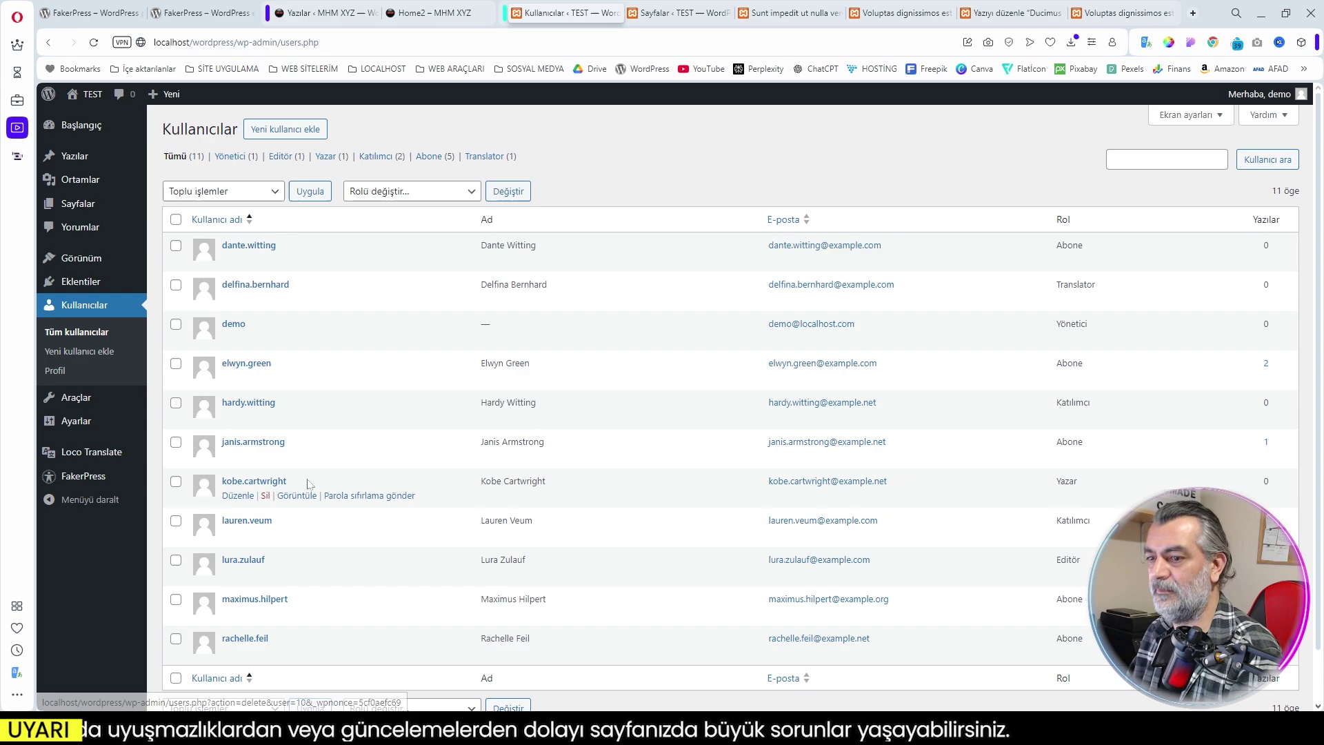
pyautogui.moveTo(87, 484)
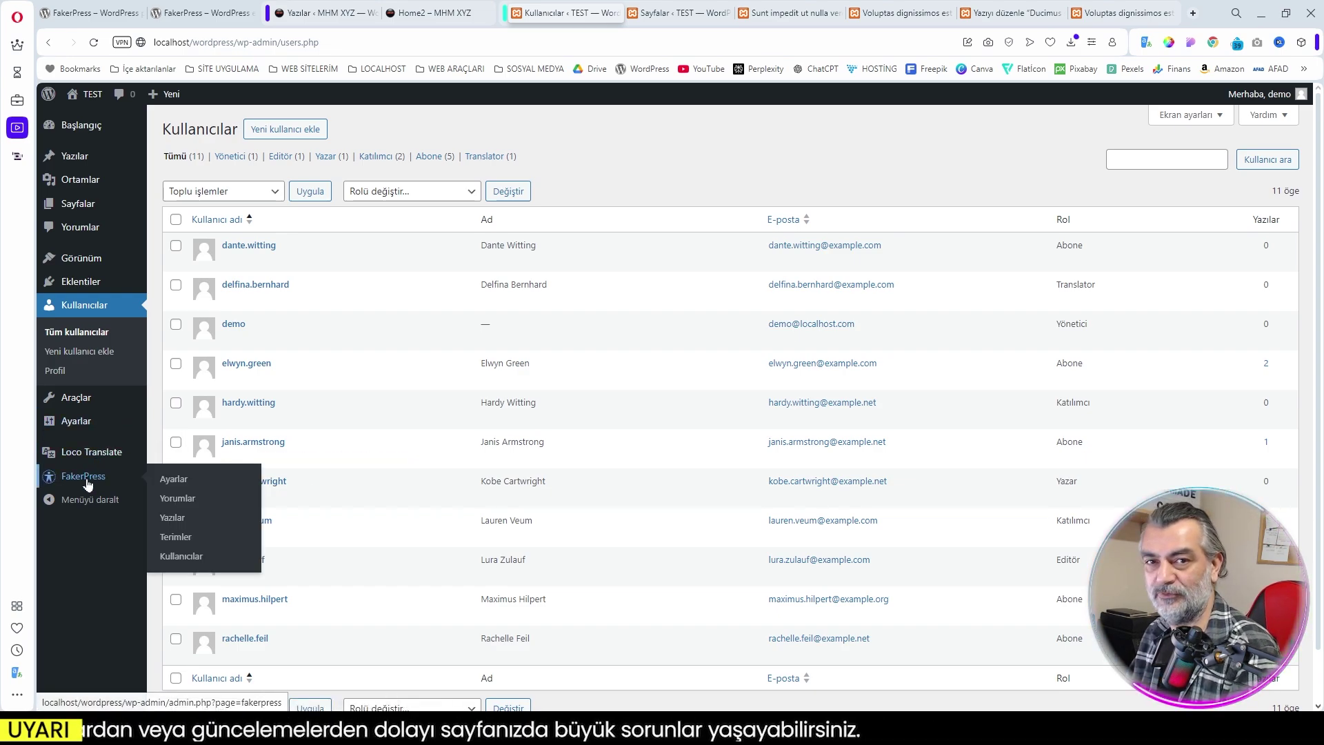
pyautogui.click(168, 481)
pyautogui.moveTo(454, 194); pyautogui.dragTo(493, 194)
pyautogui.hotkey('ctrl', 'c')
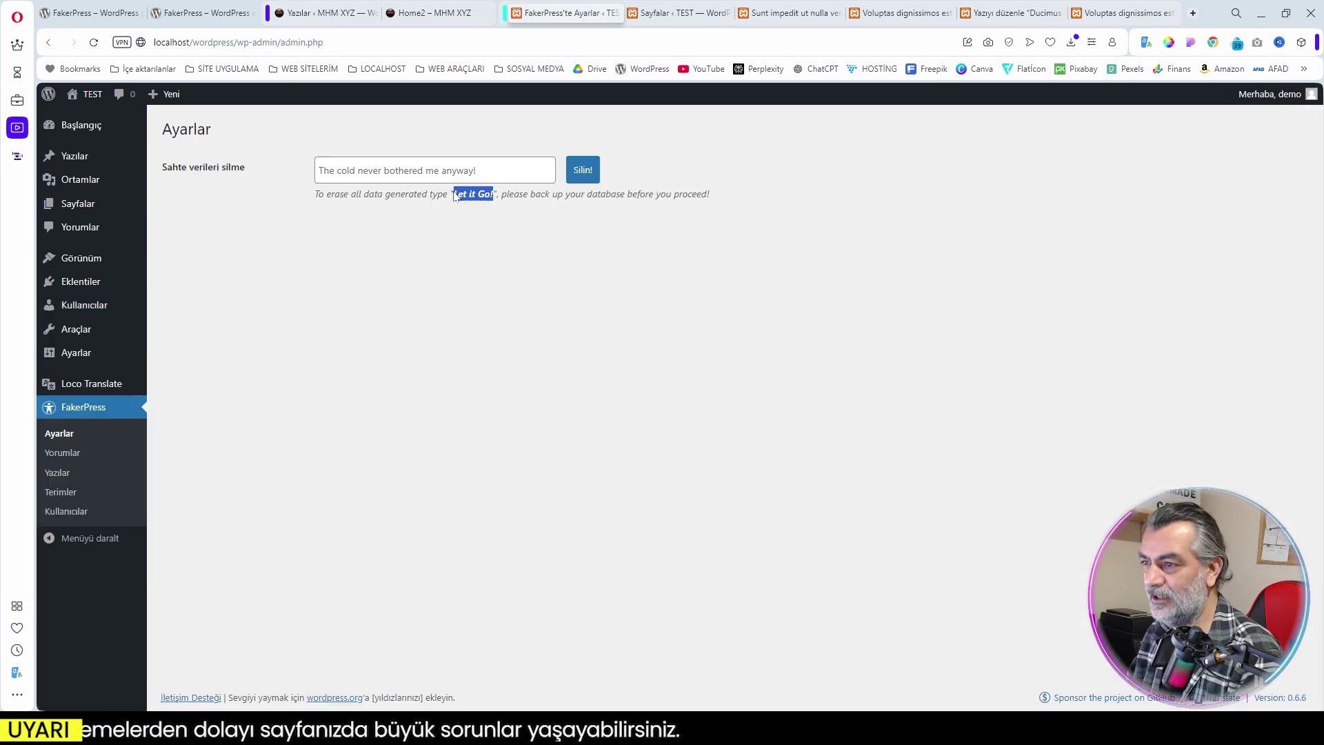
pyautogui.click(434, 171)
pyautogui.hotkey('ctrl', 'v')
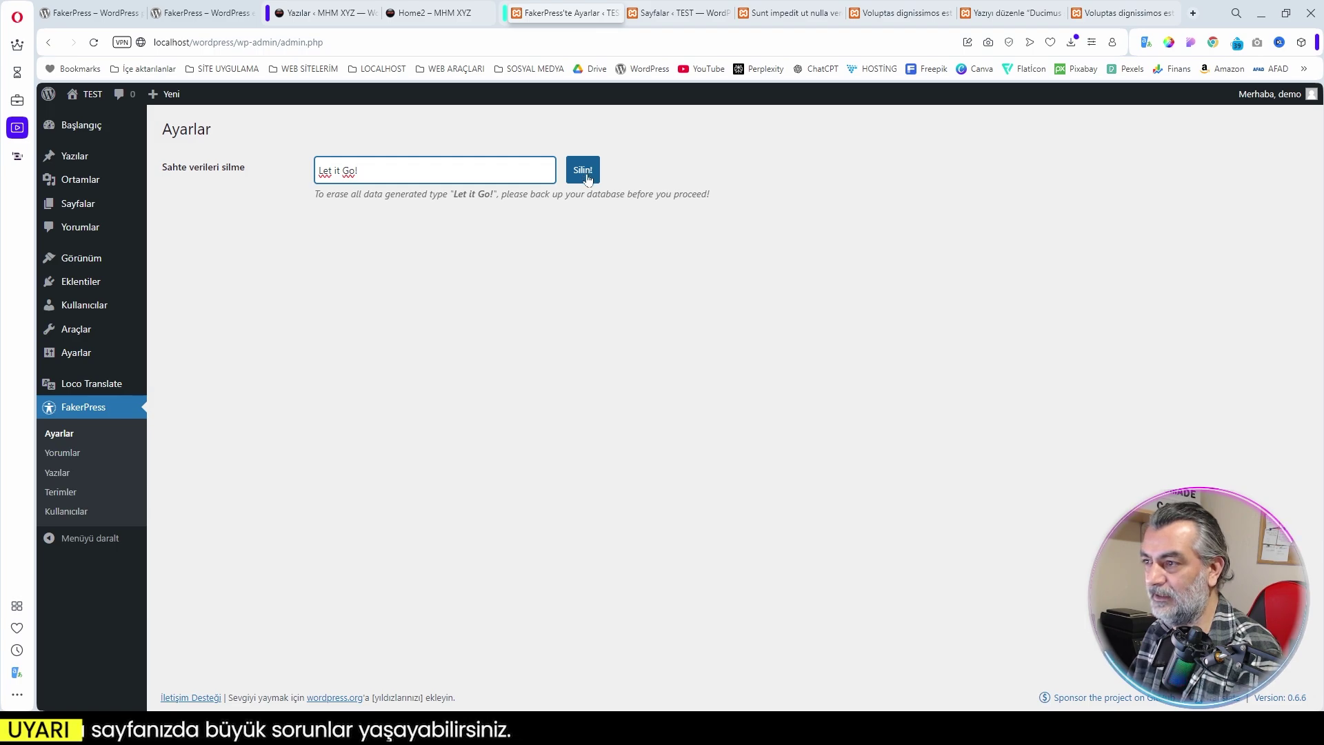
pyautogui.click(585, 175)
# Check posts, categories, tags, comments, users and media are empty except the administrator account
pyautogui.moveTo(74, 160)
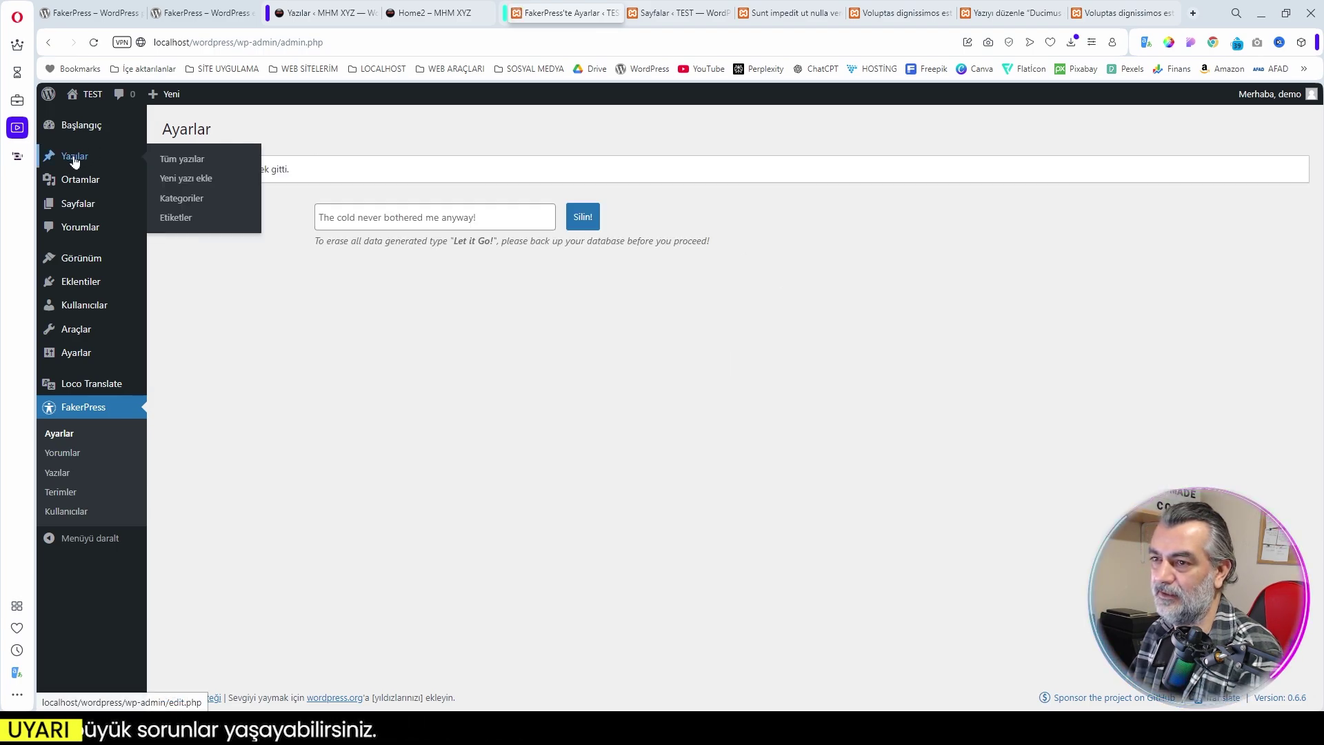
pyautogui.click(172, 160)
pyautogui.click(67, 221)
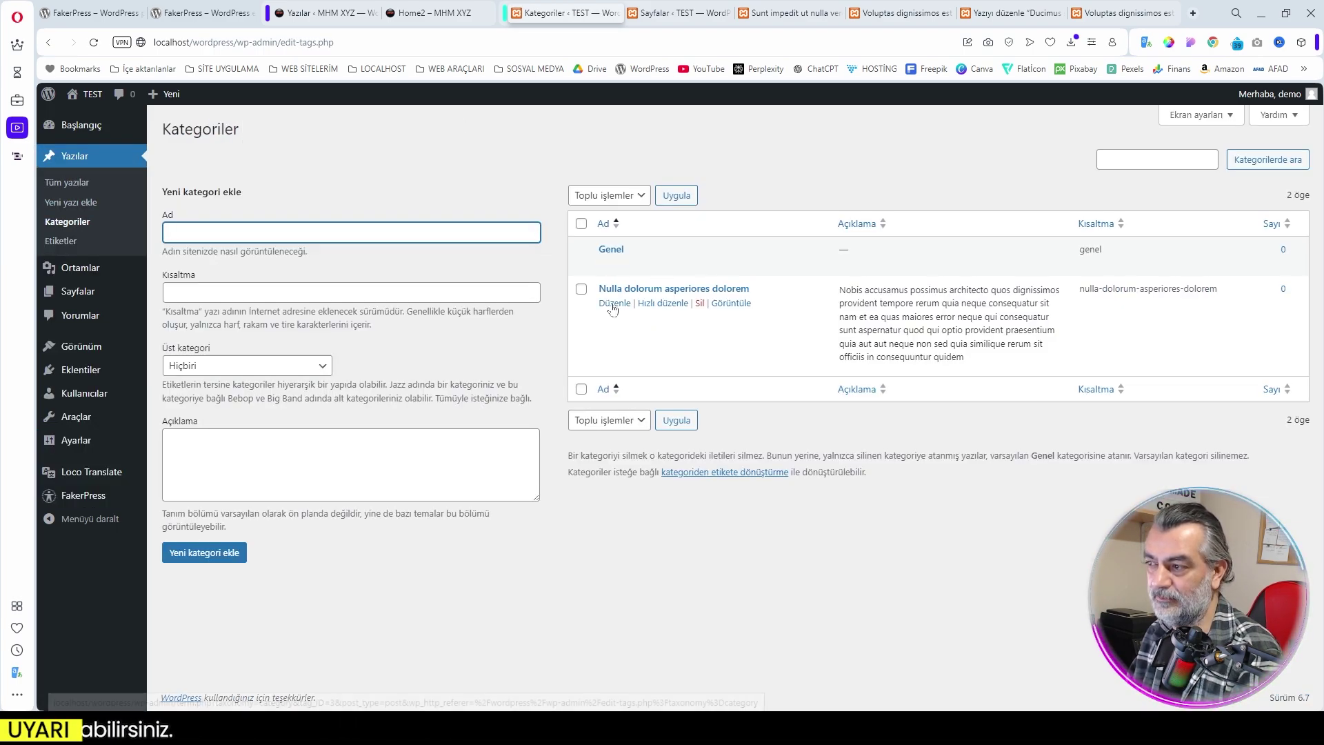
pyautogui.click(69, 240)
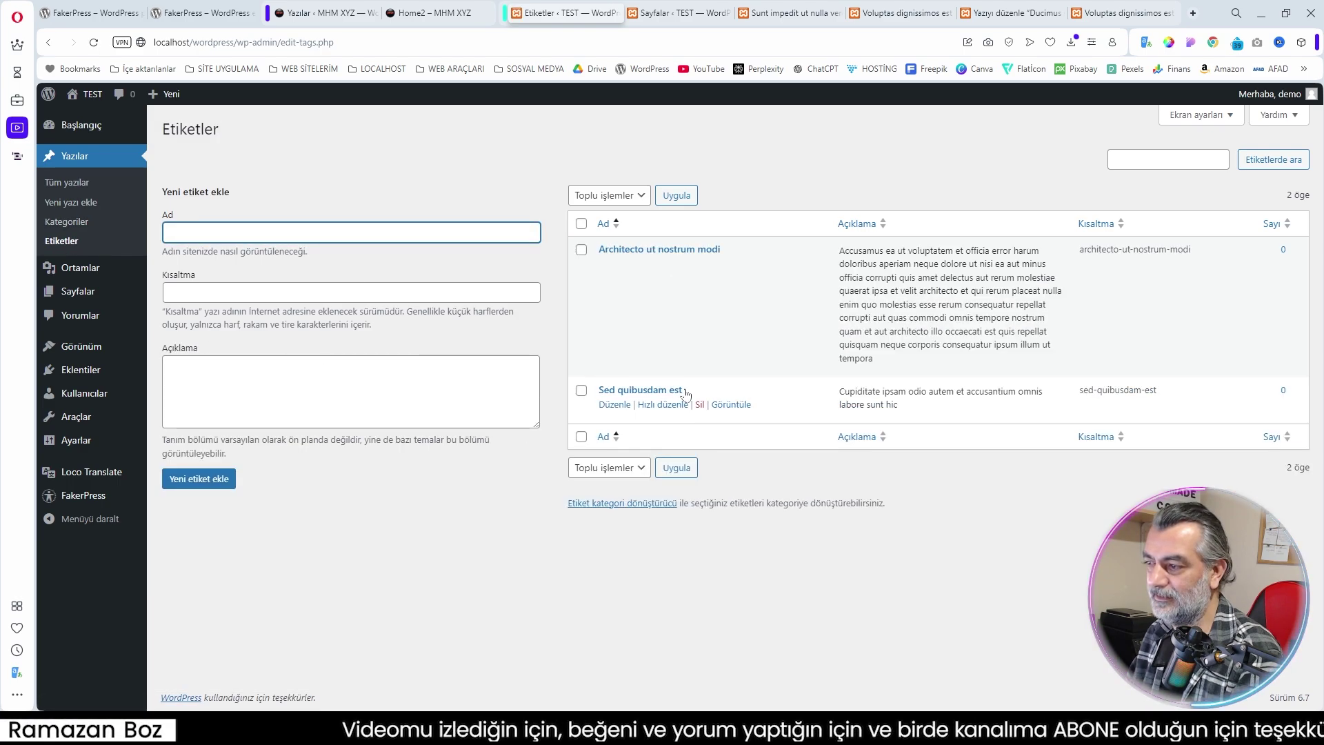
pyautogui.moveTo(69, 293)
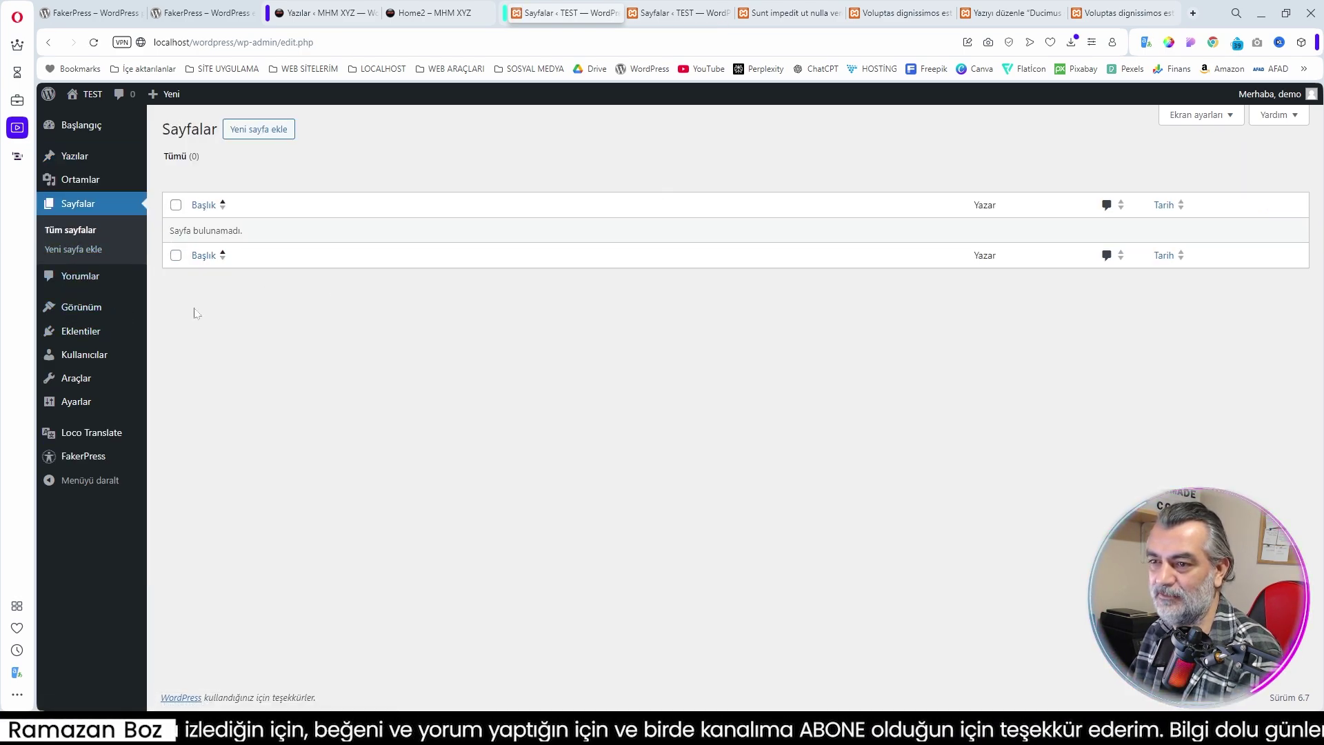
pyautogui.click(80, 276)
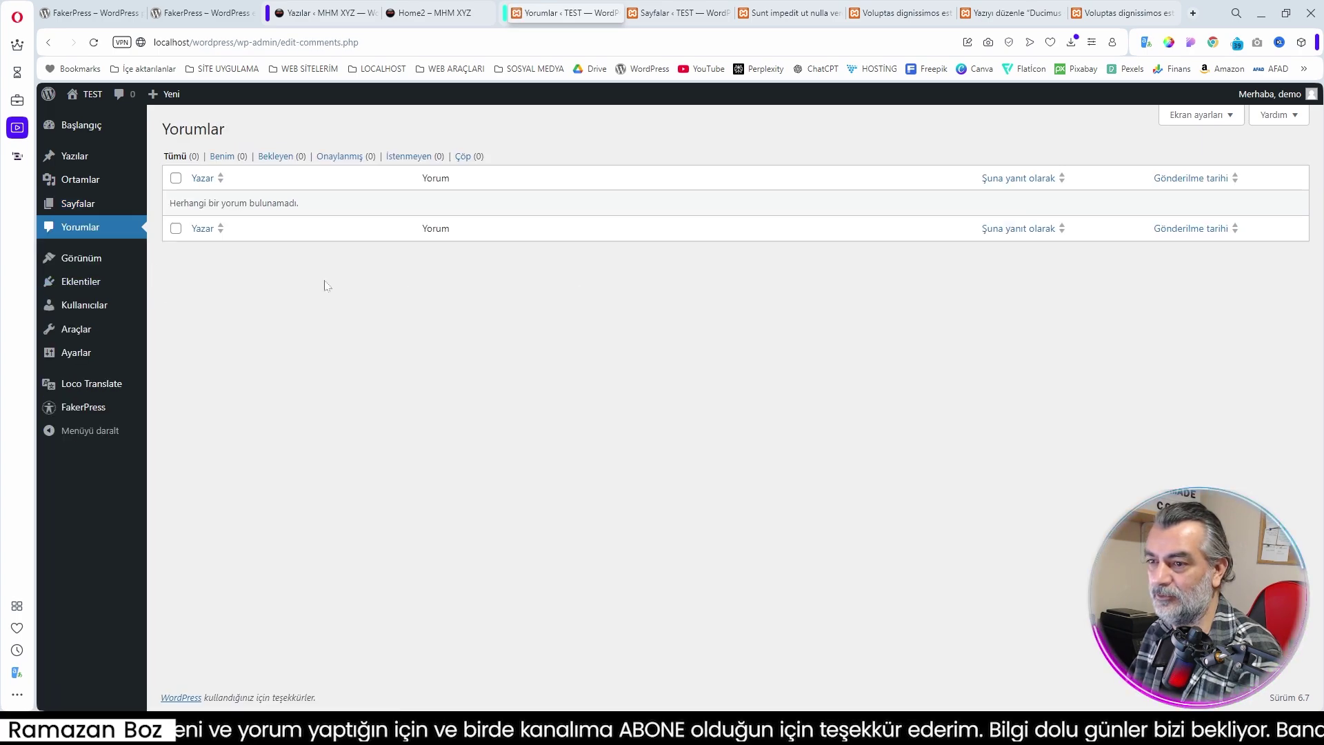
pyautogui.click(83, 309)
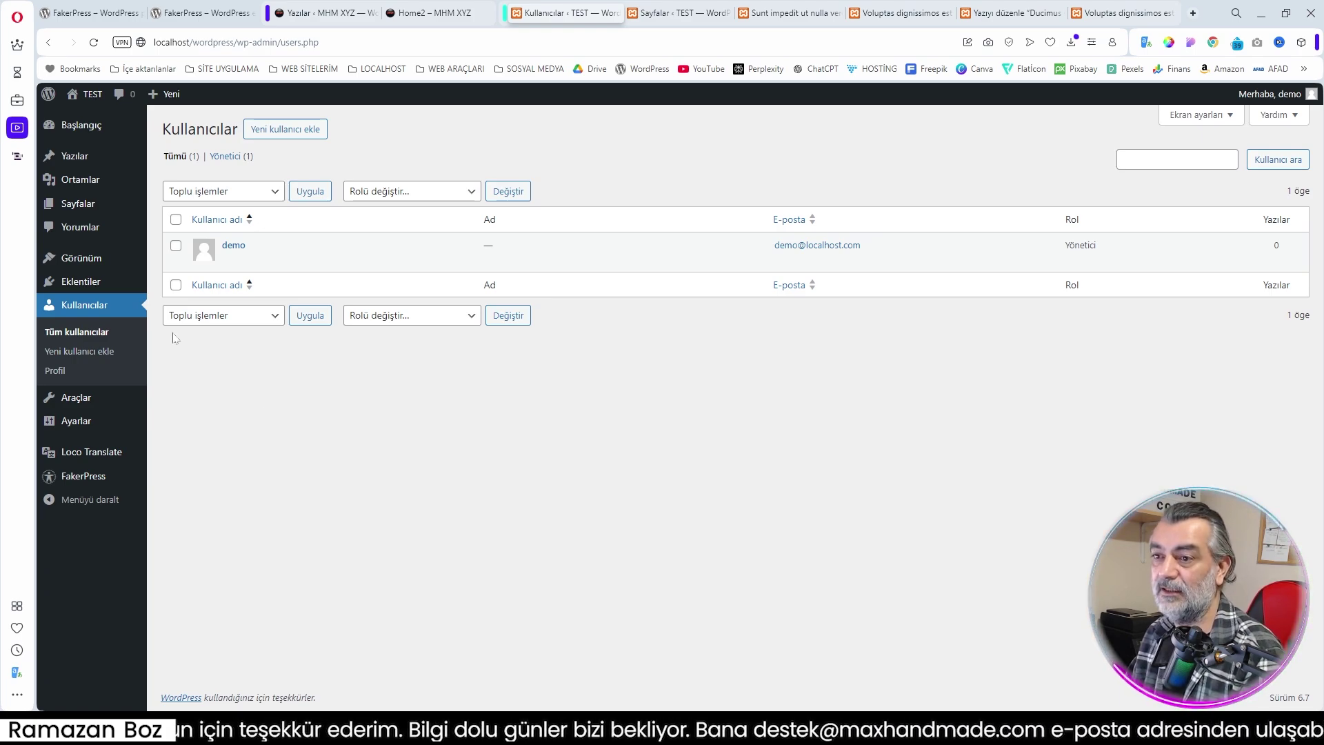
pyautogui.click(80, 180)
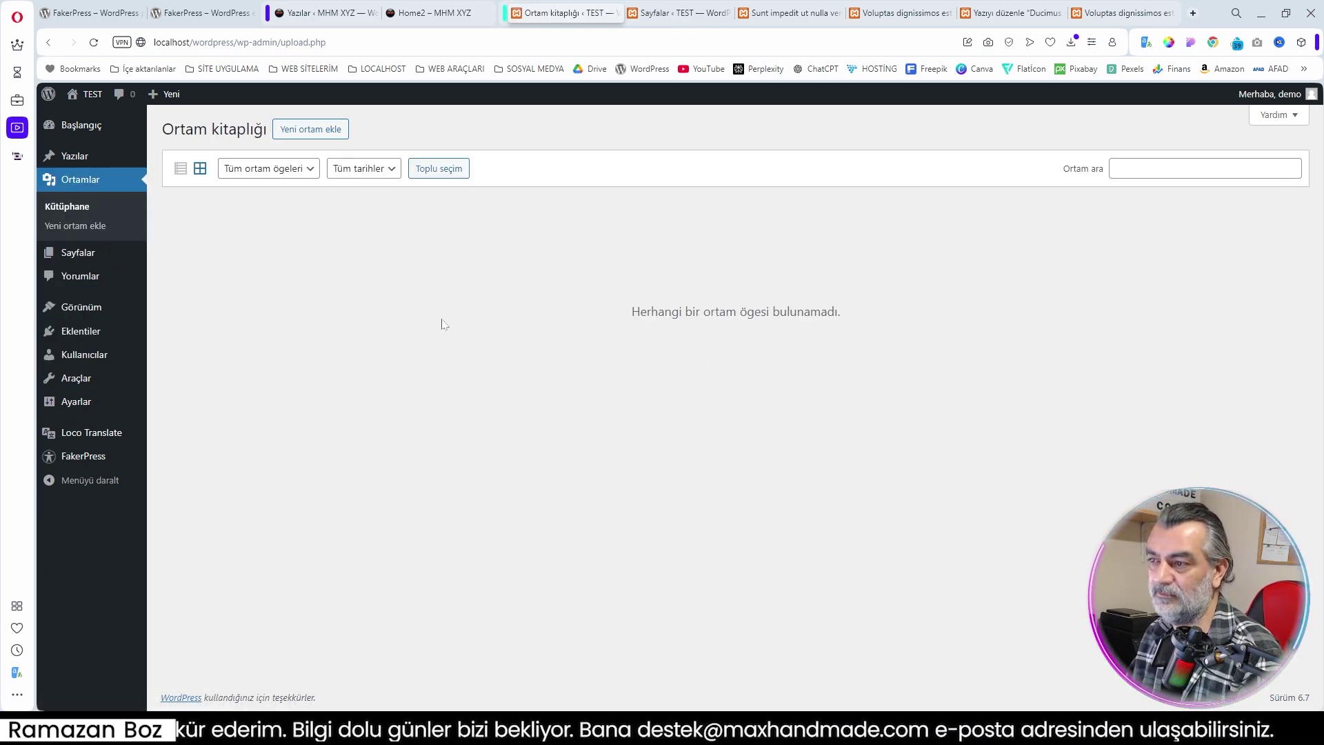